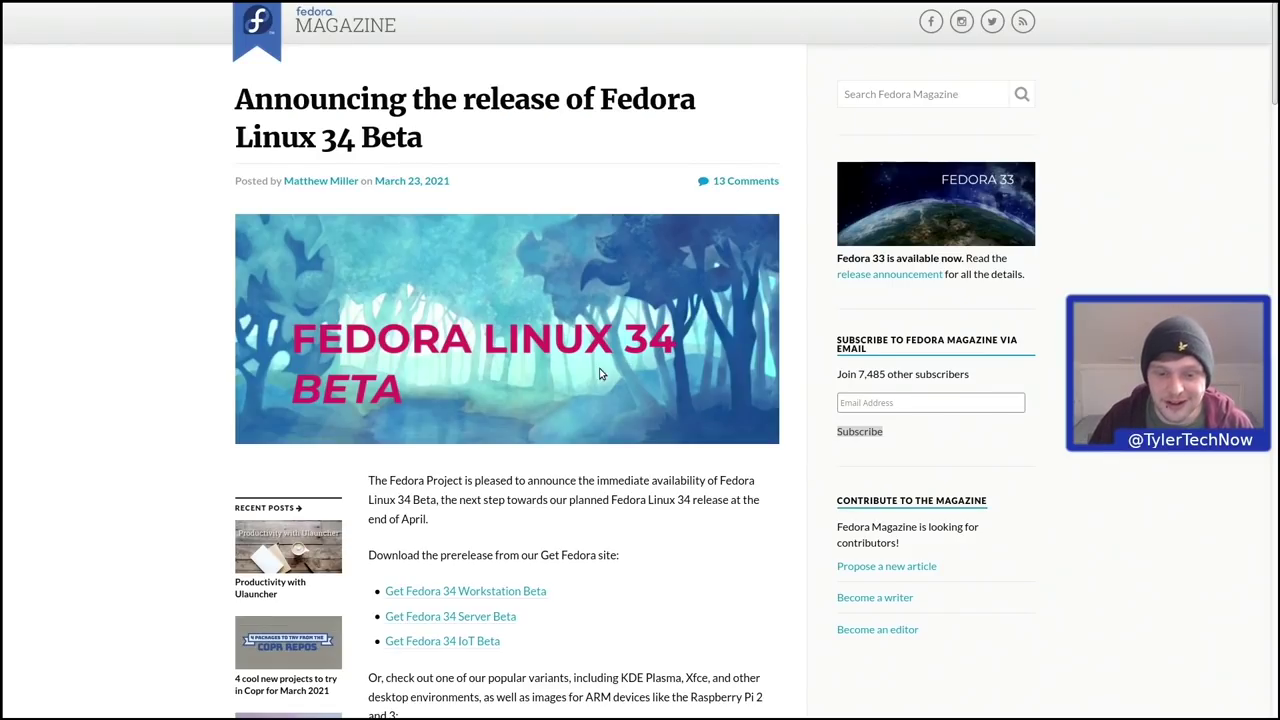
Read through the Fedora 34 Beta release highlights, then go back to the Workstation download page
scroll(600, 368, "down", 2)
scroll(600, 368, "down", 4)
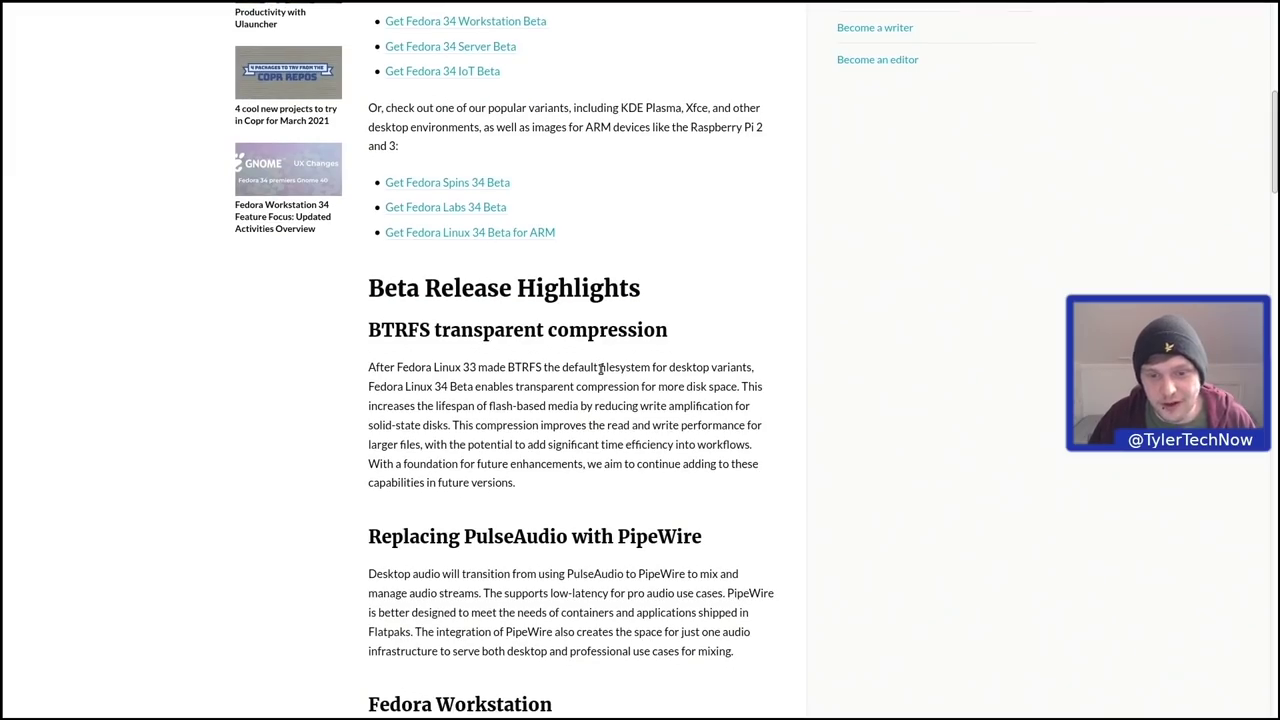
scroll(600, 368, "down", 2)
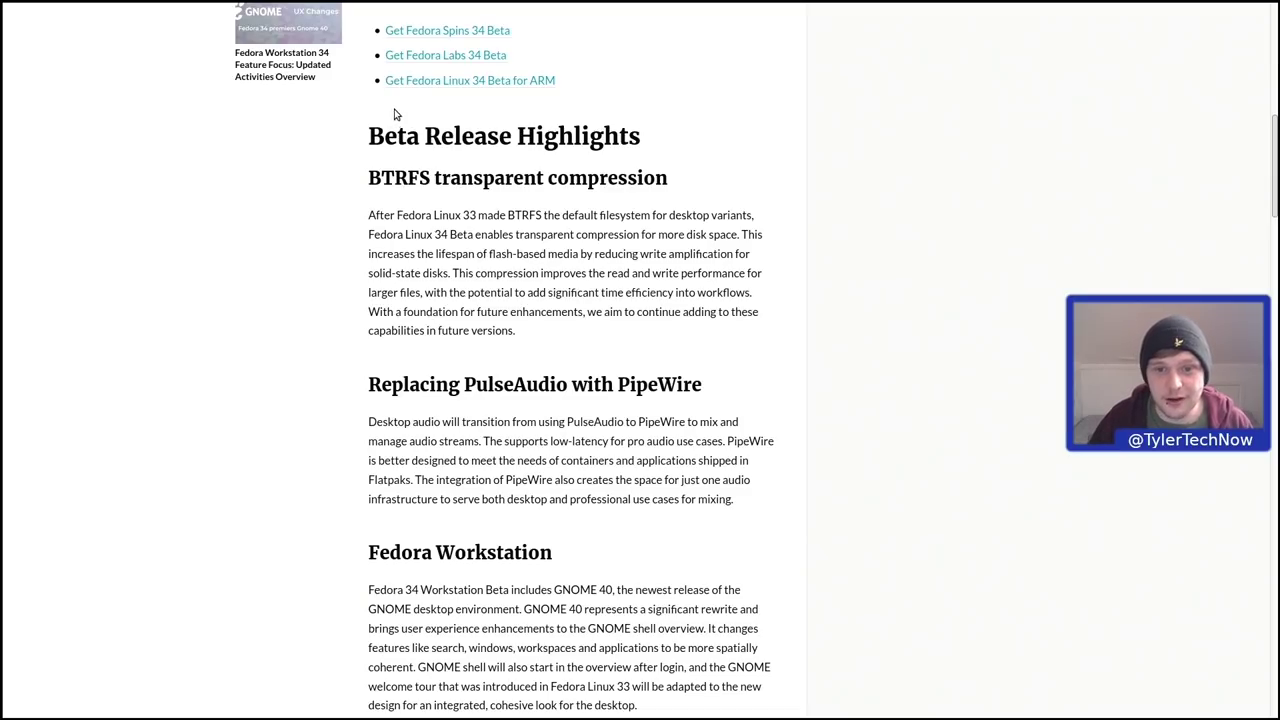
scroll(568, 178, "down", 2)
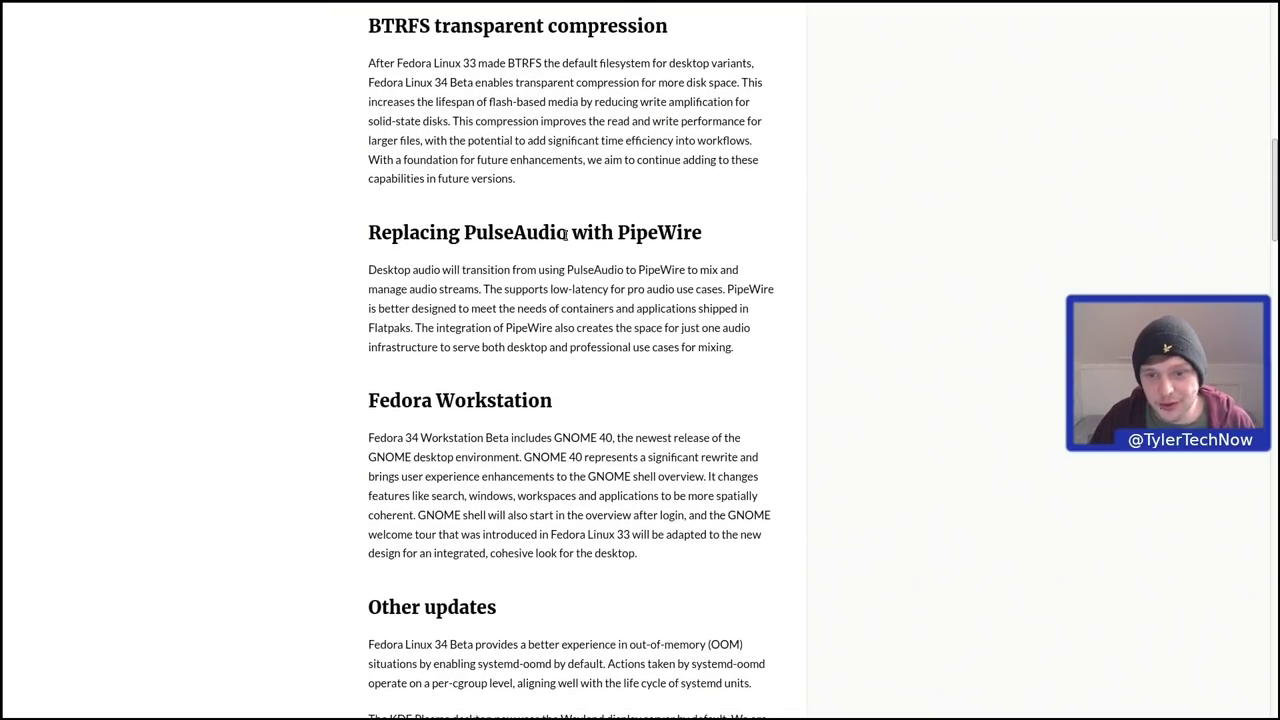
scroll(586, 232, "down", 2)
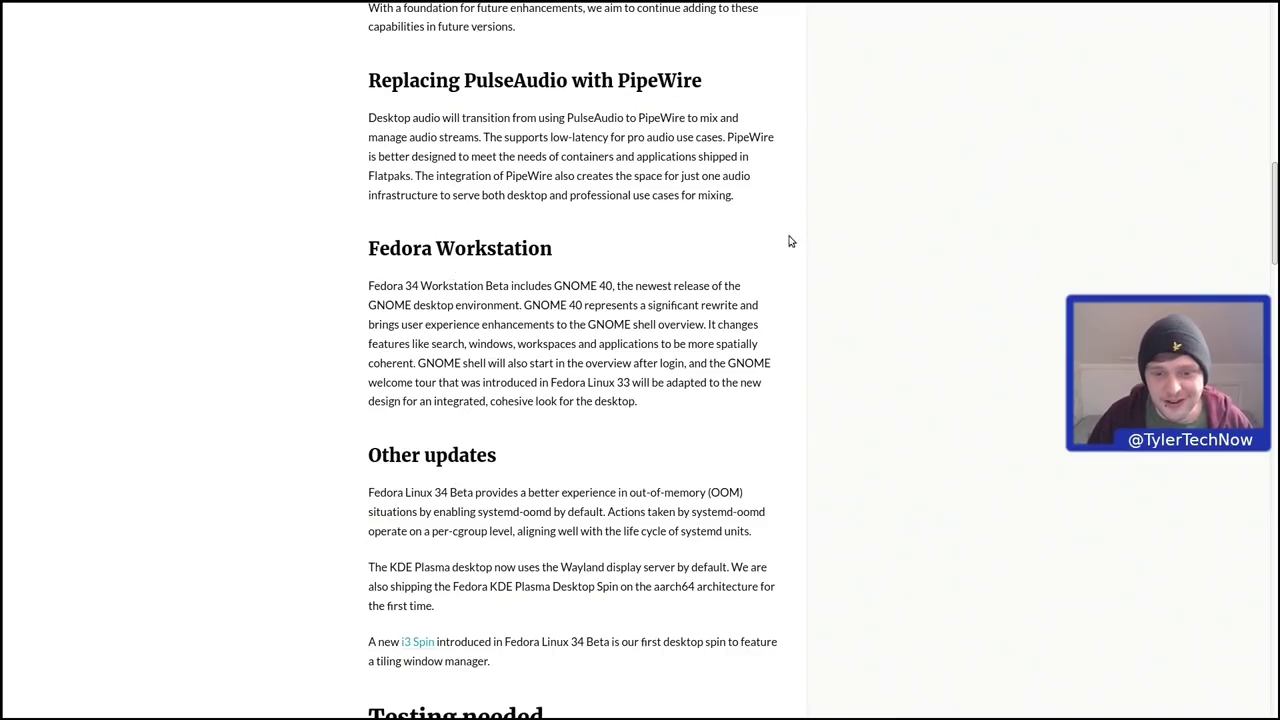
scroll(789, 240, "down", 3)
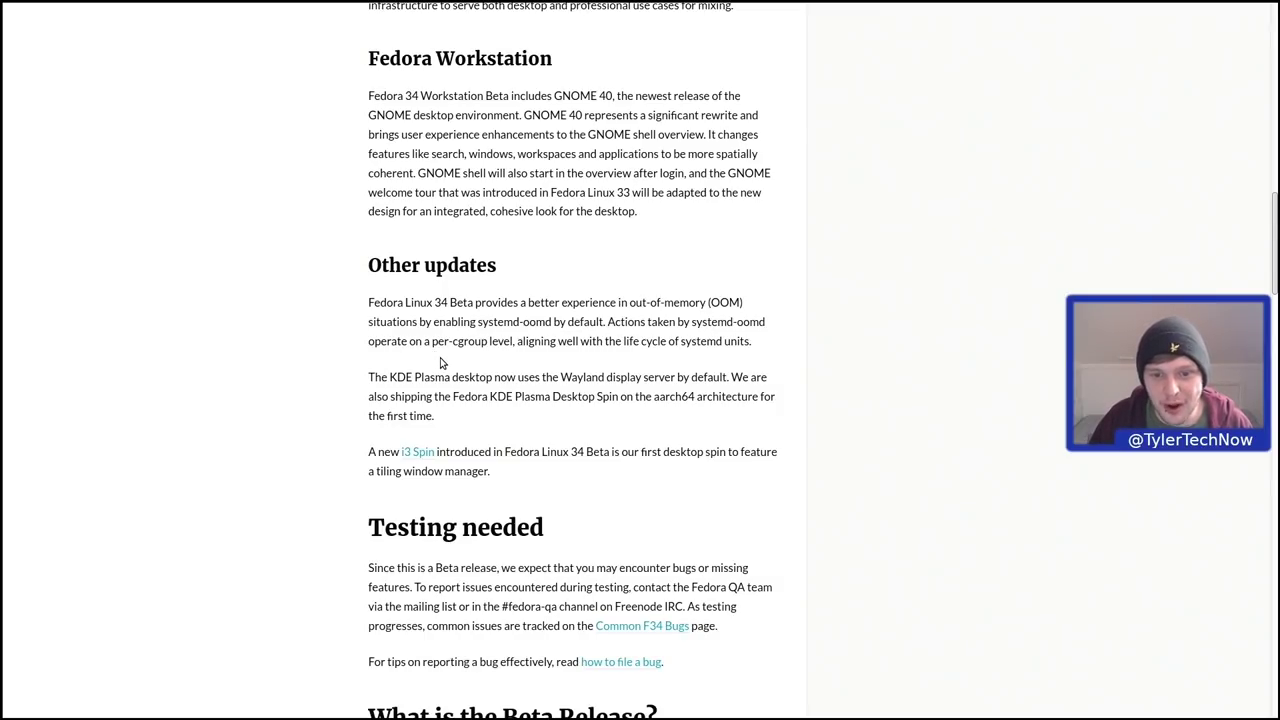
scroll(447, 363, "down", 1)
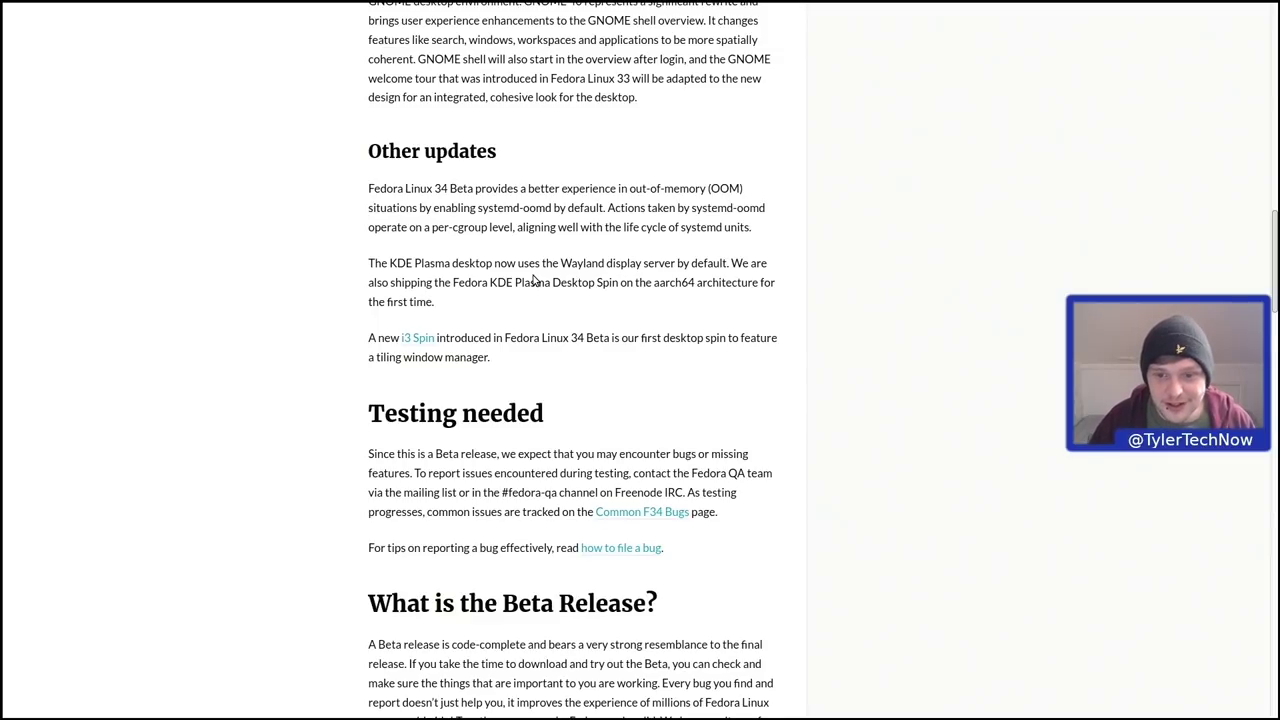
scroll(529, 278, "down", 3)
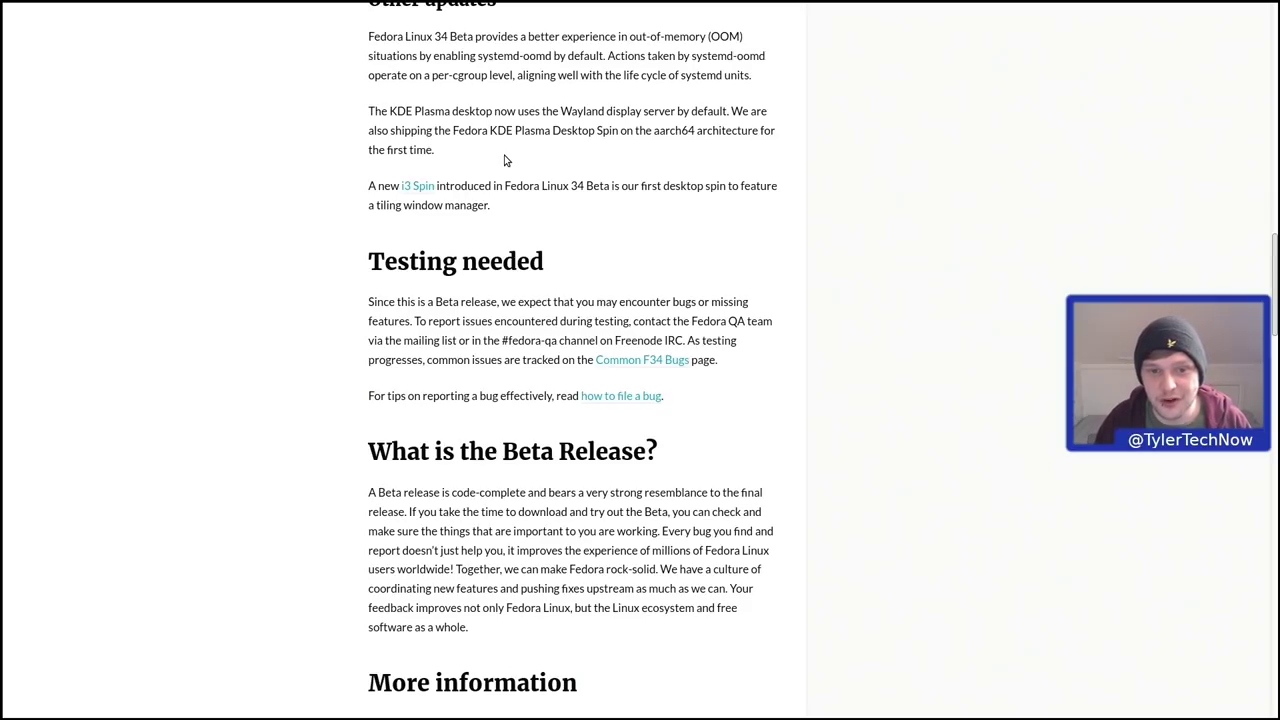
key("alt+Left")
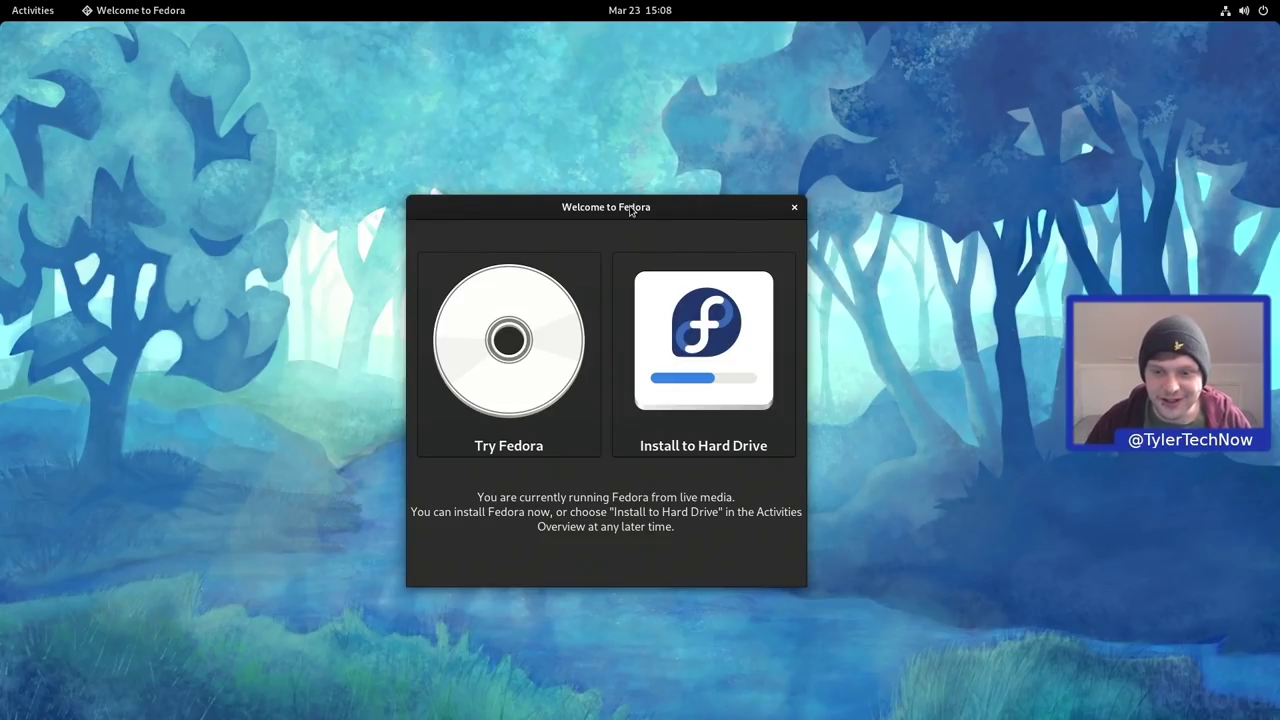
Start Install to Hard Drive in English (United Kingdom) and accept the pre-release warning
left_click(662, 366)
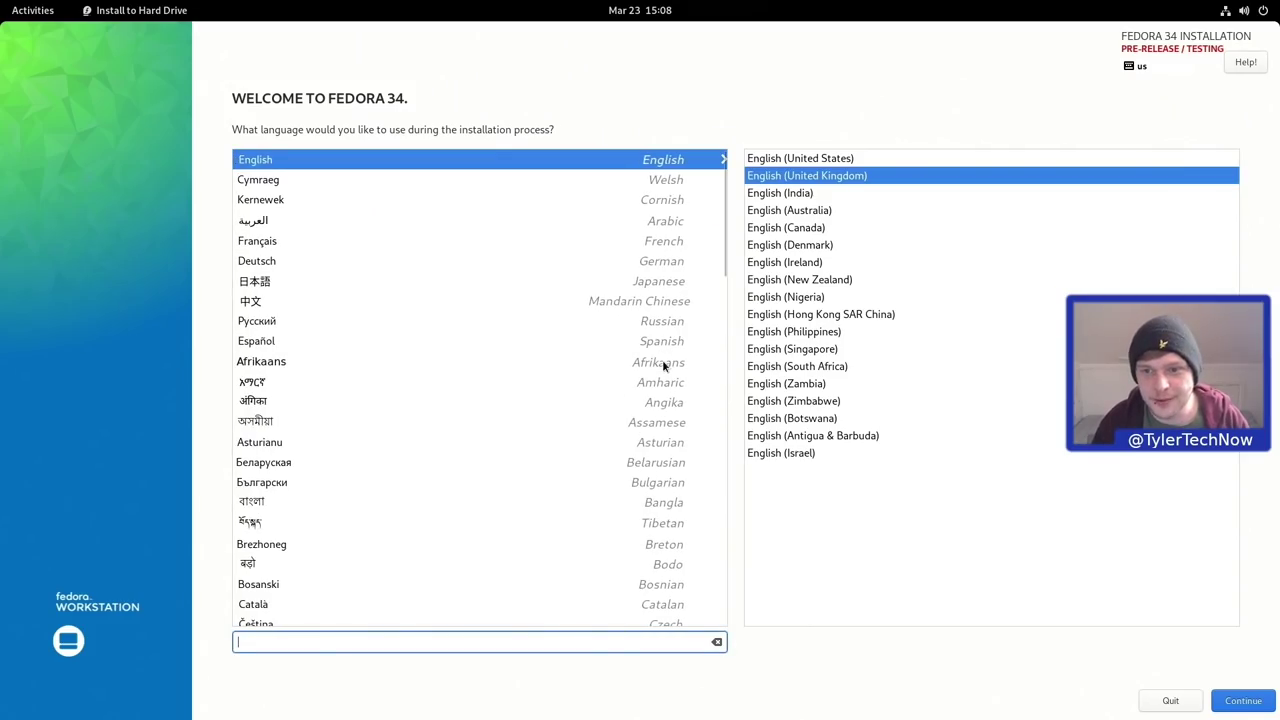
left_click(1238, 704)
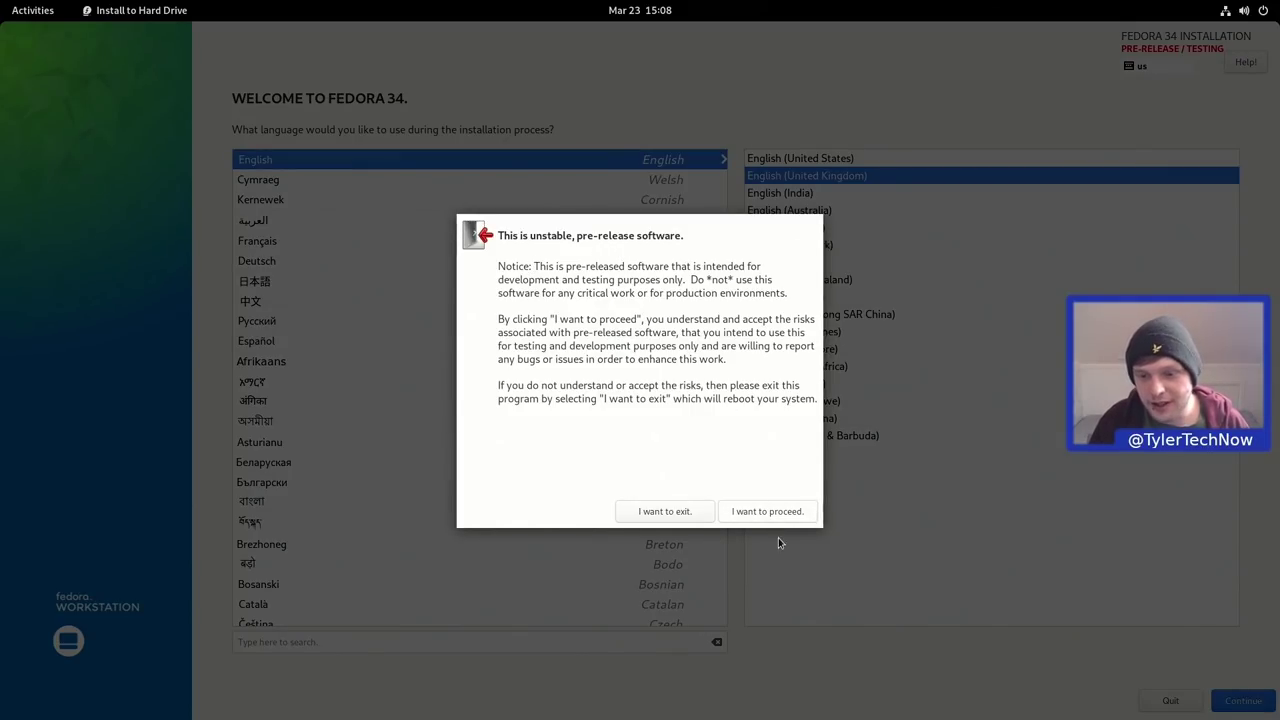
left_click(757, 512)
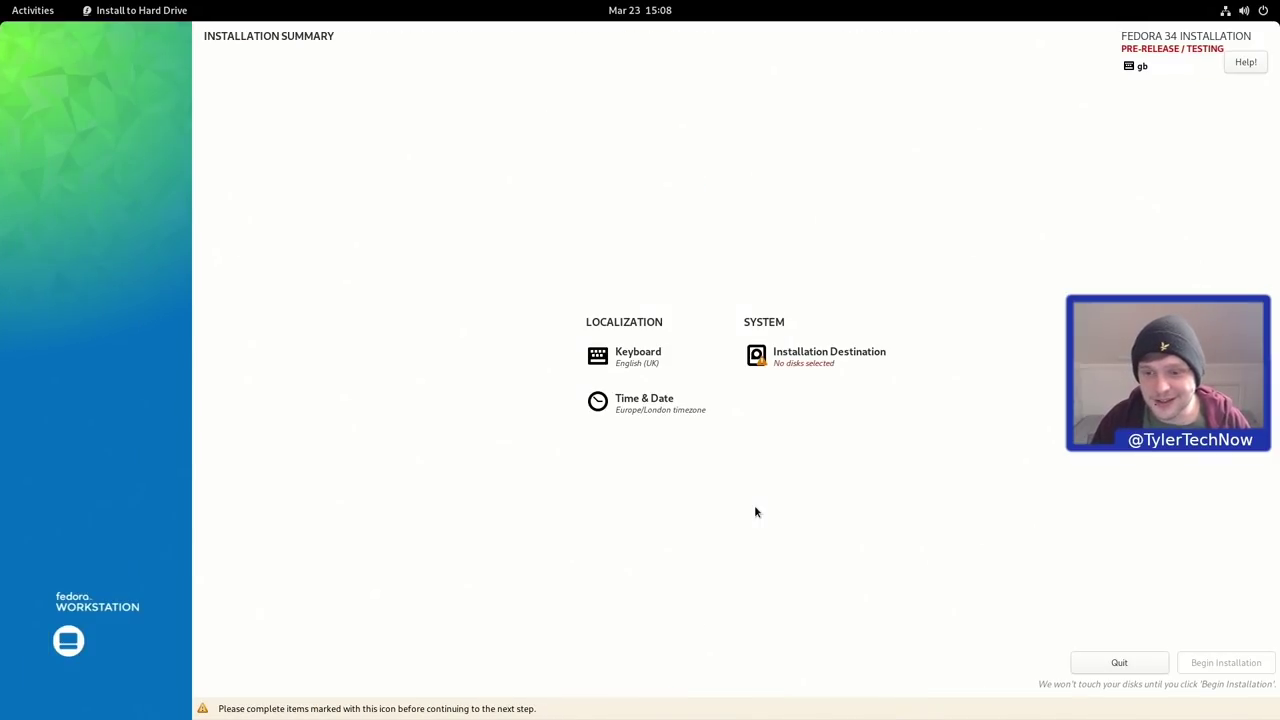
Choose the Sabrent disk as installation destination and begin the installation
left_click(822, 363)
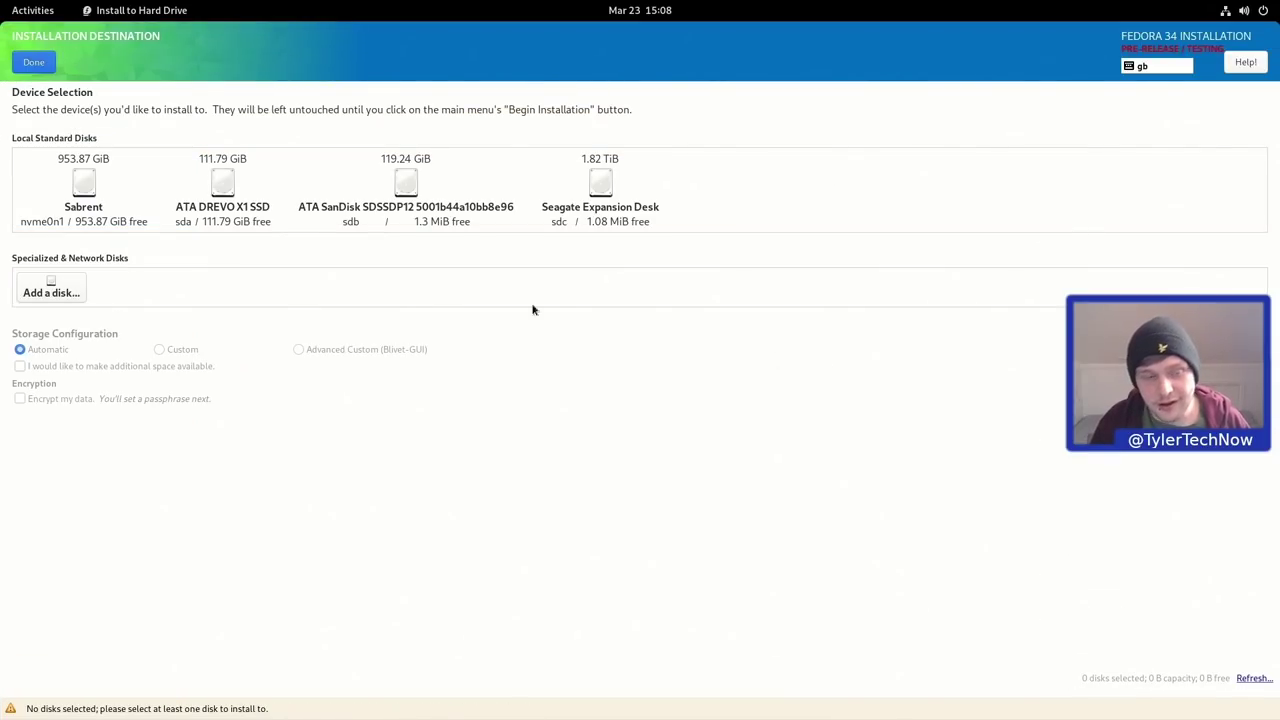
left_click(91, 190)
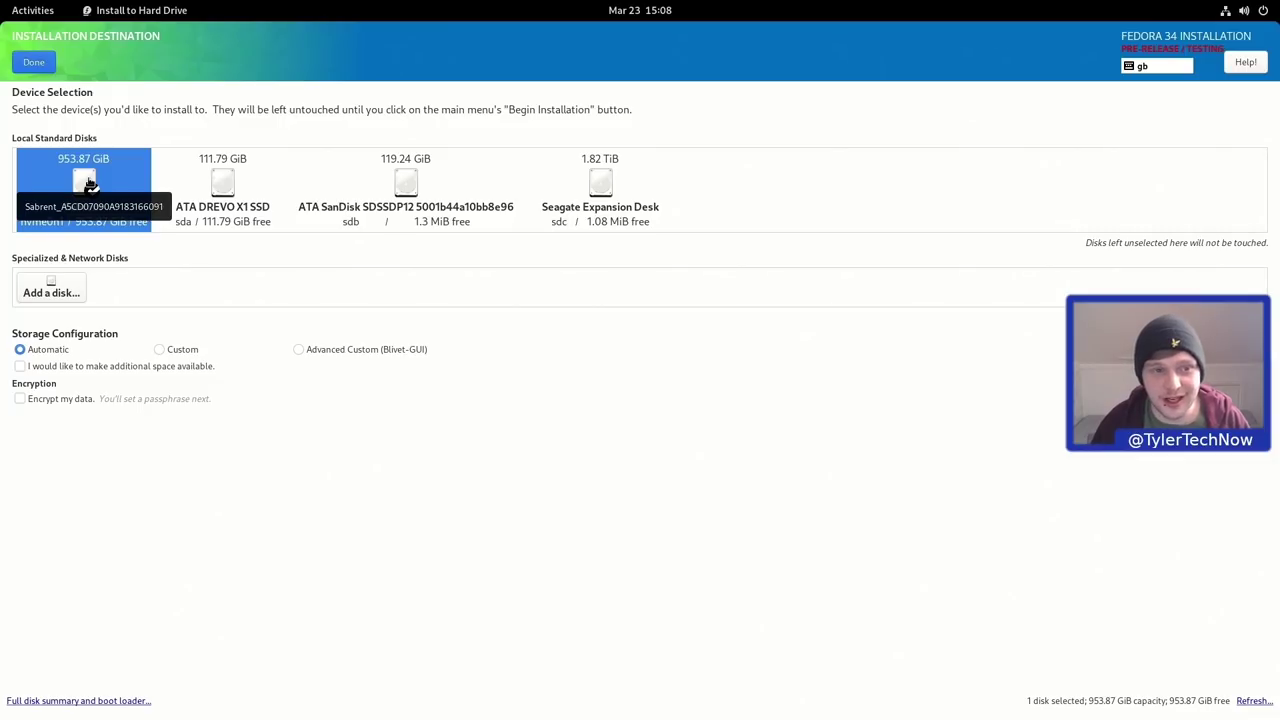
left_click(36, 63)
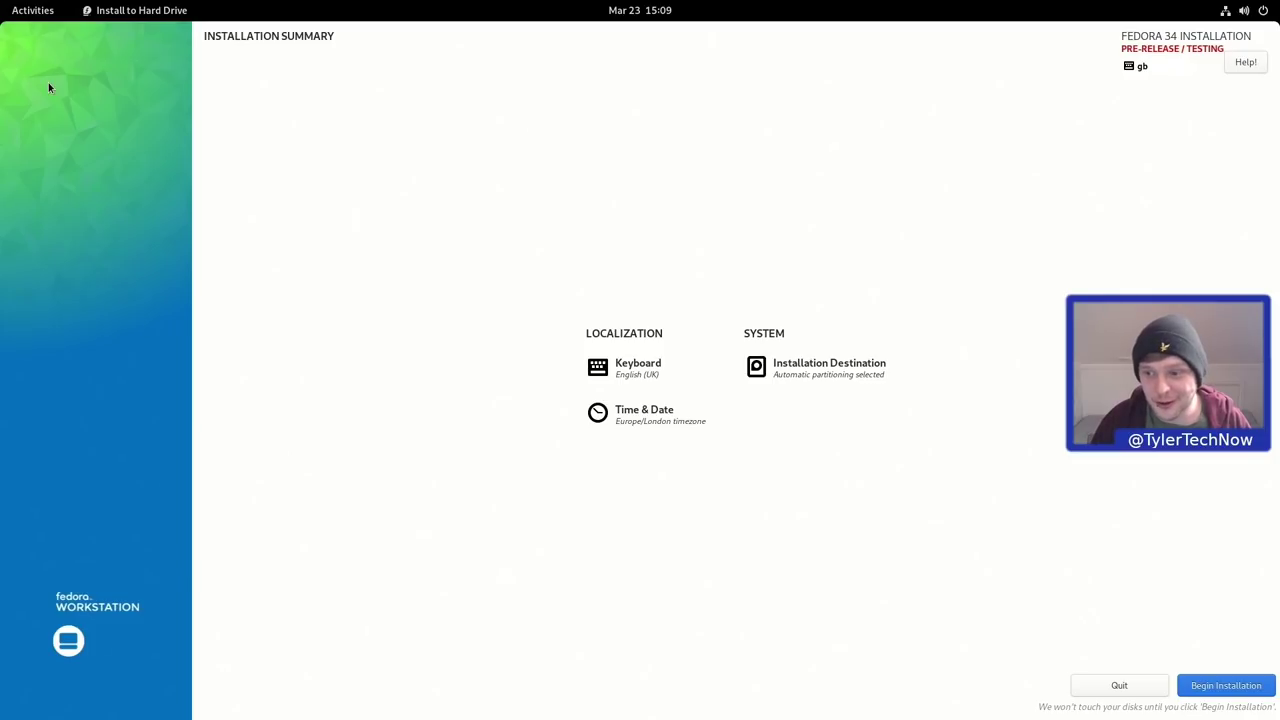
left_click(1216, 684)
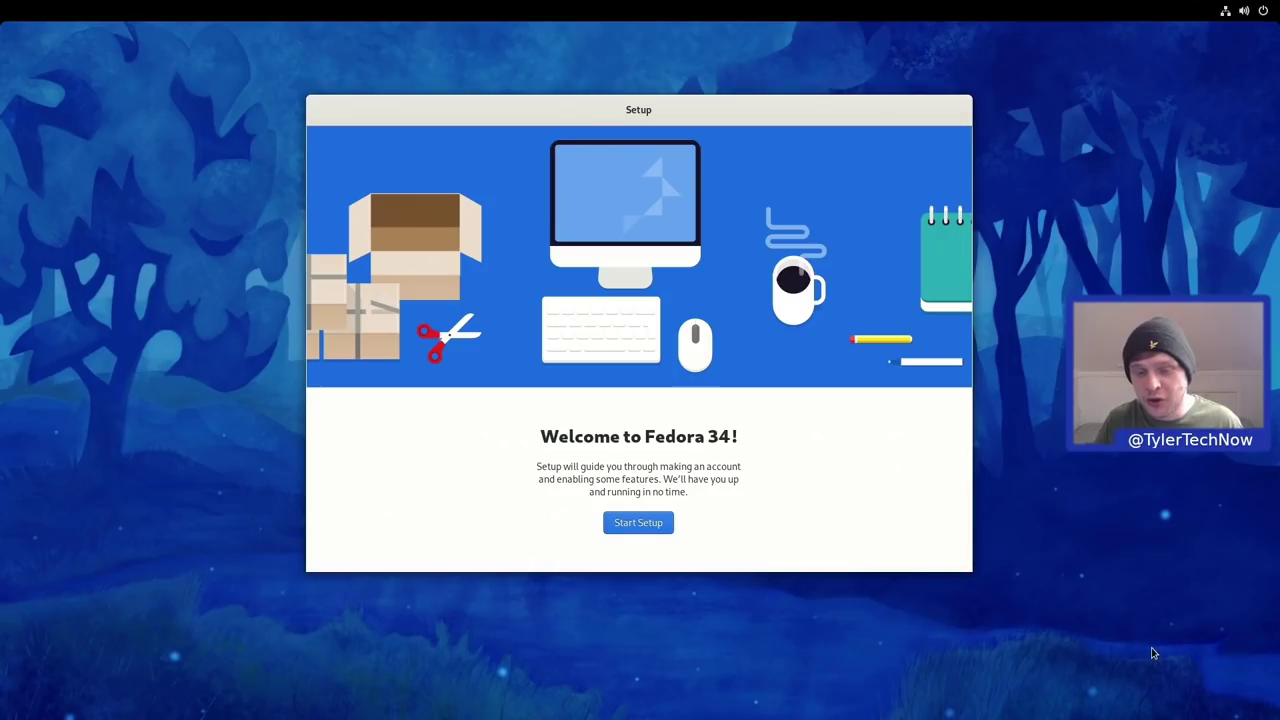
Start setup with Location Services turned off and online accounts skipped
left_click(645, 527)
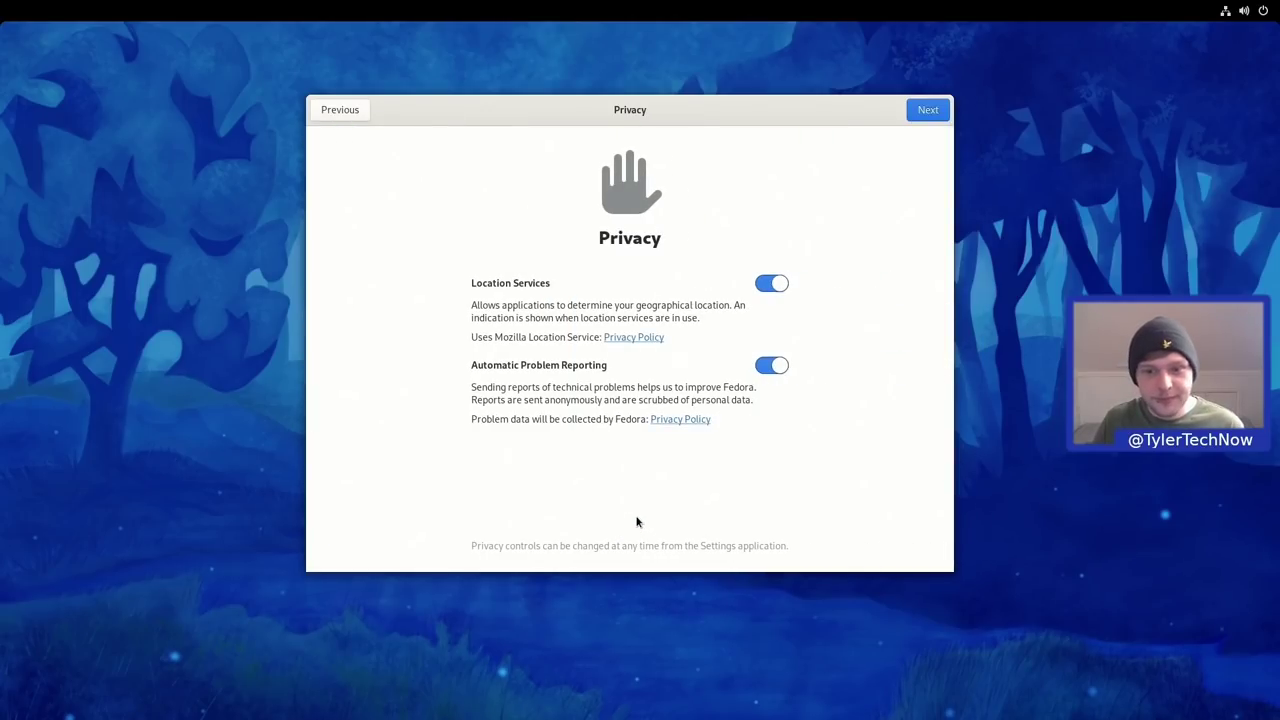
left_click(773, 288)
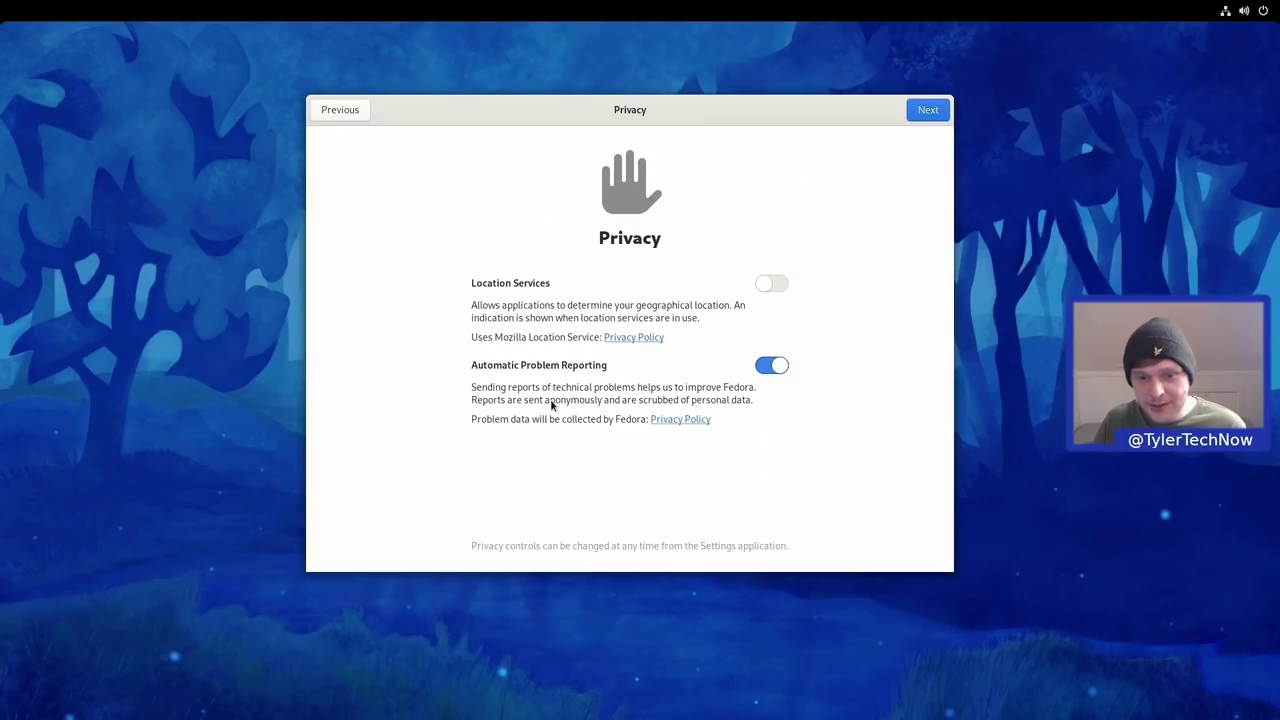
left_click(935, 112)
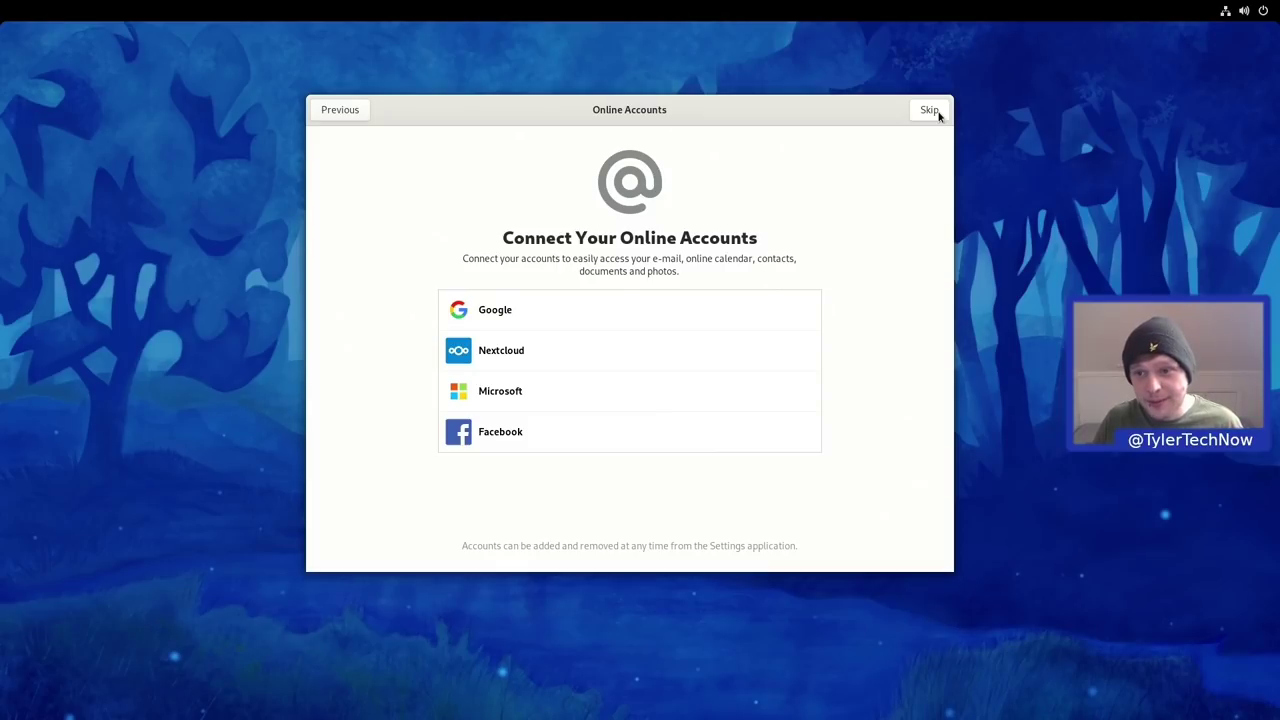
left_click(929, 110)
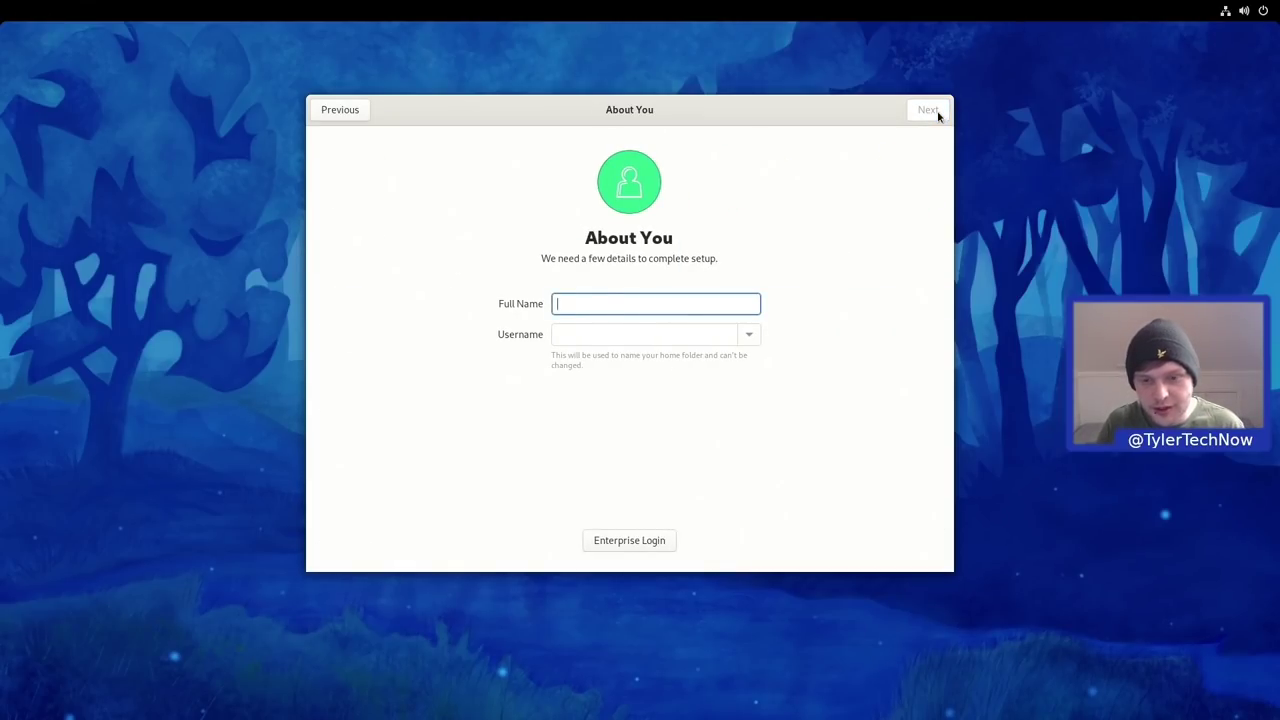
Enter the user's full name, then set and confirm the account password
type("Tyler")
left_click(938, 116)
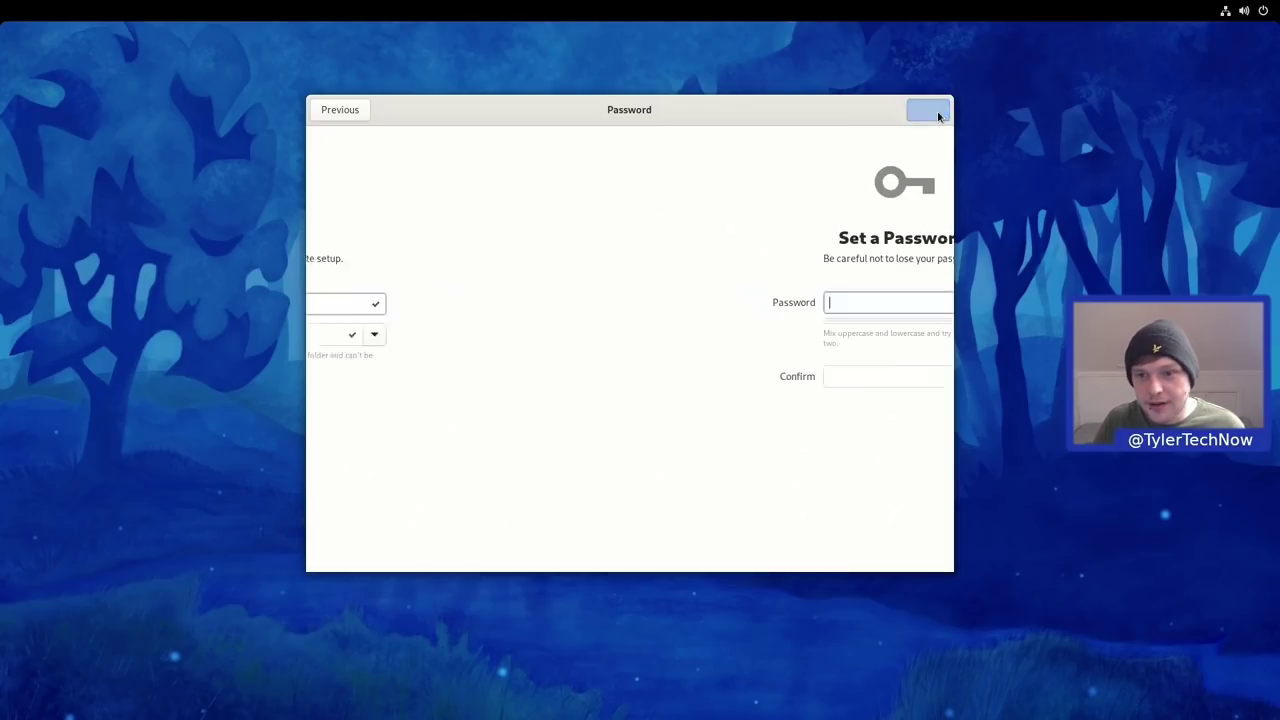
type("********")
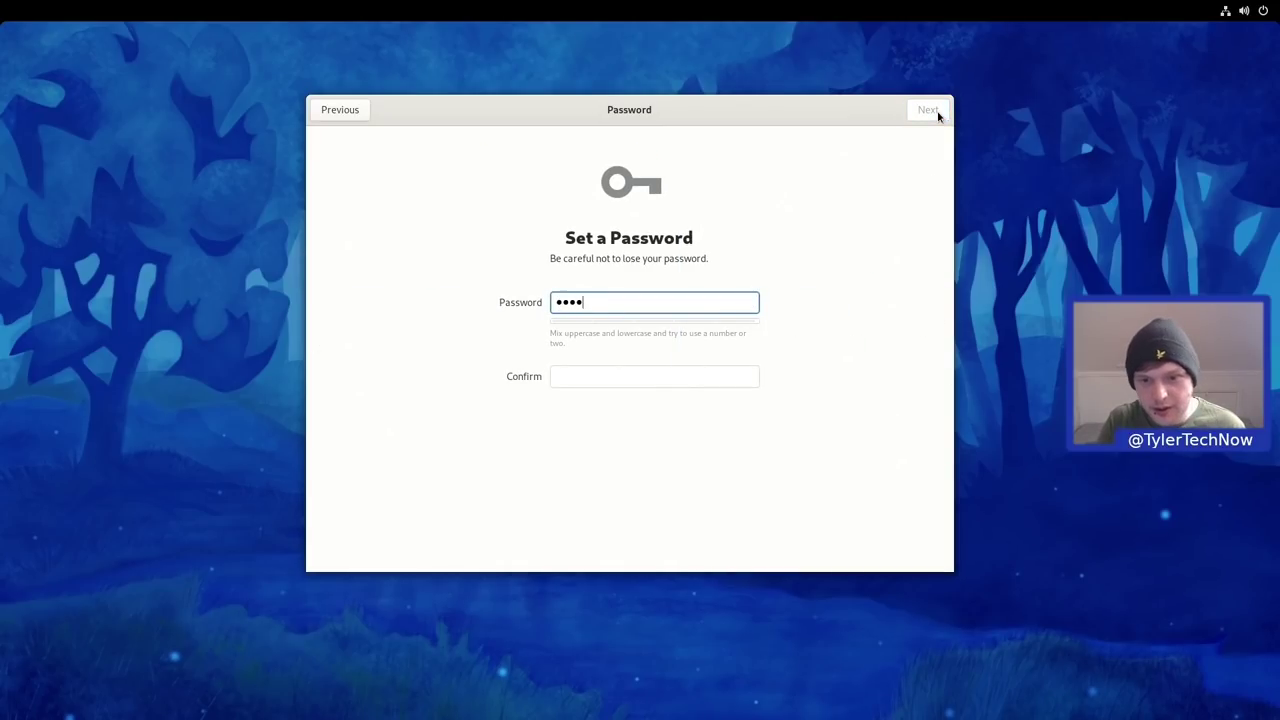
type("•••••••")
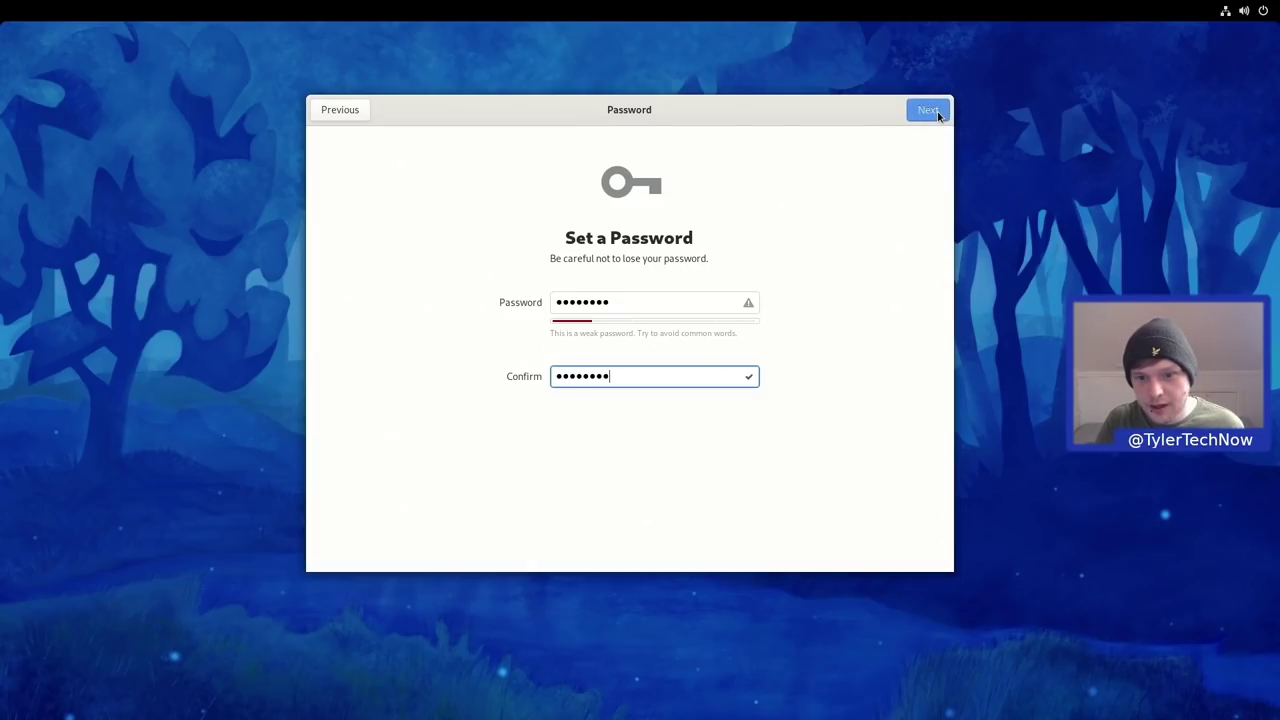
left_click(928, 111)
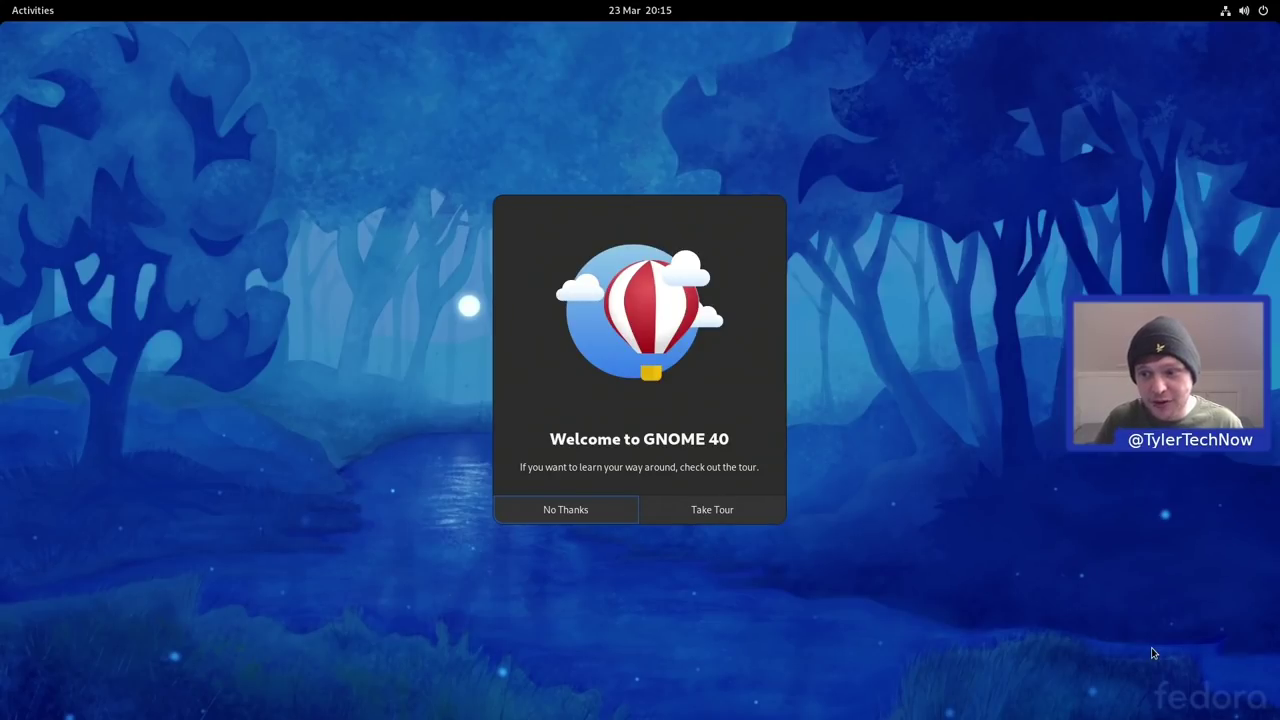
Start the GNOME 40 tour and try the Activities overview
left_click(720, 499)
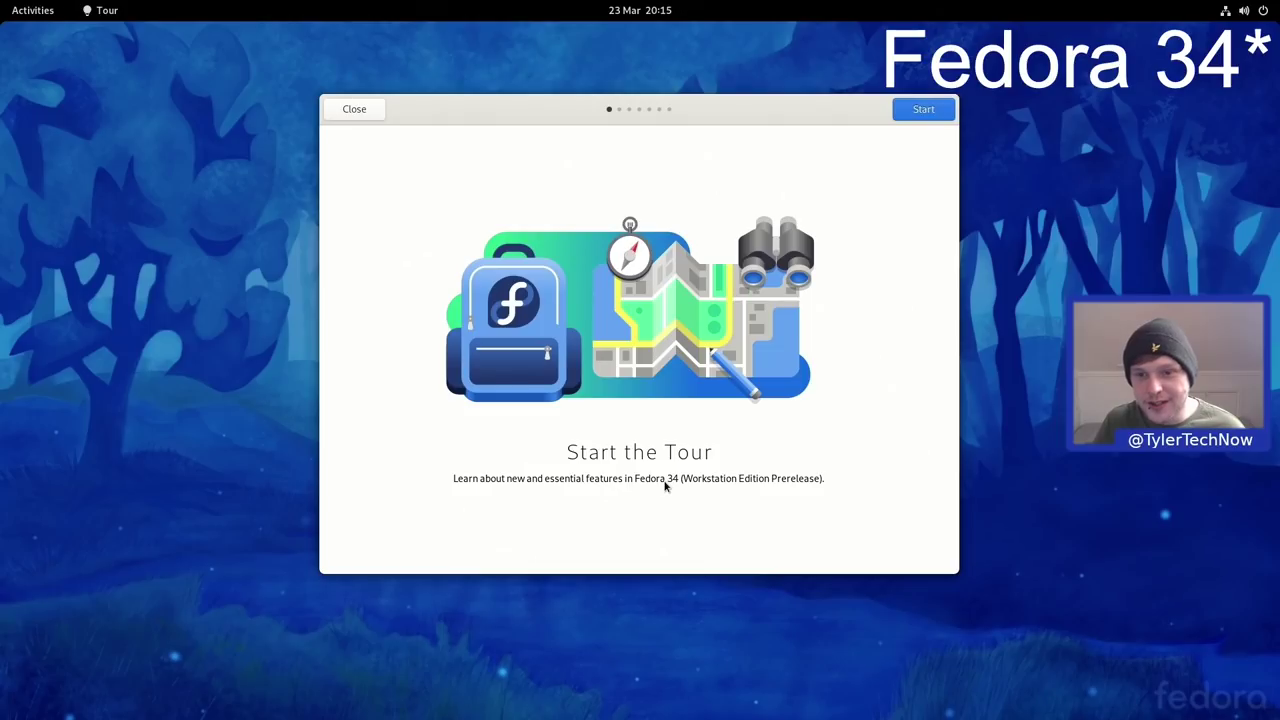
left_click(924, 110)
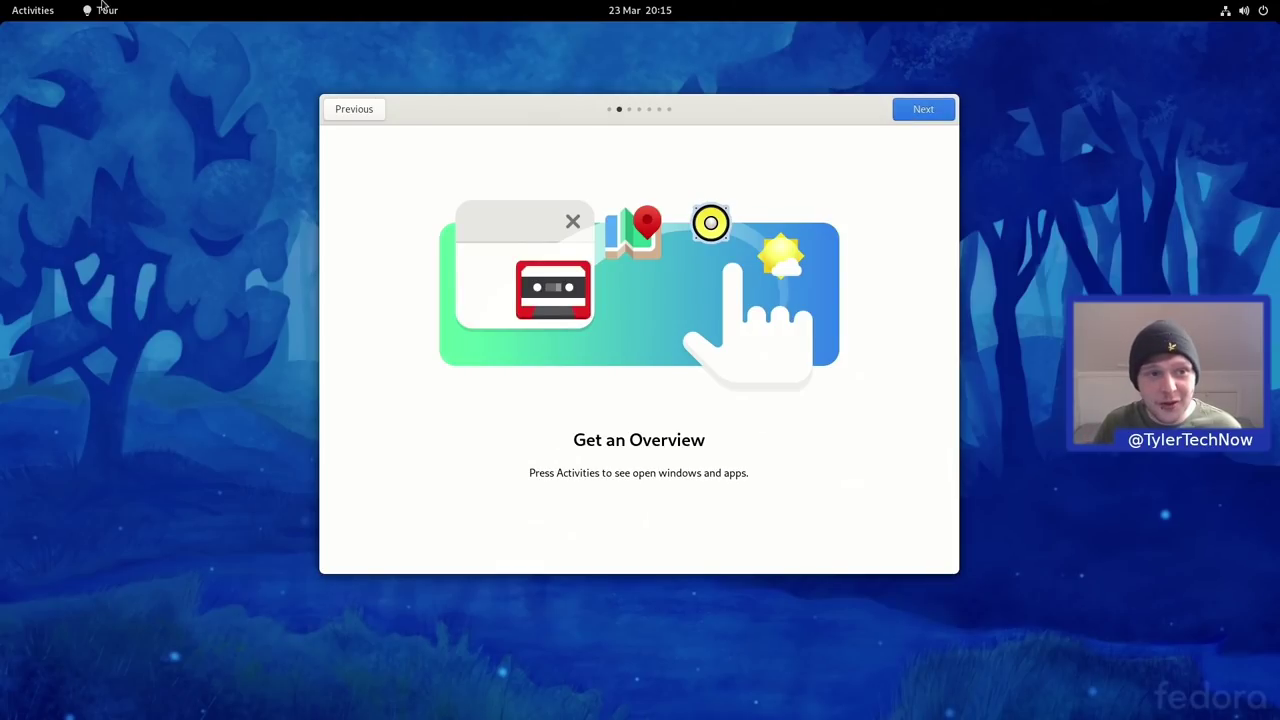
left_click(17, 14)
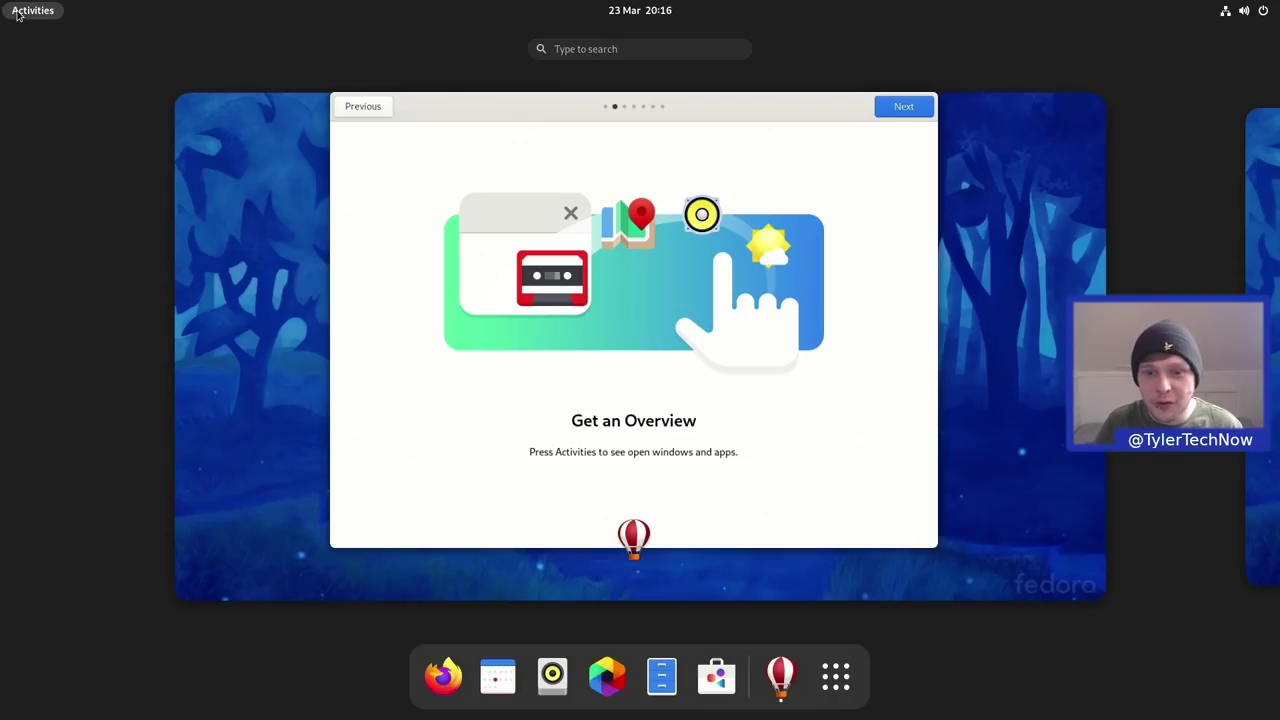
left_click(315, 206)
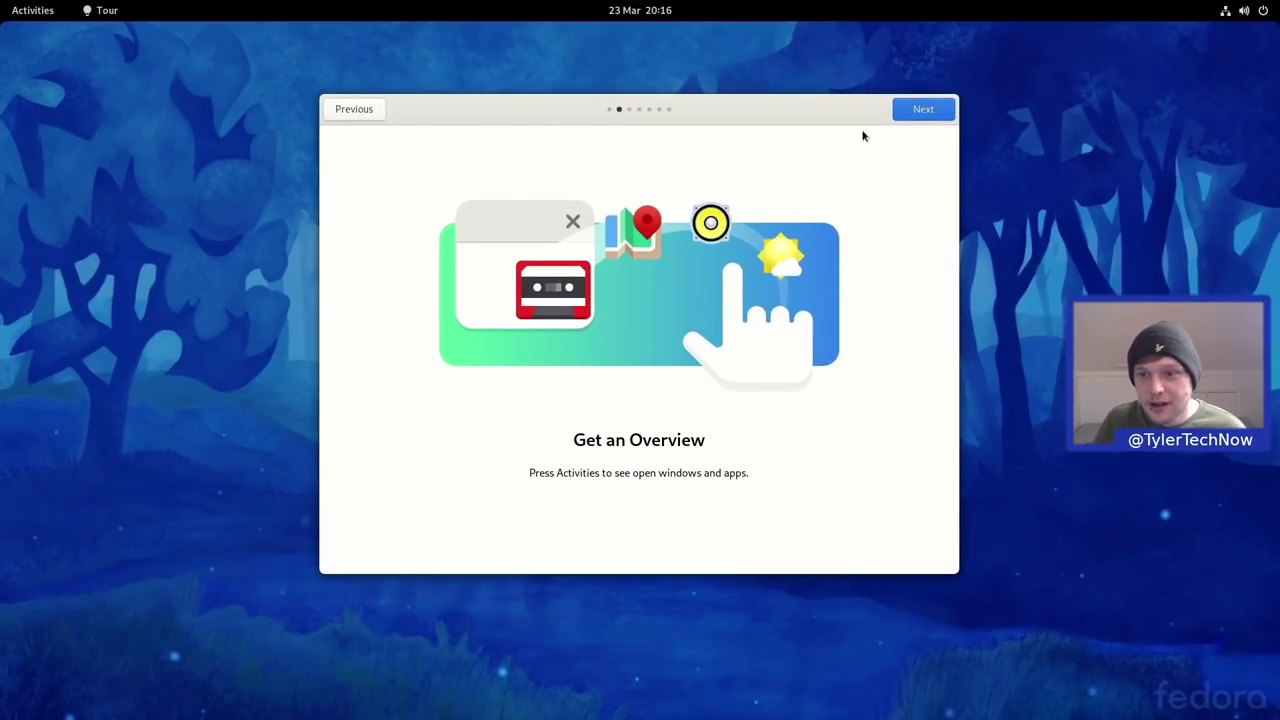
left_click(920, 110)
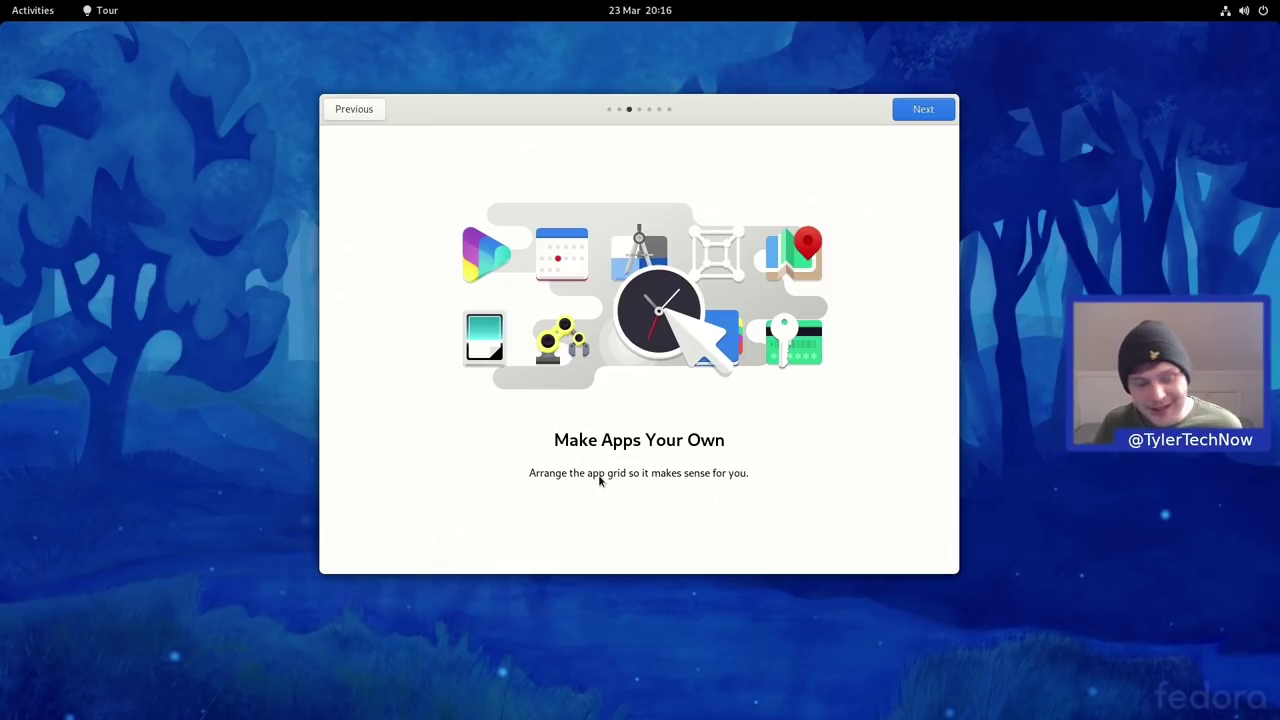
Rearrange the Videos app in the app grid, then continue to the workspaces page
key("super+a")
left_click_drag(700, 395, 814, 407)
key("Escape")
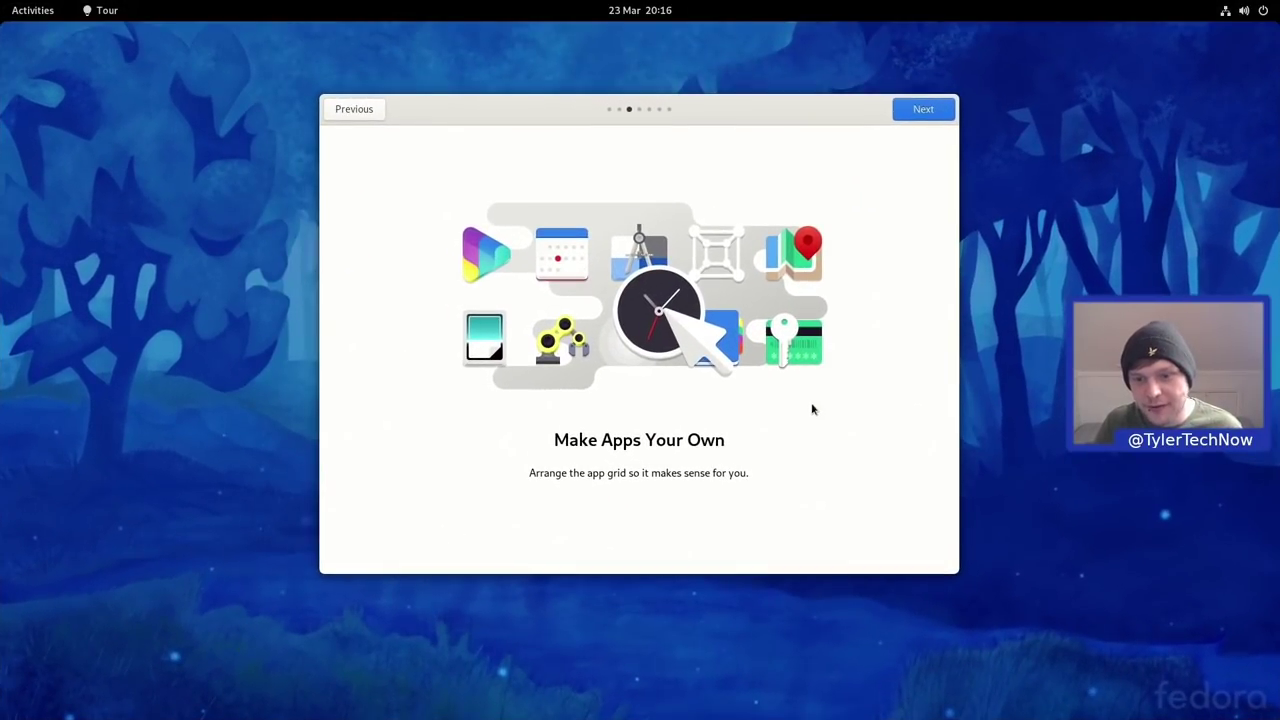
left_click(936, 120)
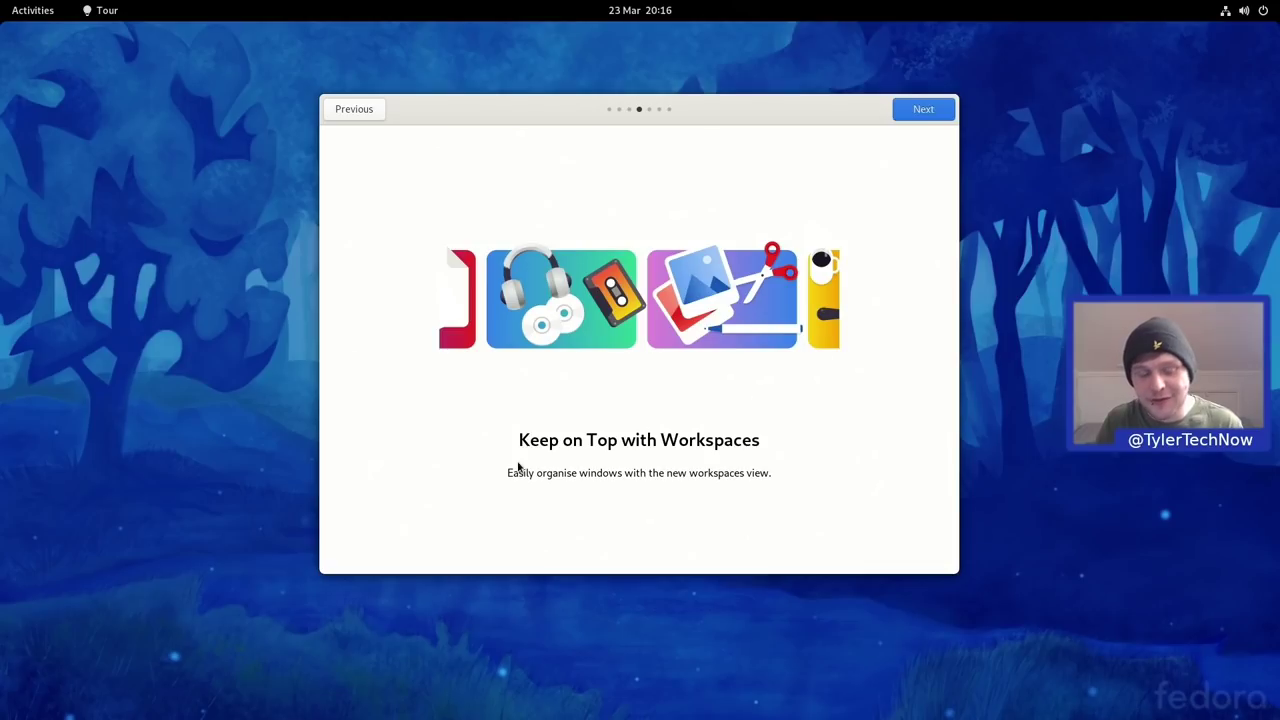
key("super")
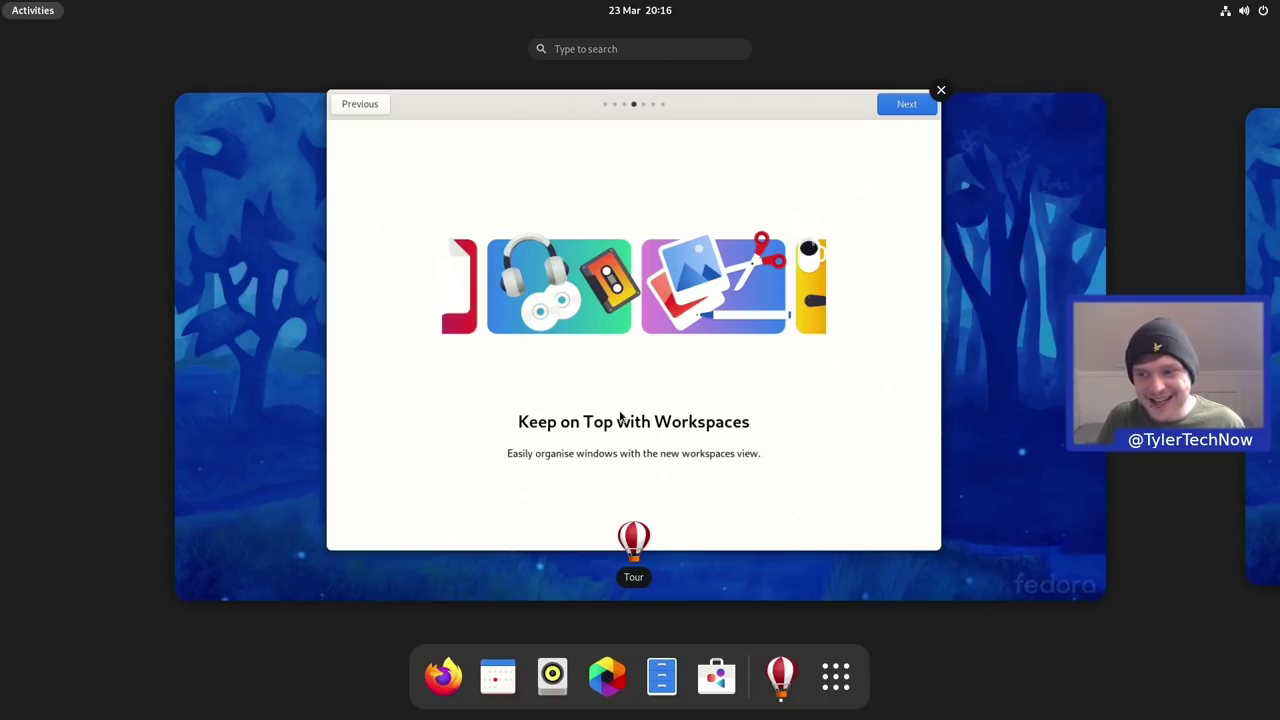
Page through the Up/Down, Left/Right and final Fedora 34 pages, then close the tour
left_click(620, 417)
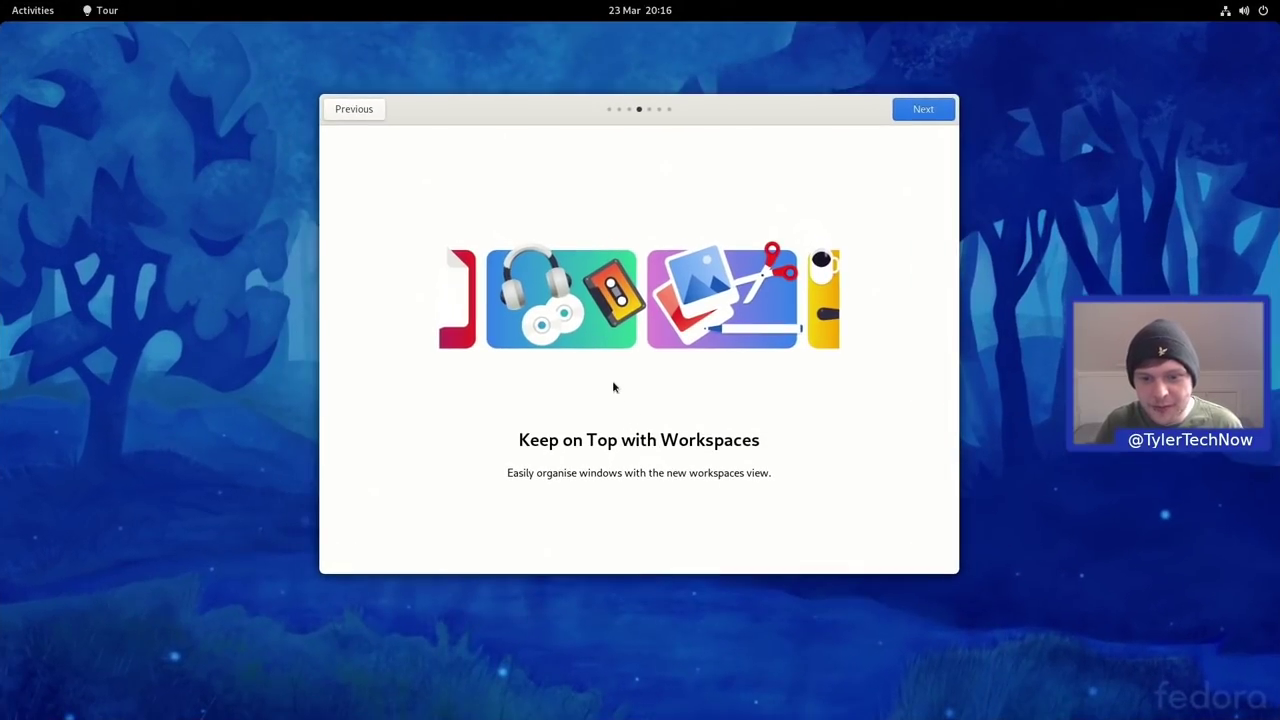
left_click(936, 111)
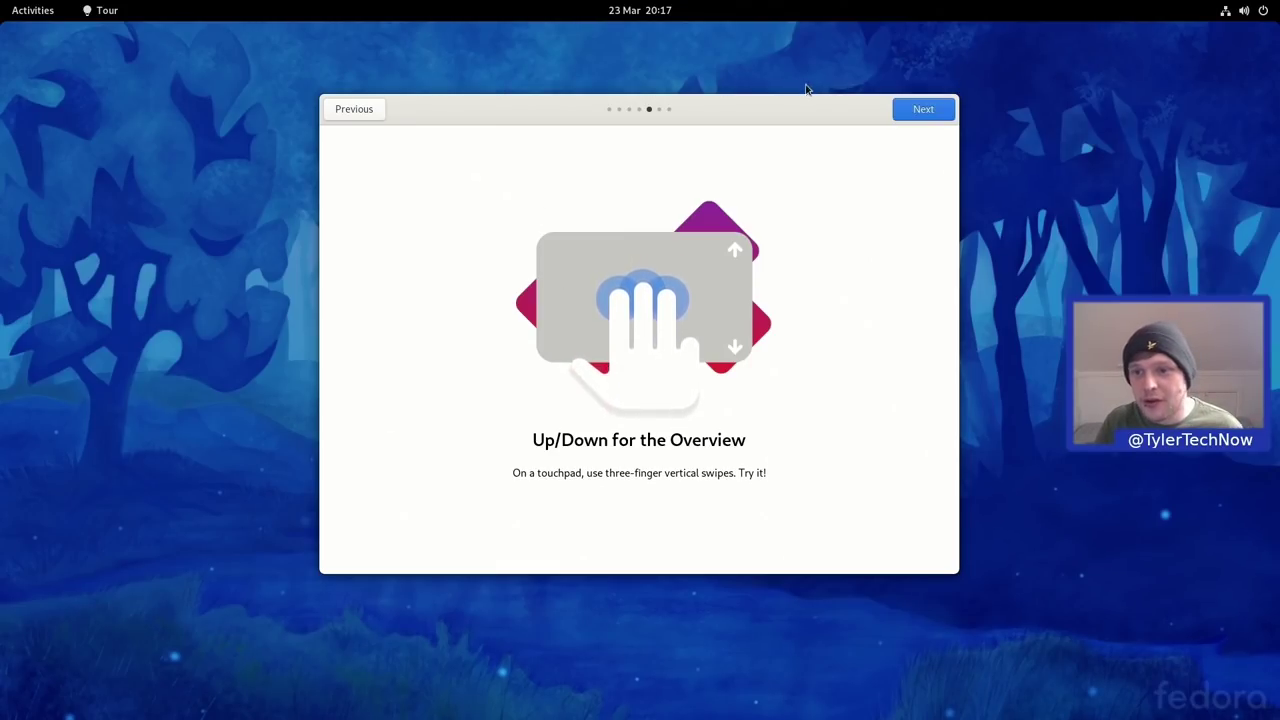
left_click(910, 113)
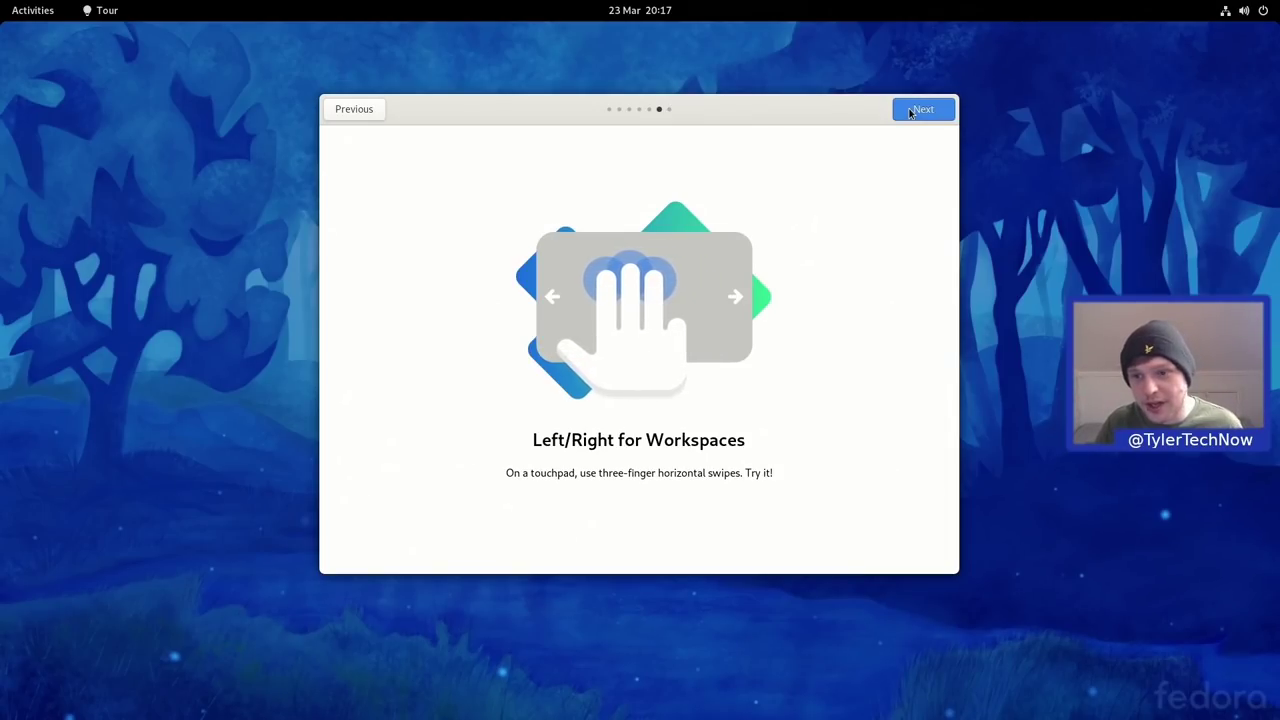
left_click(910, 113)
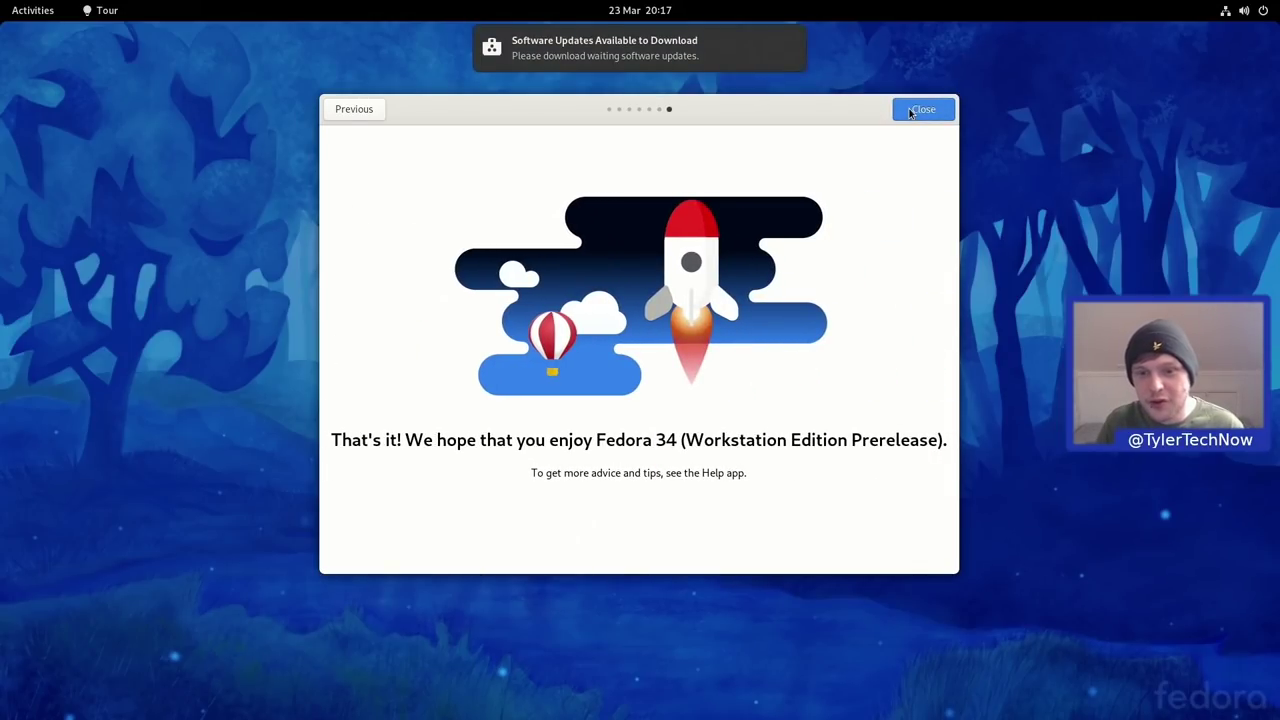
left_click(910, 113)
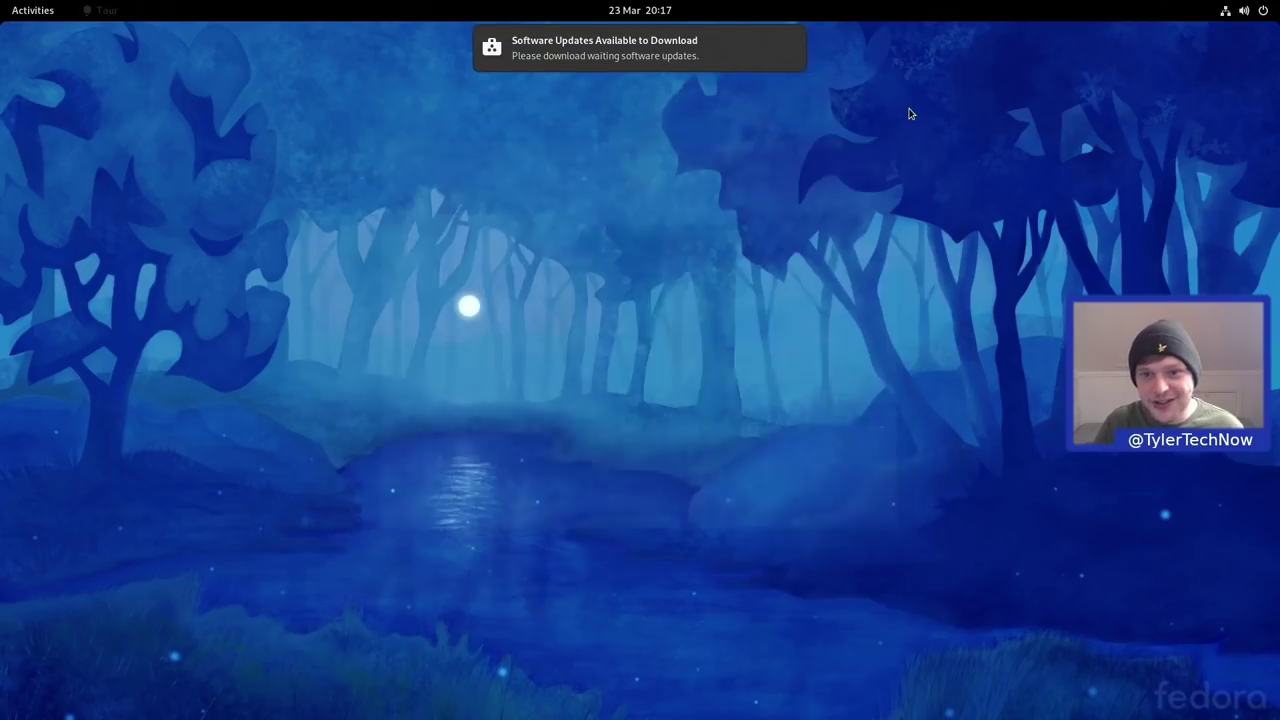
Open the Software Updates notification and download the 47 pending updates
left_click(642, 50)
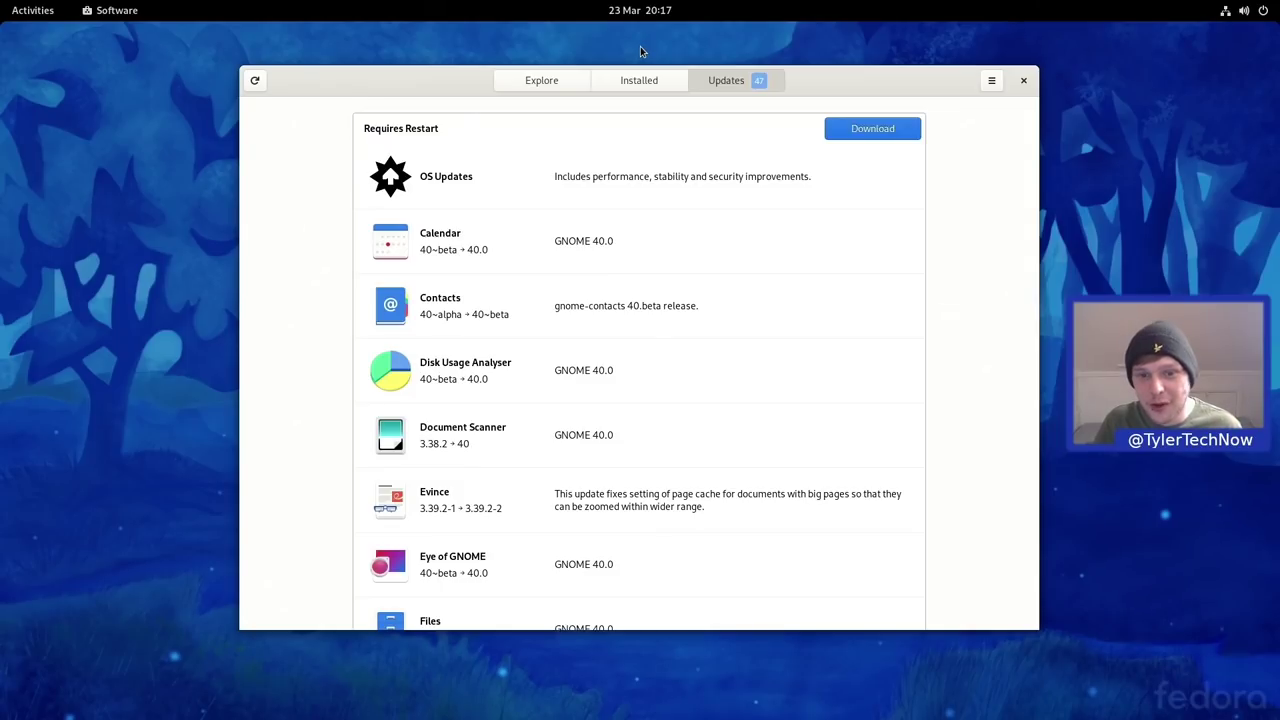
scroll(632, 363, "down", 3)
scroll(632, 363, "up", 3)
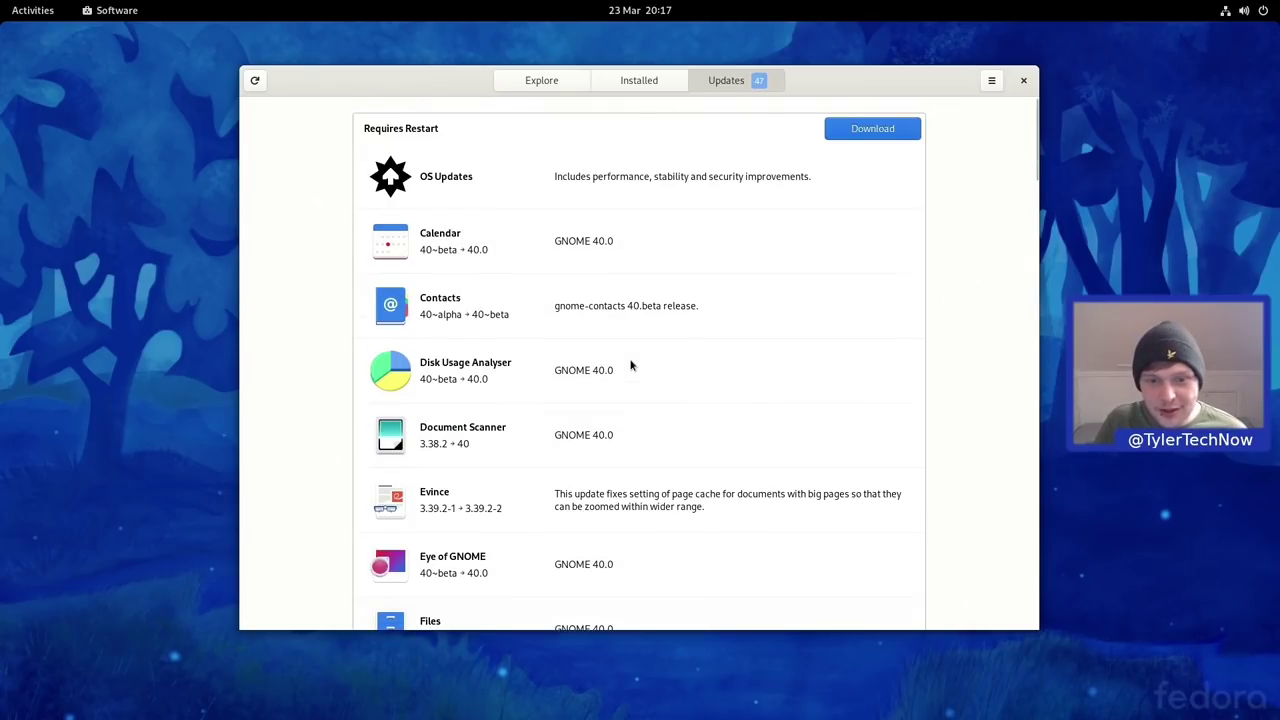
left_click(870, 128)
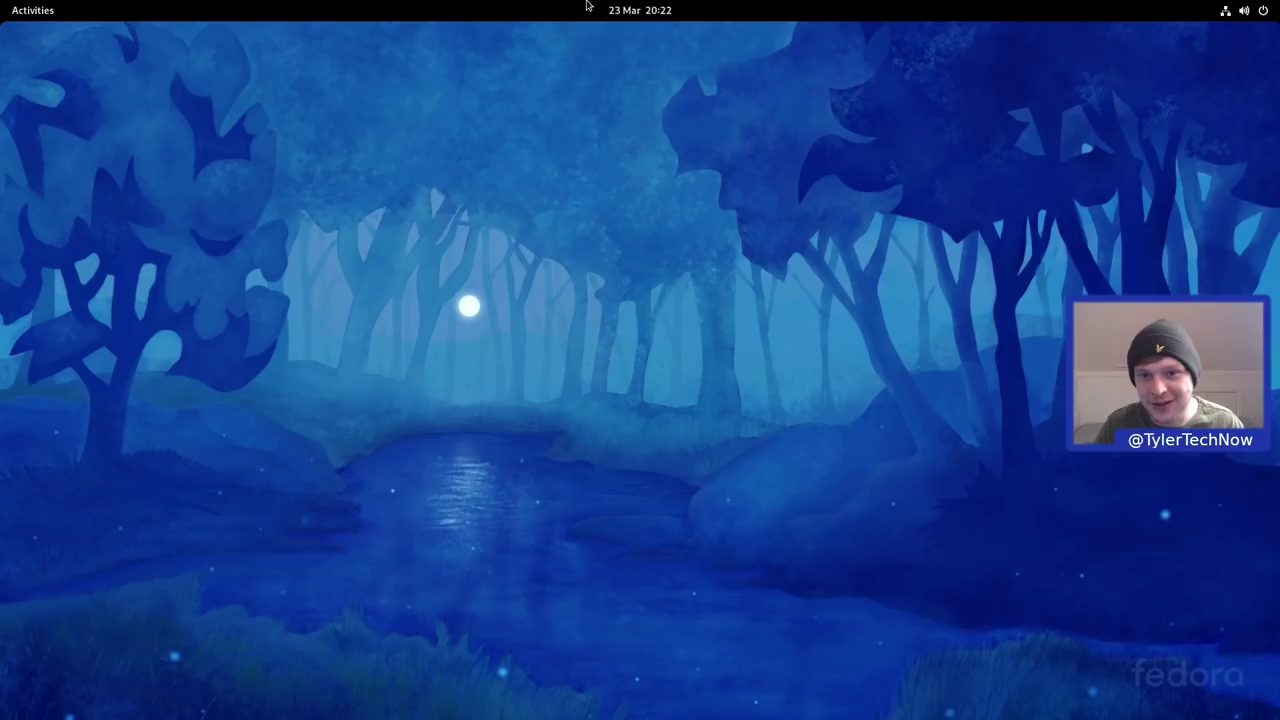
Look over the notifications/calendar panel and the system status menu
left_click(655, 11)
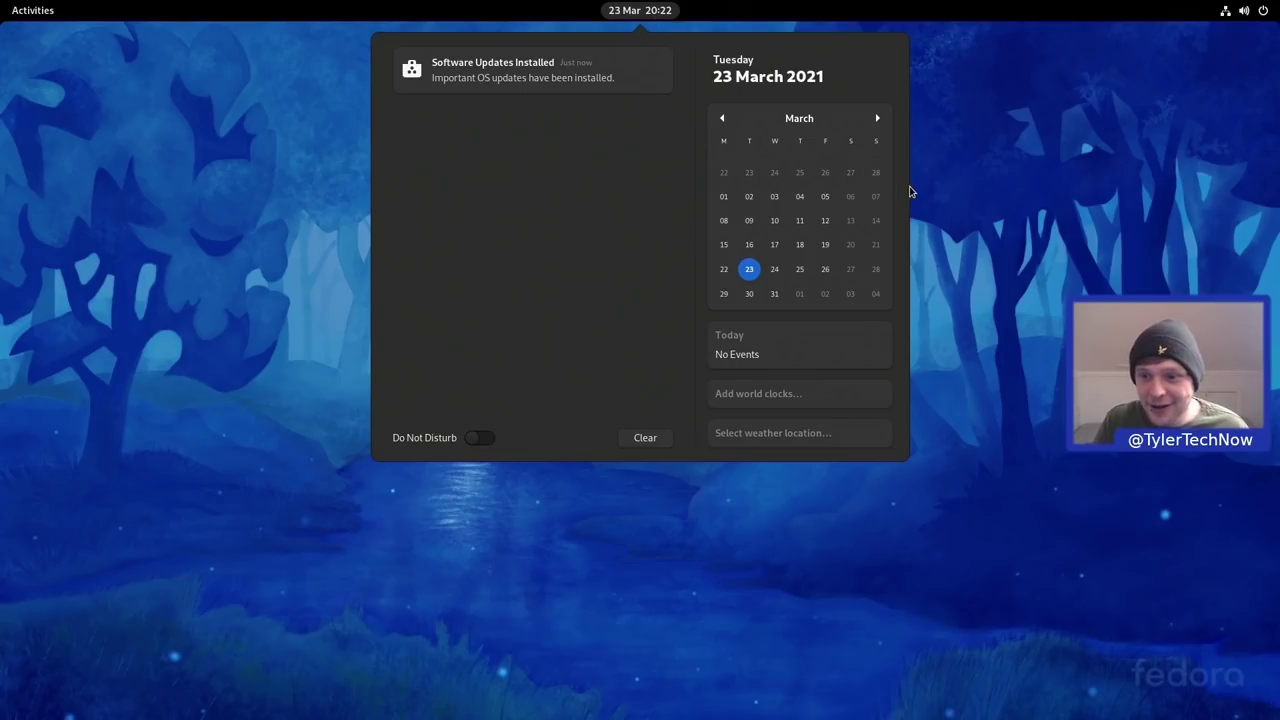
left_click(977, 190)
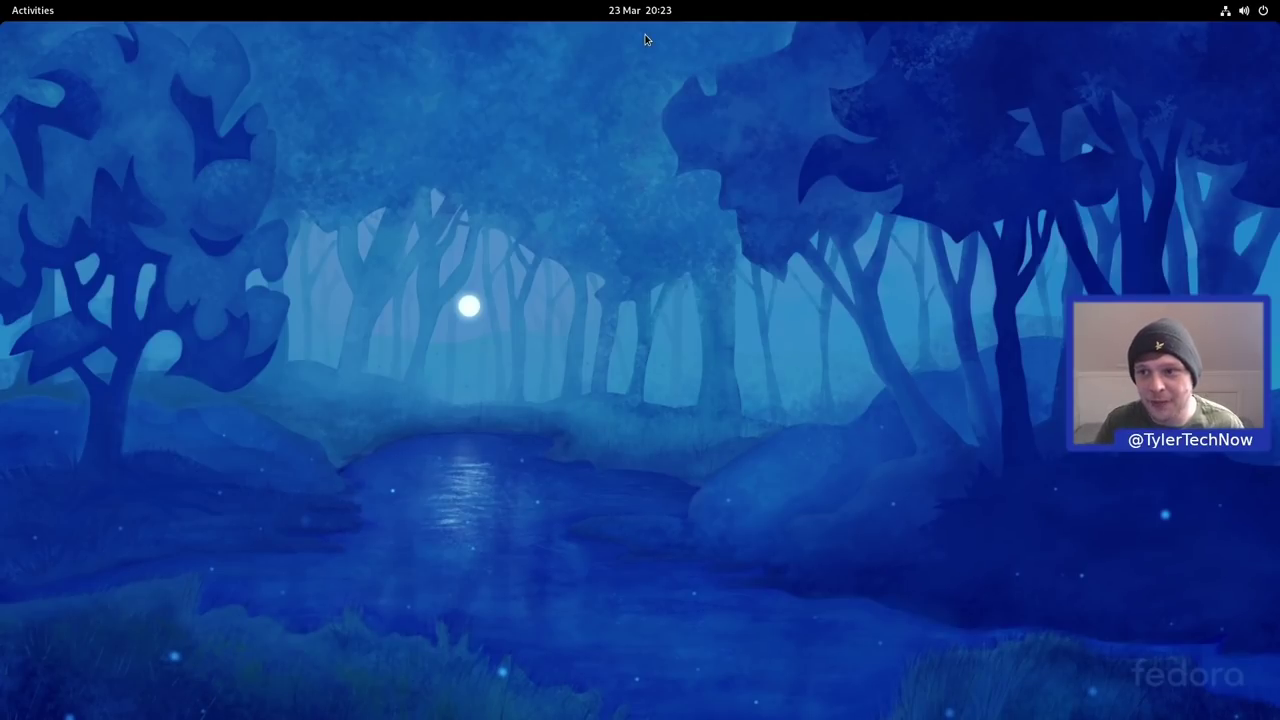
left_click(1264, 10)
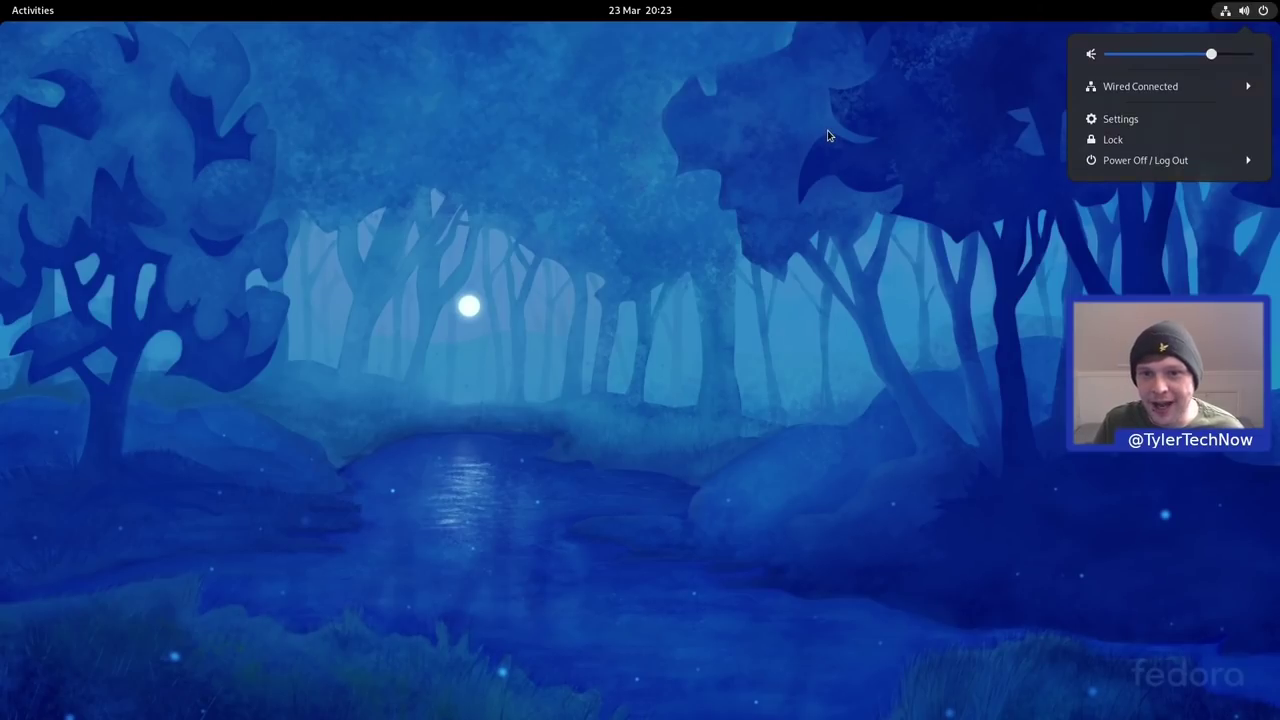
left_click(594, 22)
Clear the OS updates notification and switch Do Not Disturb on
left_click(638, 10)
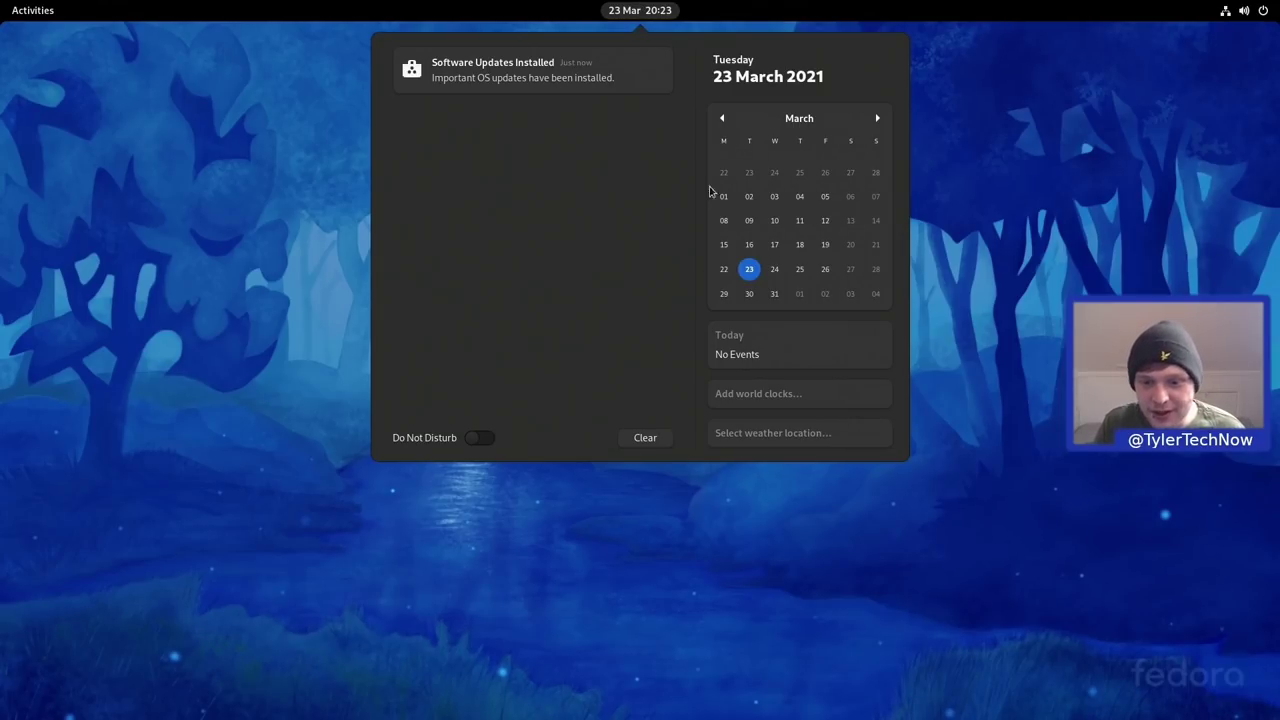
left_click(648, 439)
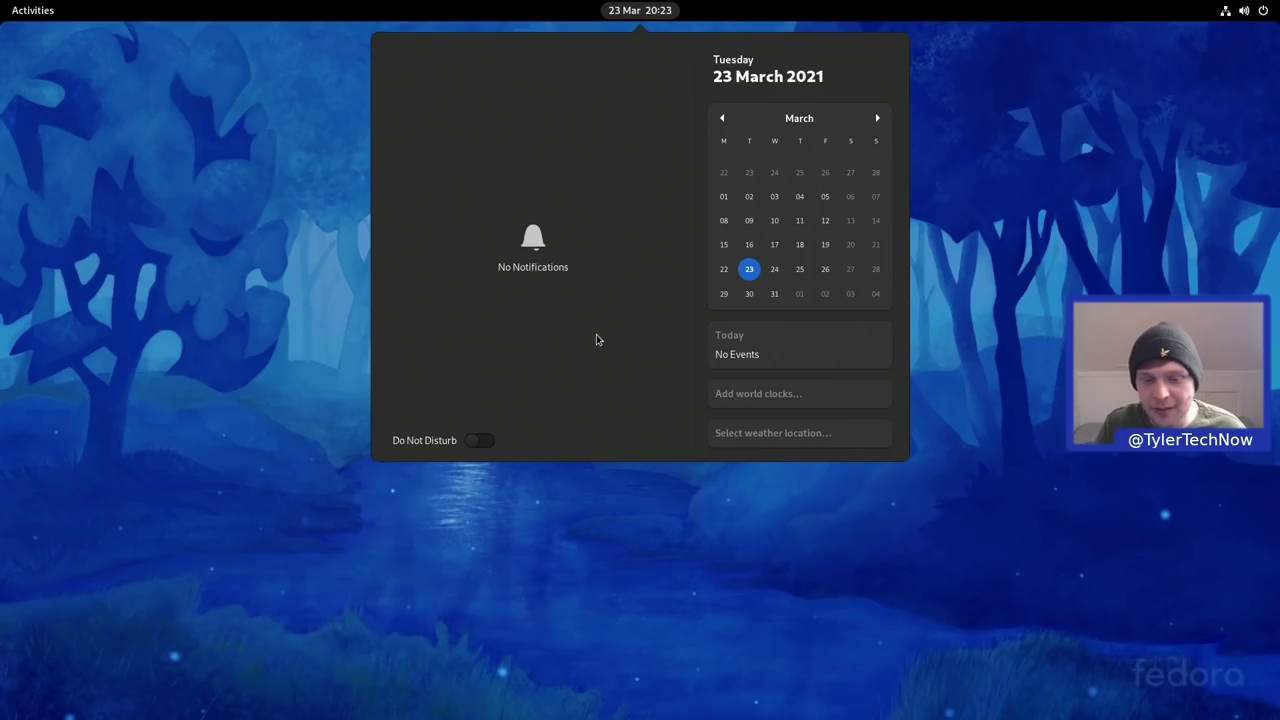
left_click(480, 441)
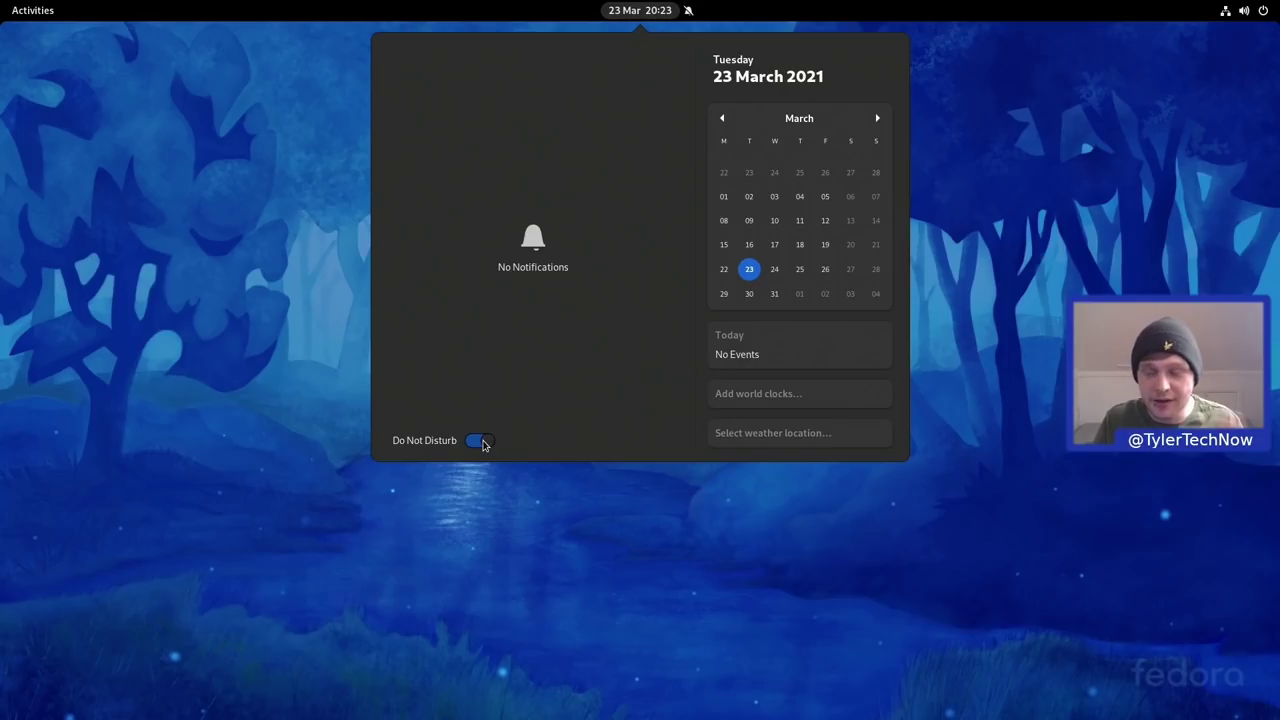
left_click(173, 236)
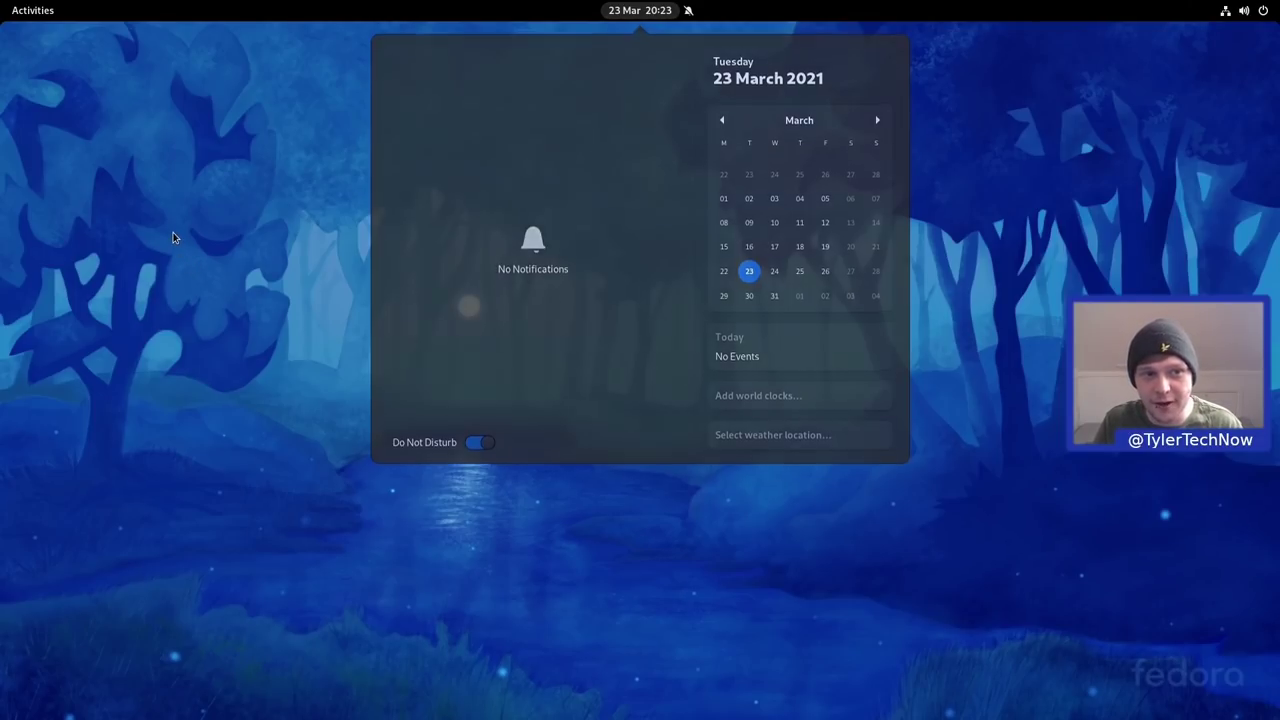
left_click(48, 11)
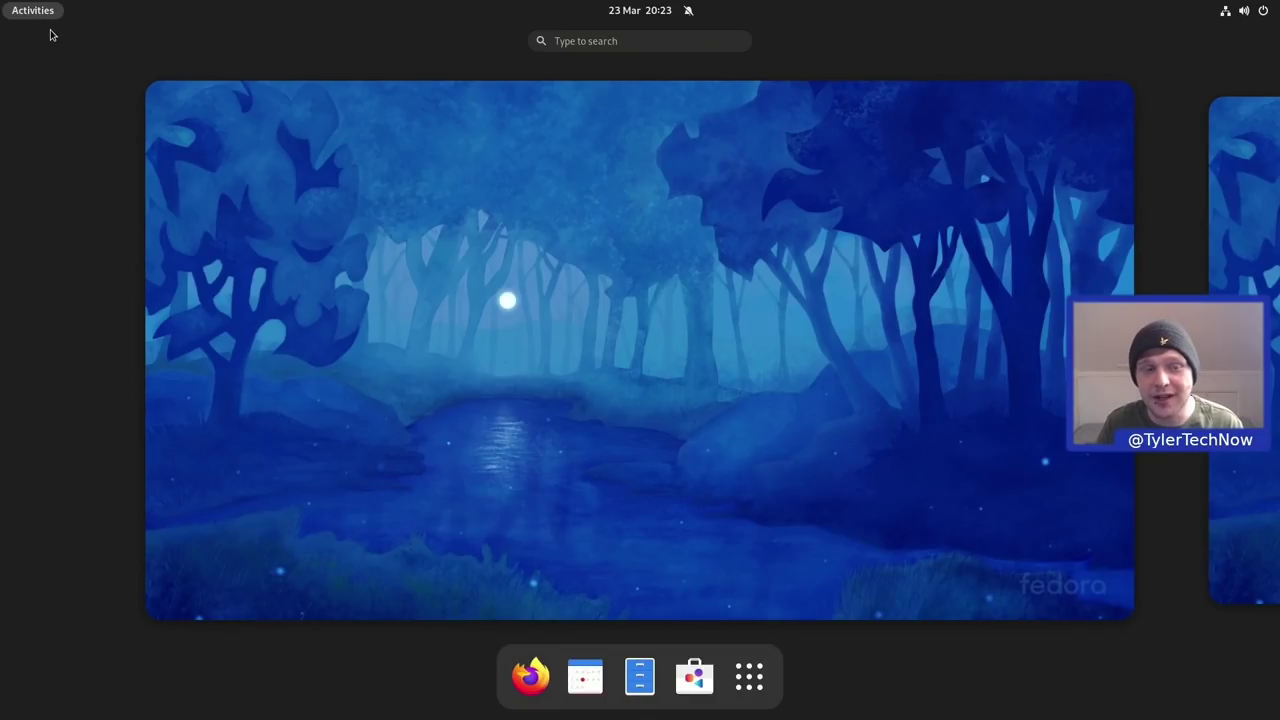
left_click(437, 245)
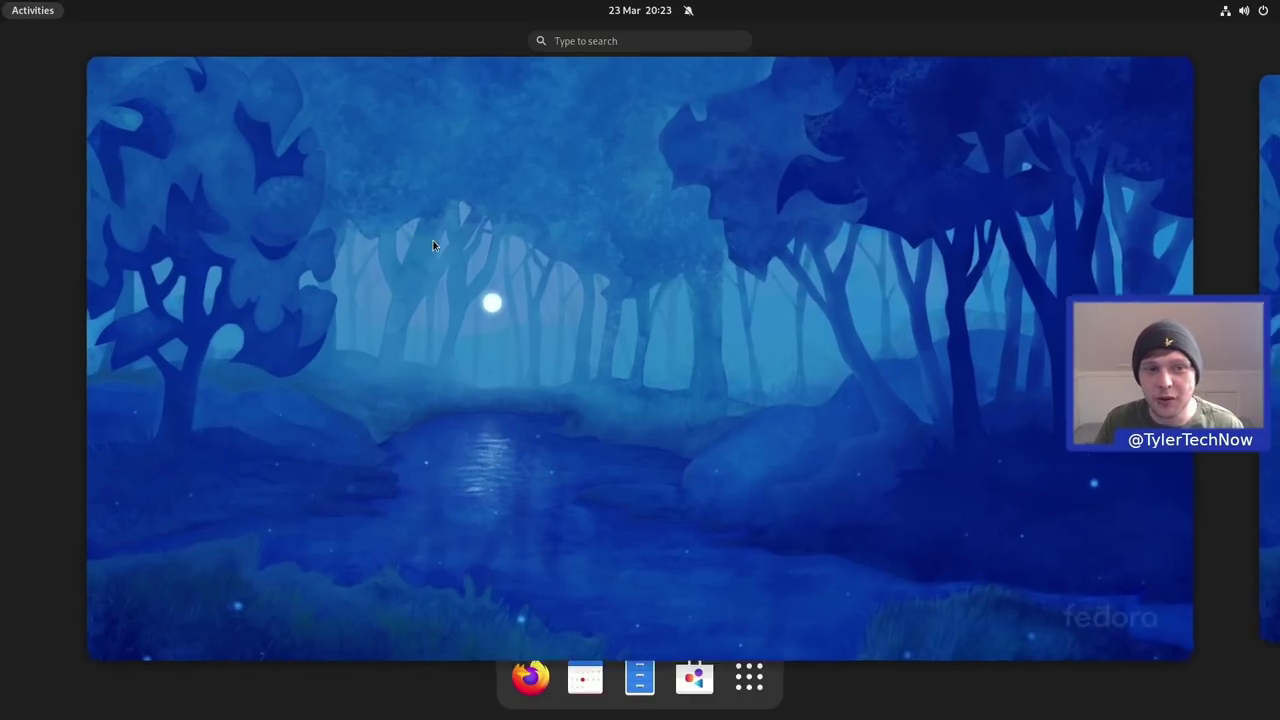
mouse_move(2, 6)
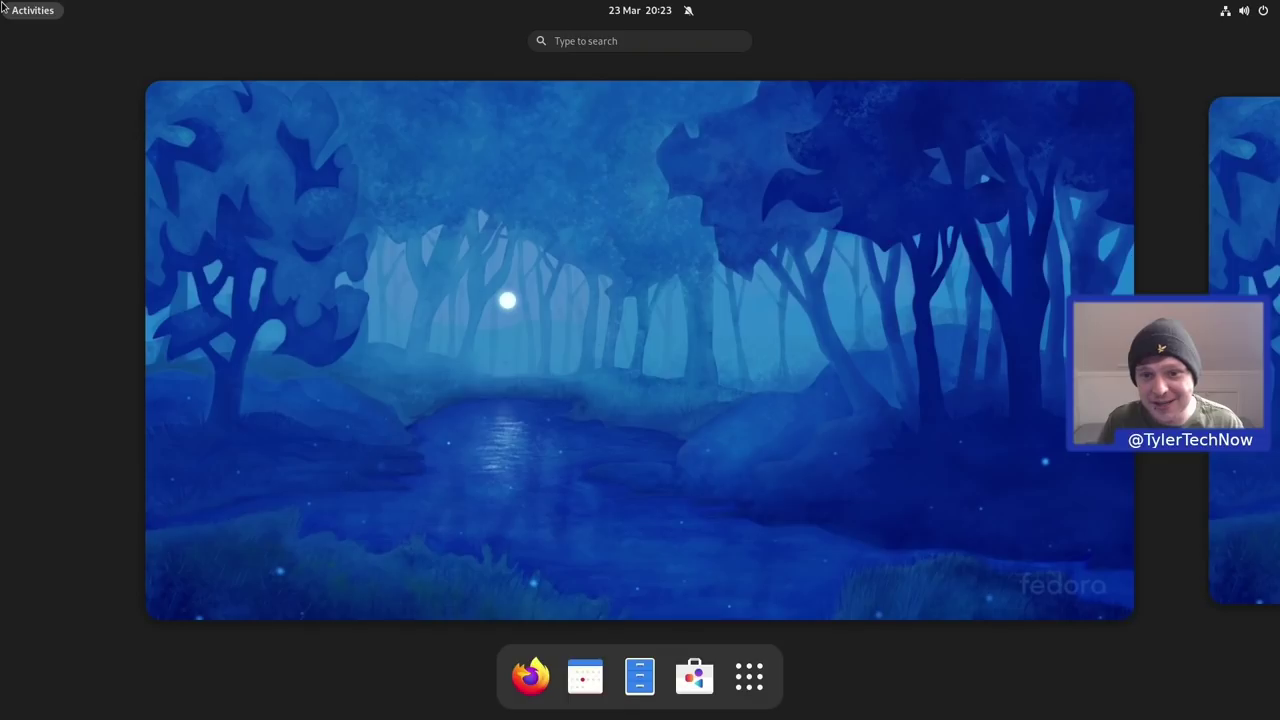
left_click(591, 229)
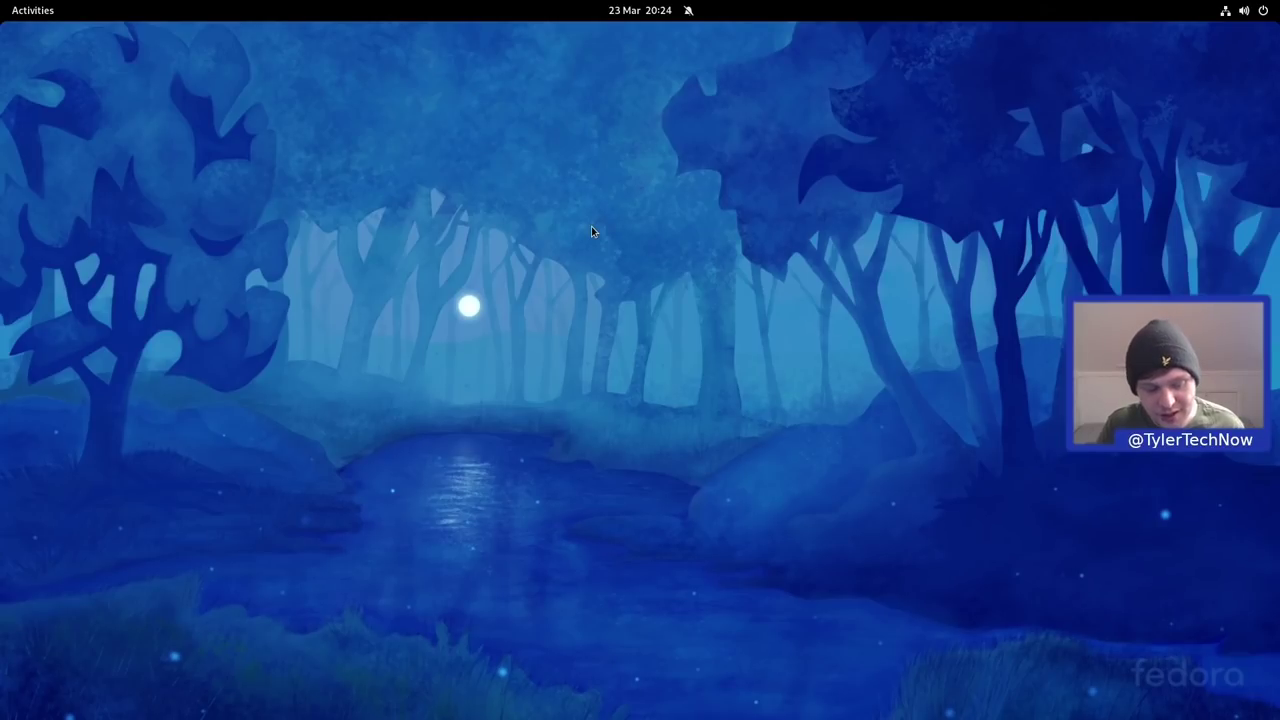
Launch the Disks app by searching 'disk' in Activities
key("super")
type("disk")
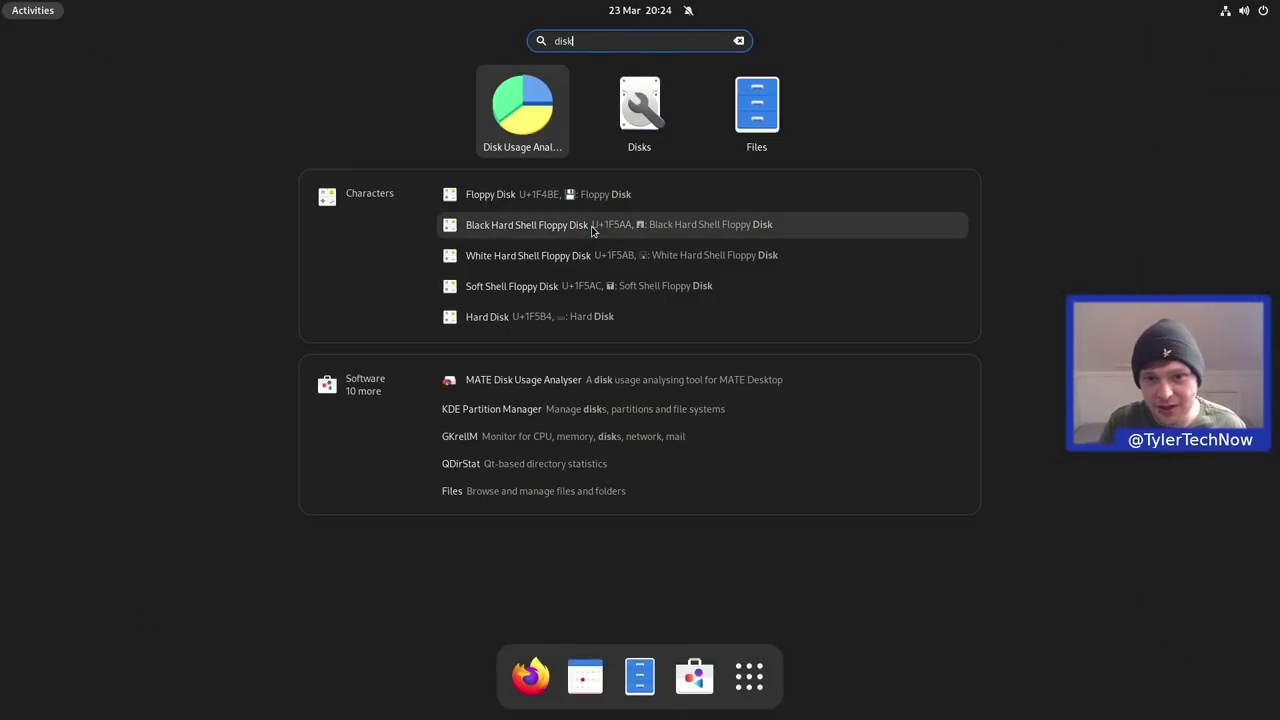
key("Right")
key("Return")
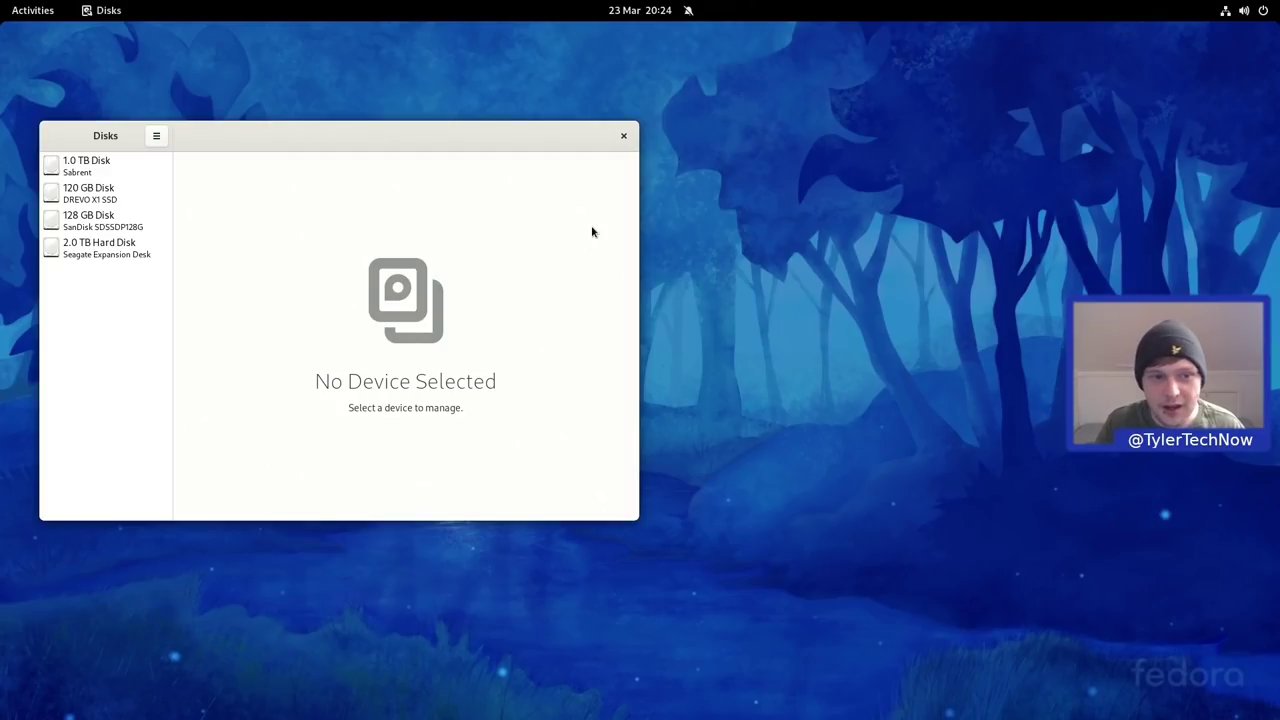
Select the 1.0 TB disk, centre the window, and view Partition 2 (1.1 GB Ext4 /boot)
left_click(103, 170)
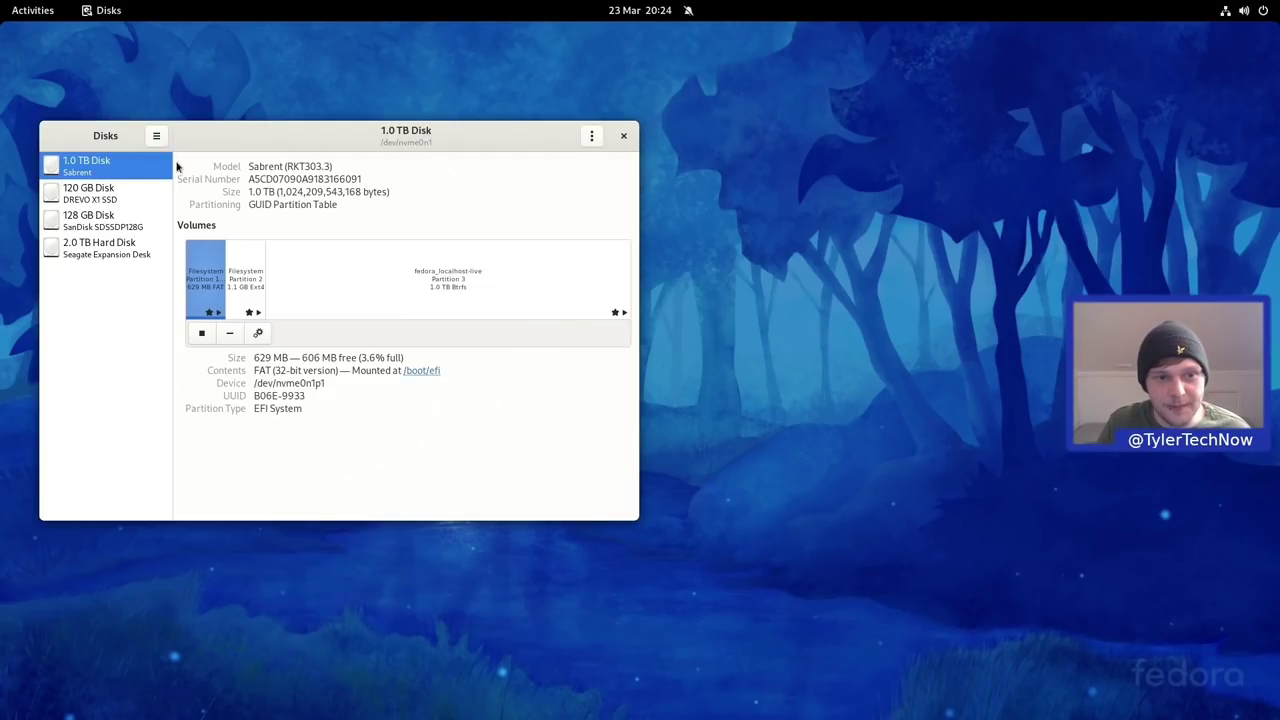
left_click_drag(298, 130, 549, 170)
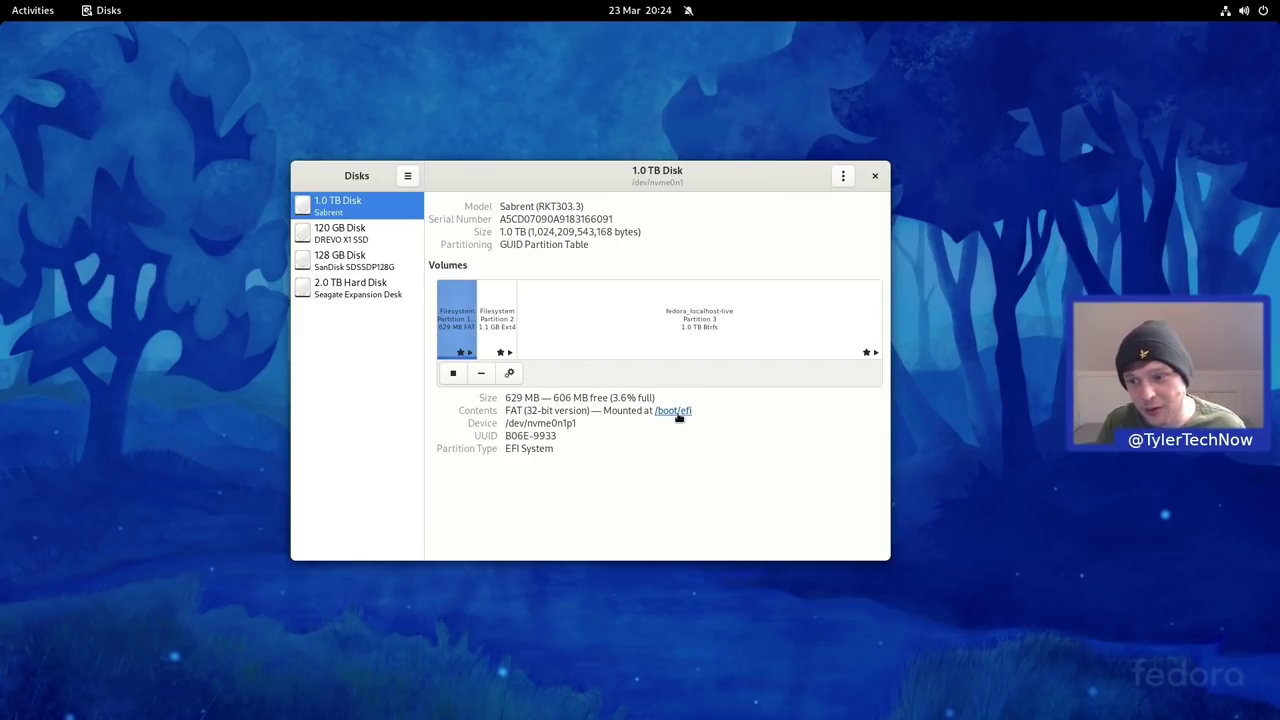
left_click(484, 298)
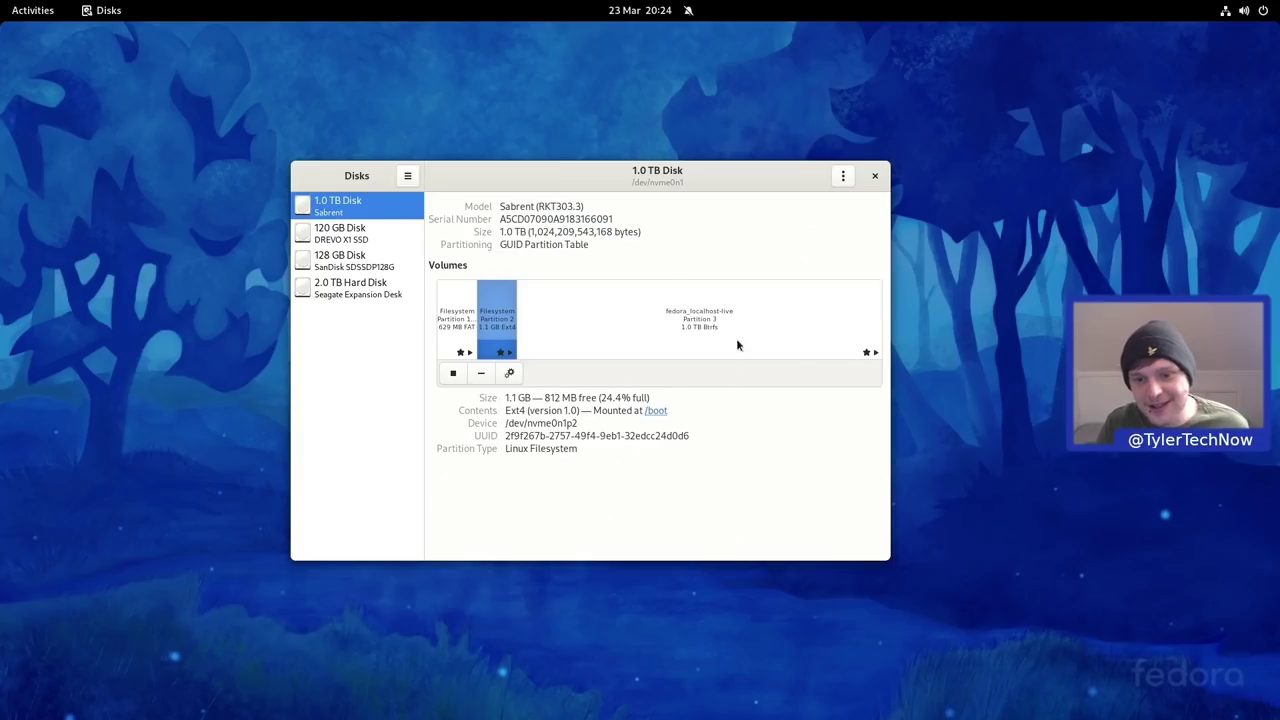
key("super")
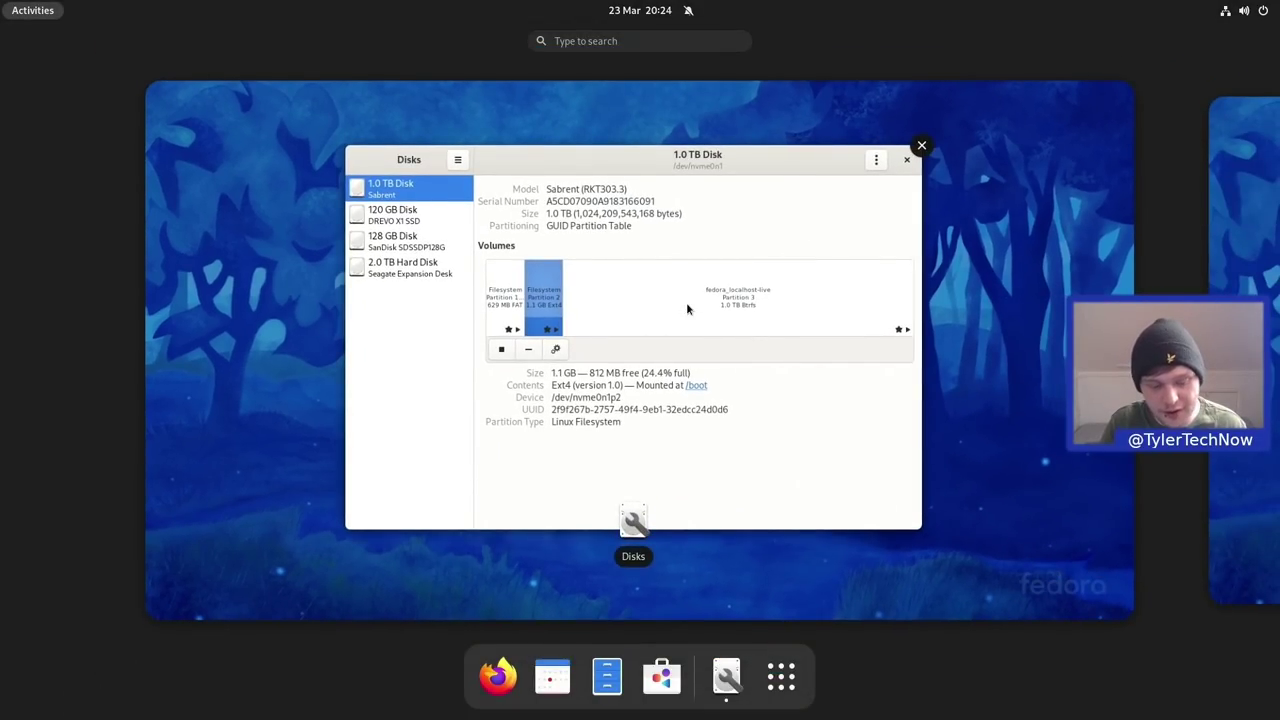
Open Files via a 'file' search, browse Other Locations > Computer root folders, then close it
type("file")
key("Return")
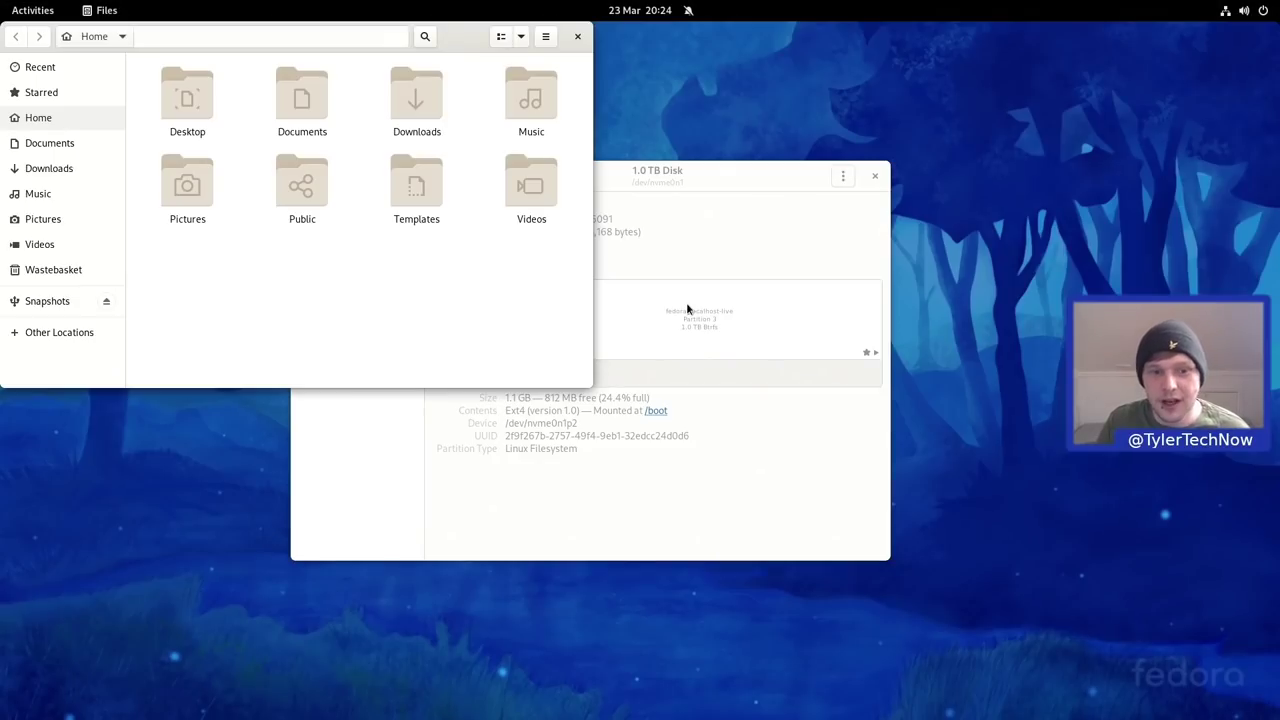
left_click(70, 333)
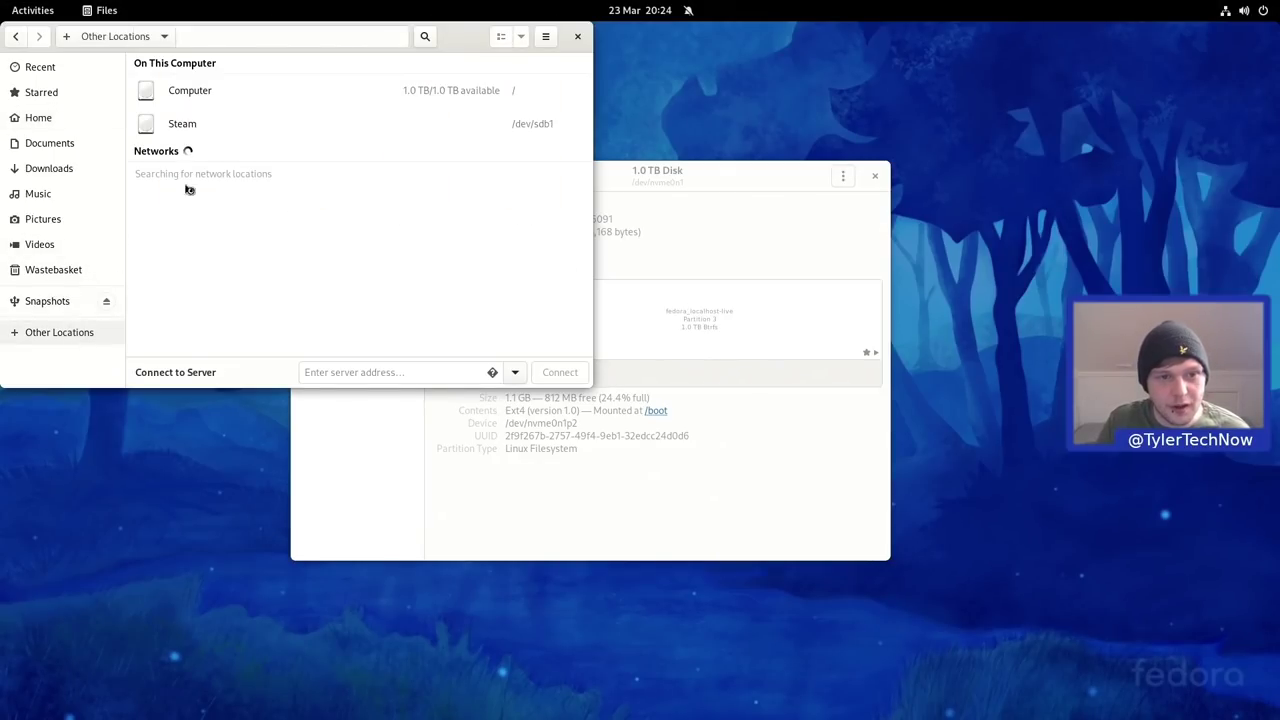
left_click(217, 94)
scroll(325, 217, "down", 2)
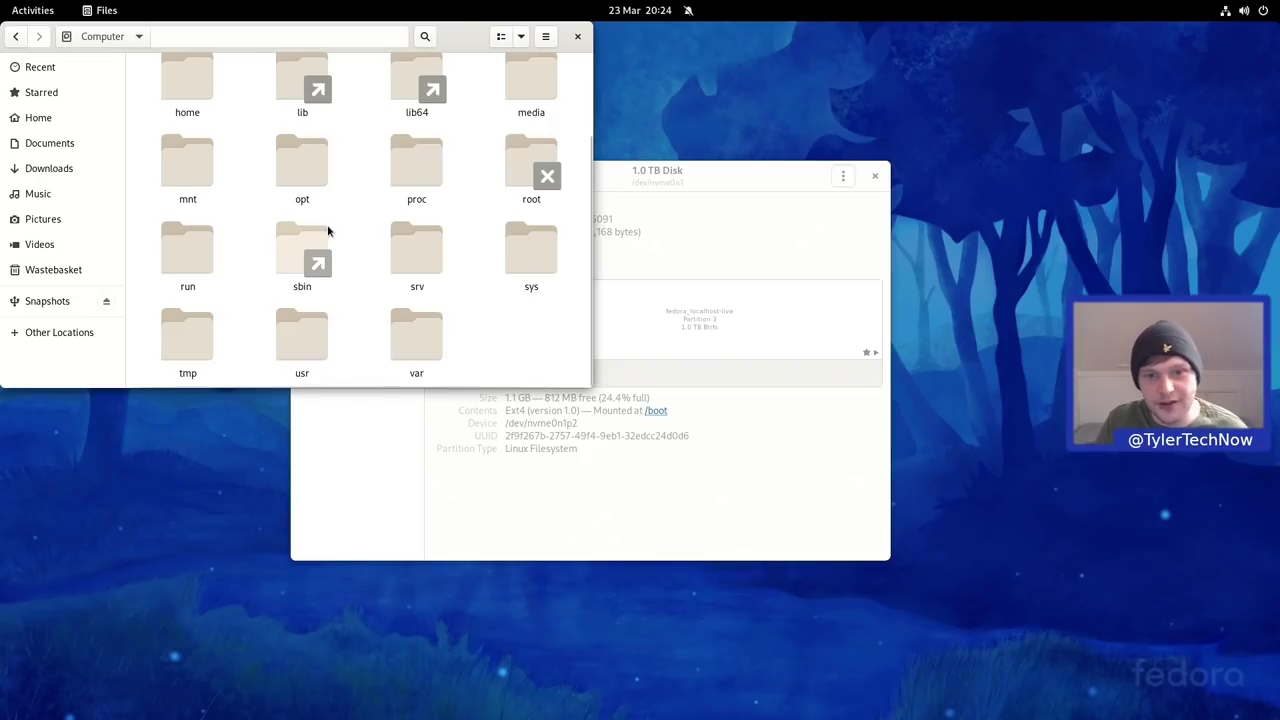
left_click(578, 37)
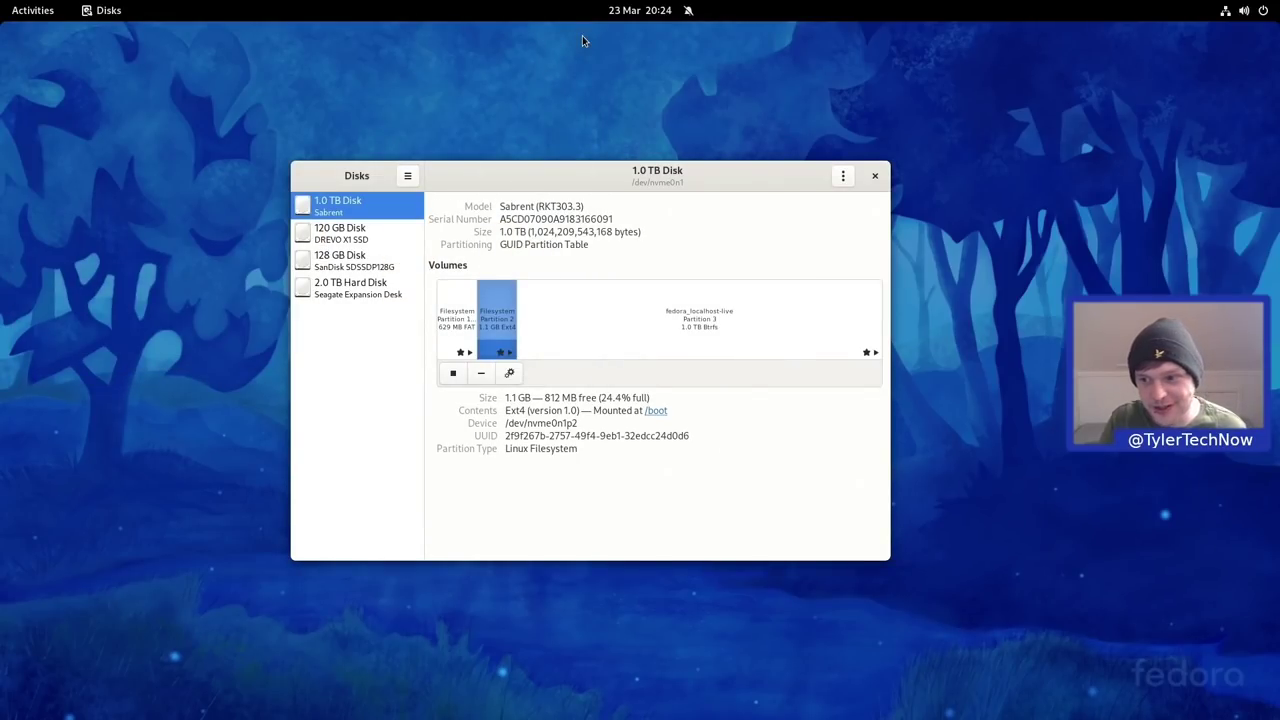
Launch Terminal from an overview search for 'termin' and run lsblk
key("super")
type("termin")
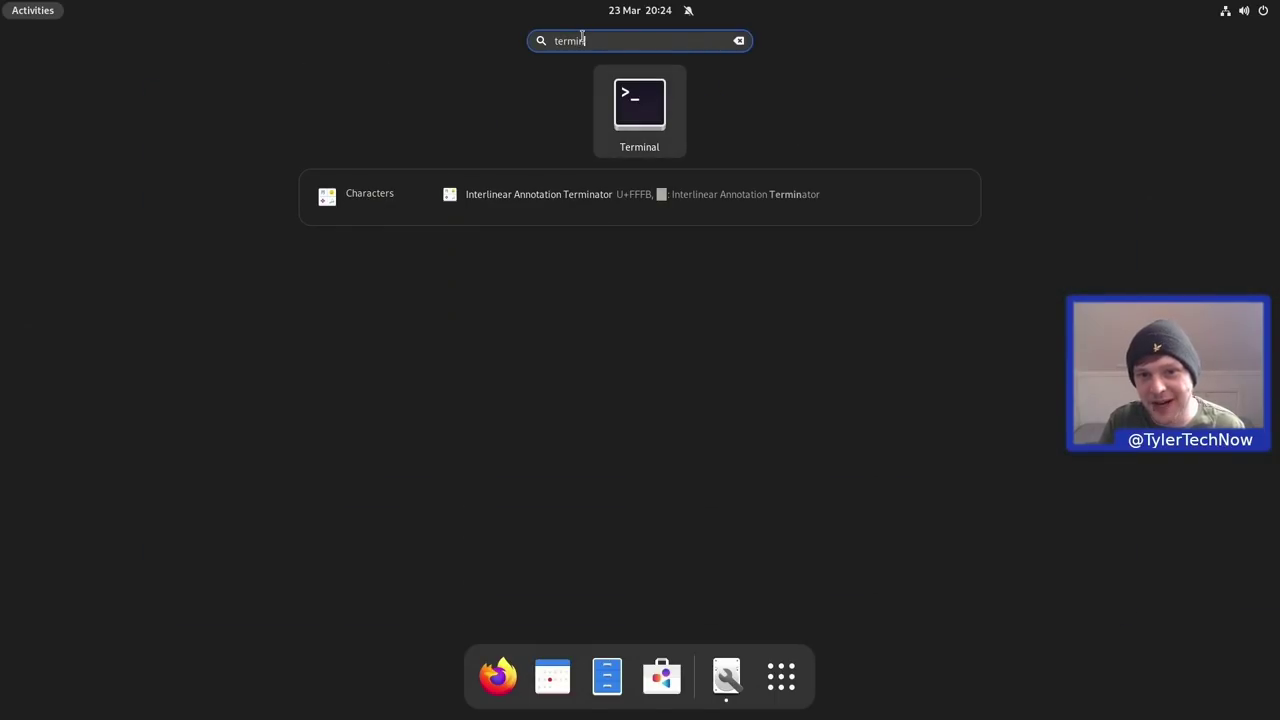
key("Return")
type("ls")
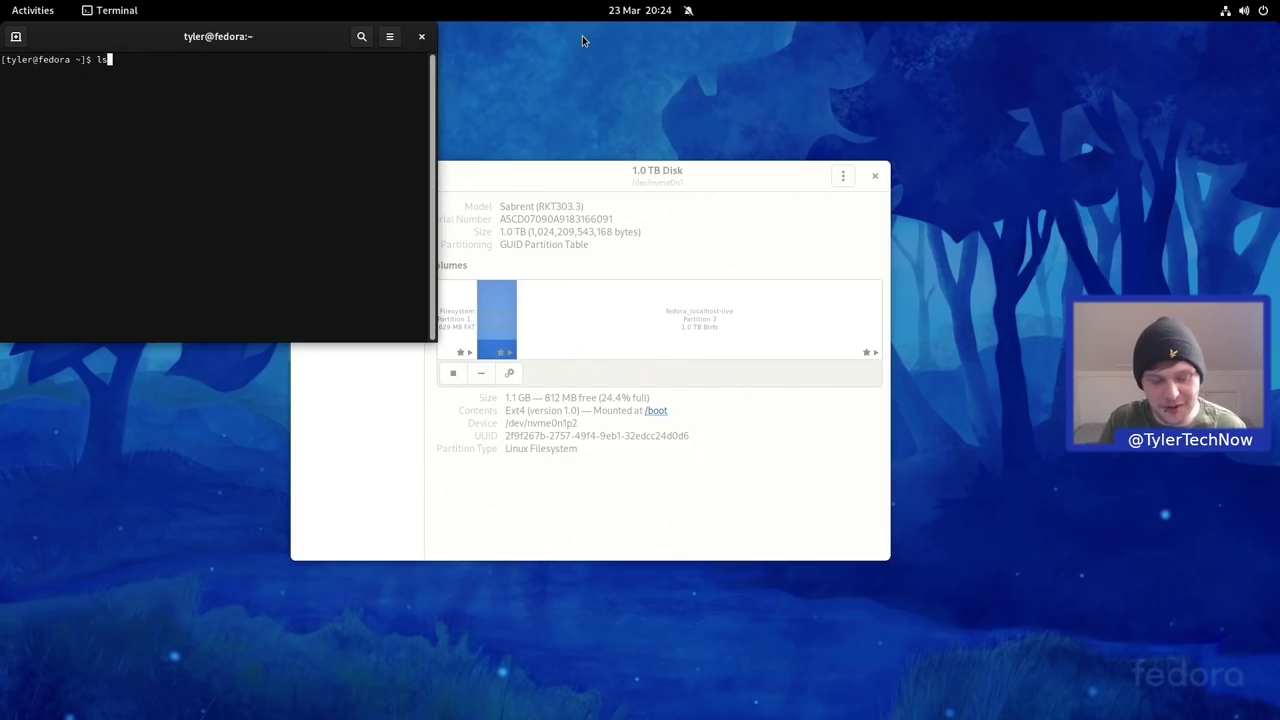
type("blk")
key("Return")
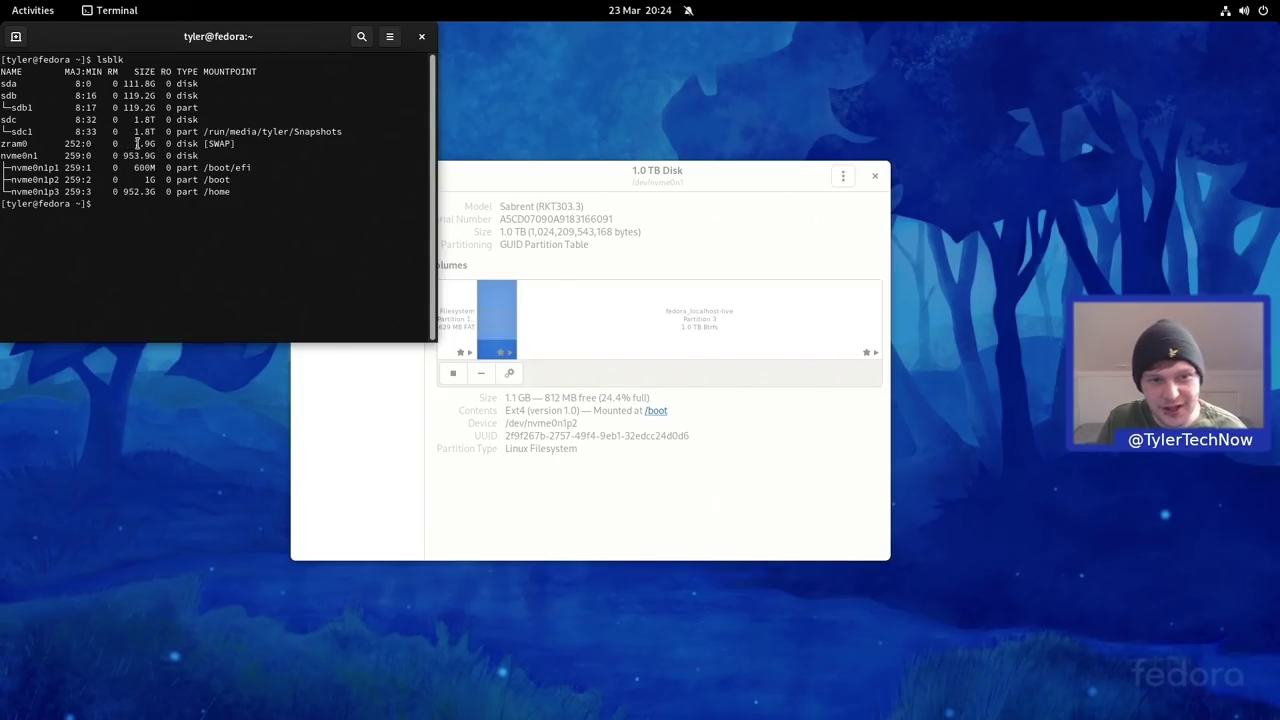
Select zram0 in the lsblk output, then close the Terminal and Disks windows
double_click(30, 143)
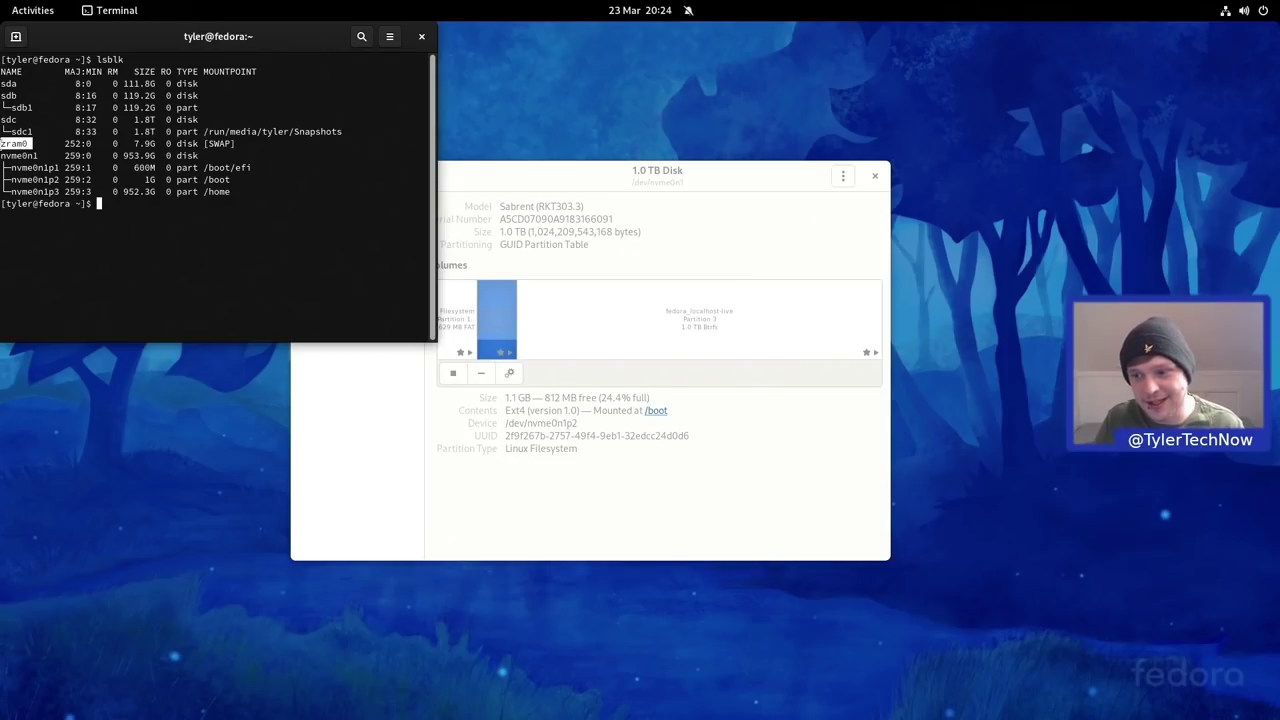
left_click(421, 36)
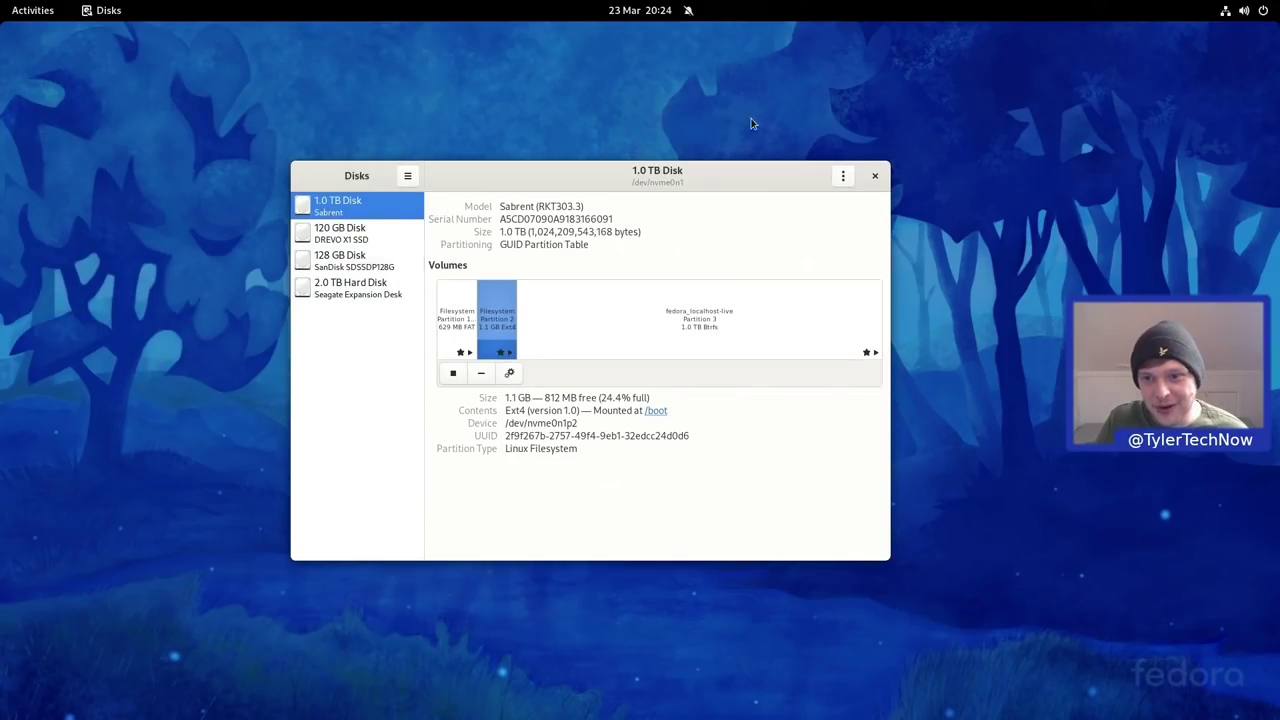
left_click(874, 176)
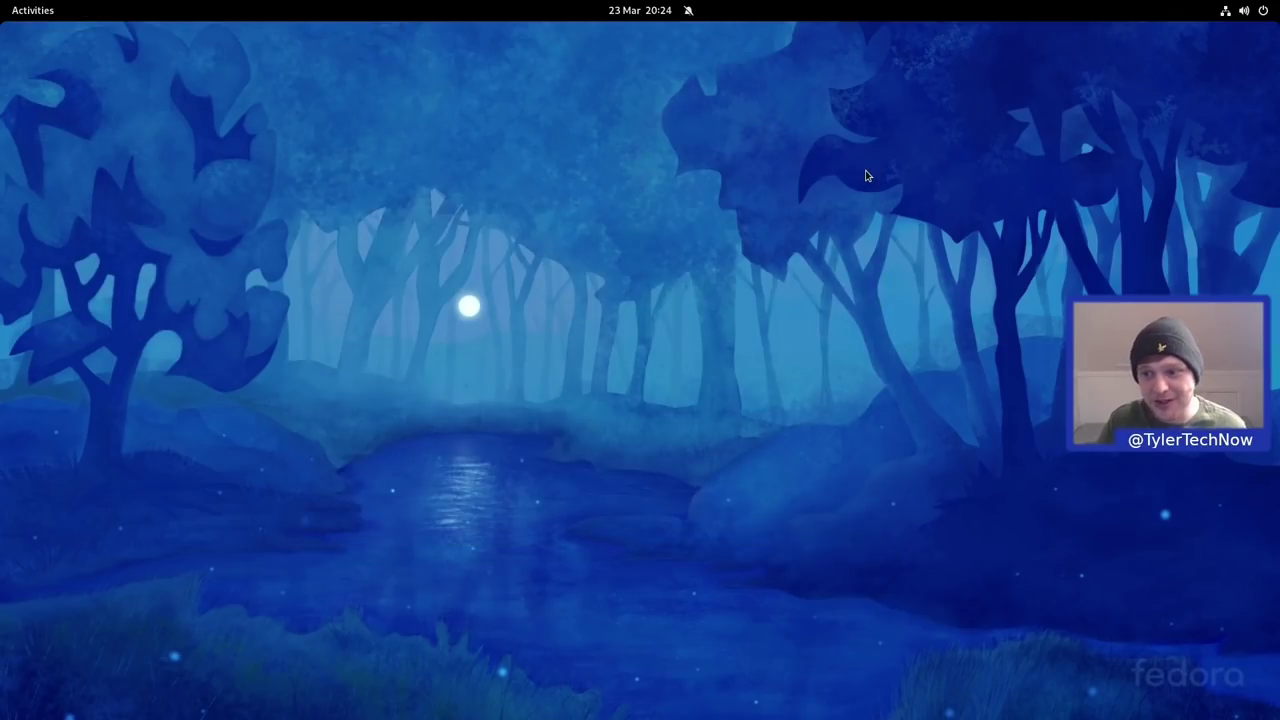
In the overview, search 'fire', clear the search, and scroll back and forth through the workspaces
key("super")
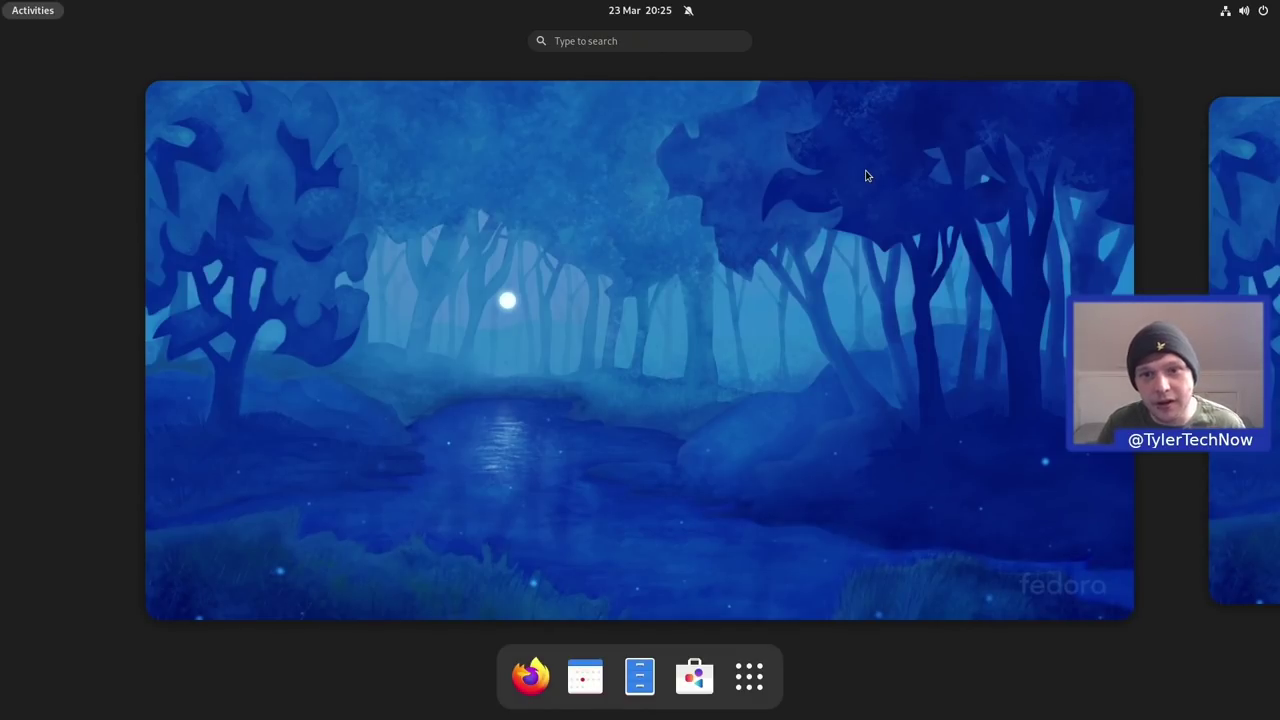
left_click(597, 41)
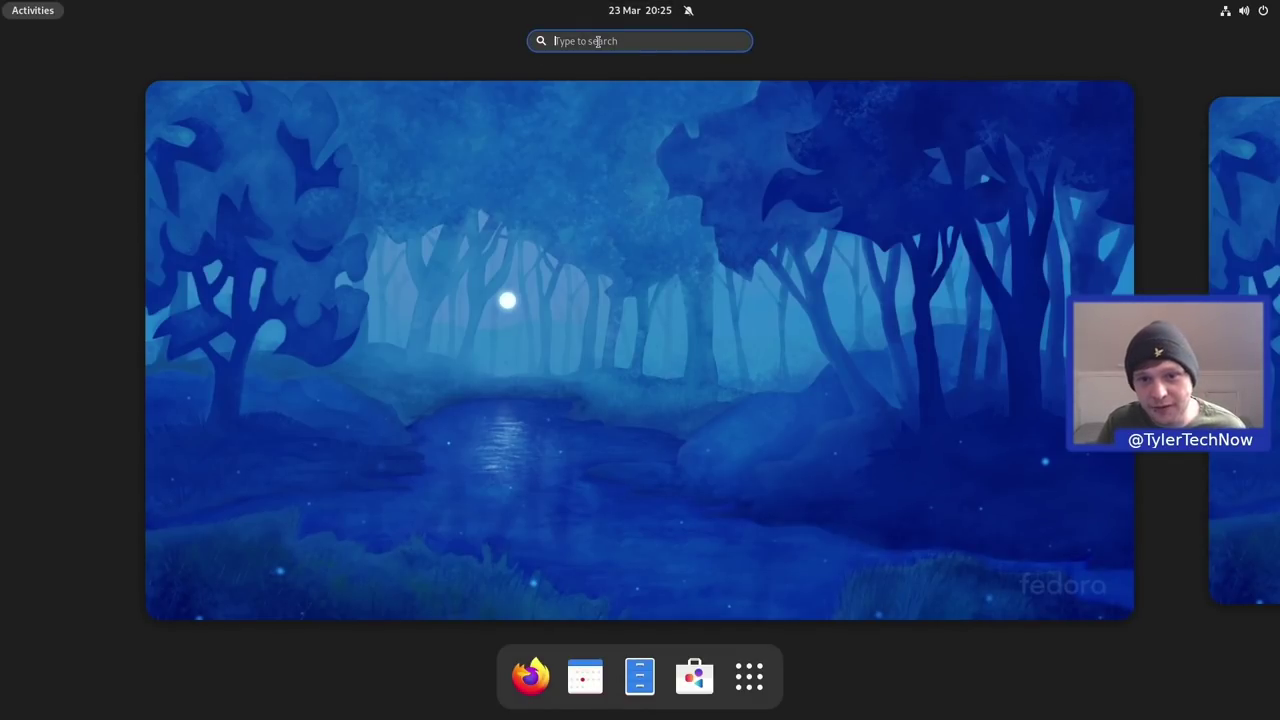
type("fire")
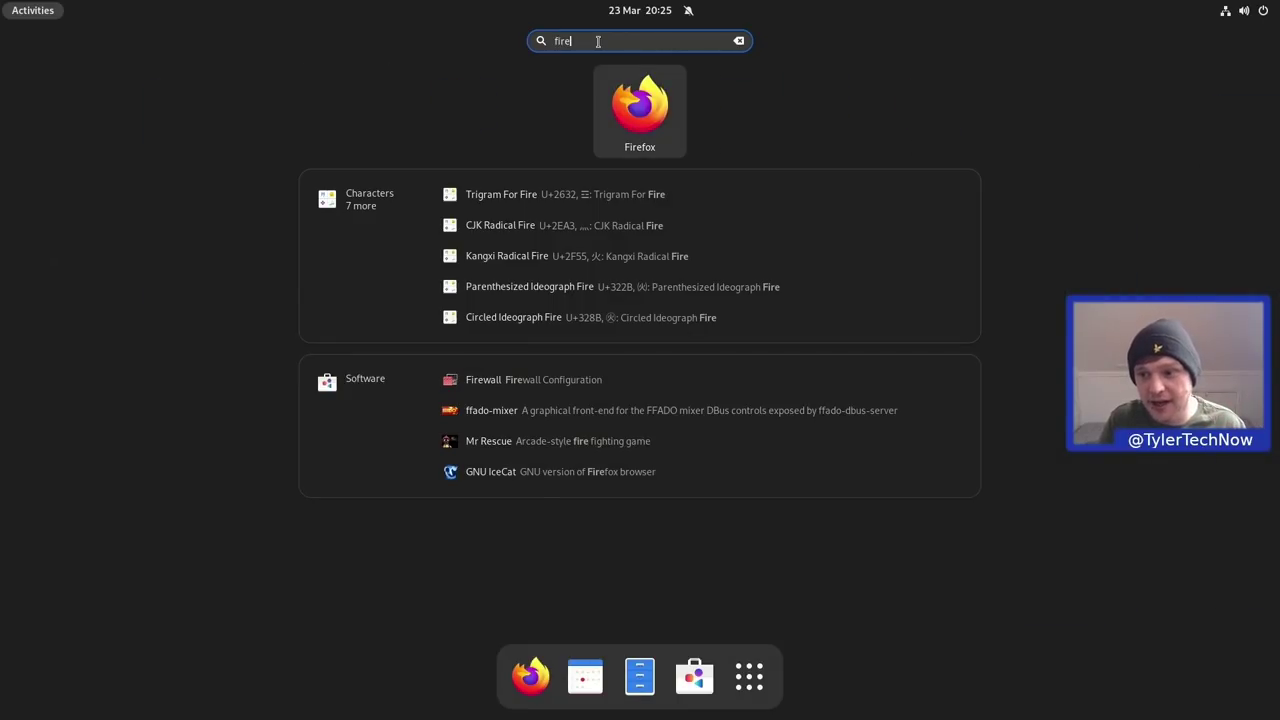
key("BackSpace")
key("BackSpace")
key("BackSpace")
key("BackSpace")
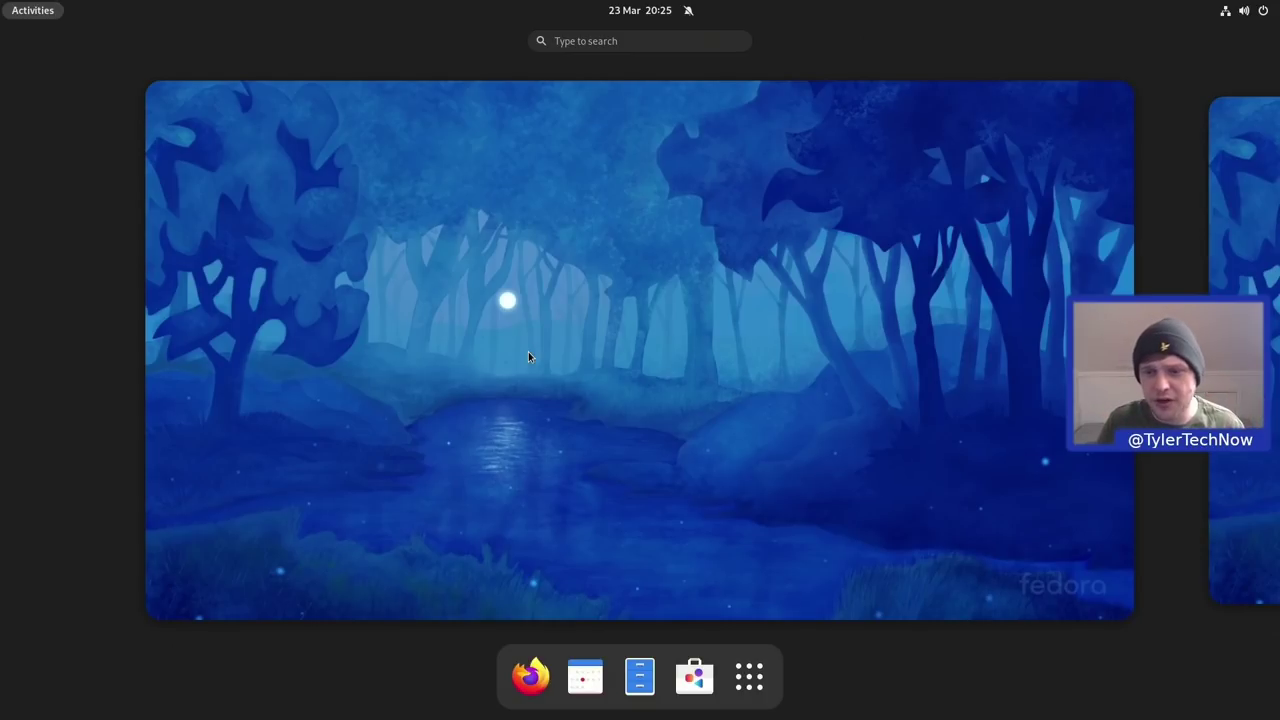
scroll(527, 350, "left", 2)
scroll(527, 350, "right", 3)
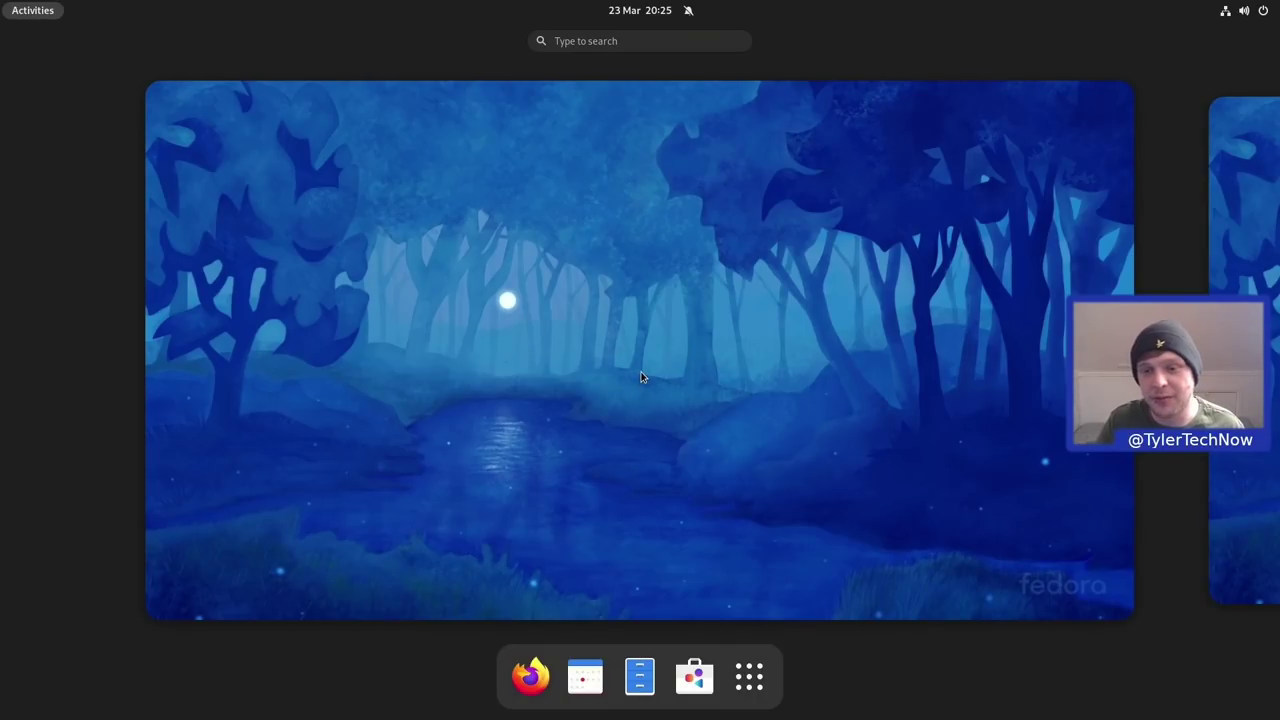
scroll(636, 349, "right", 1)
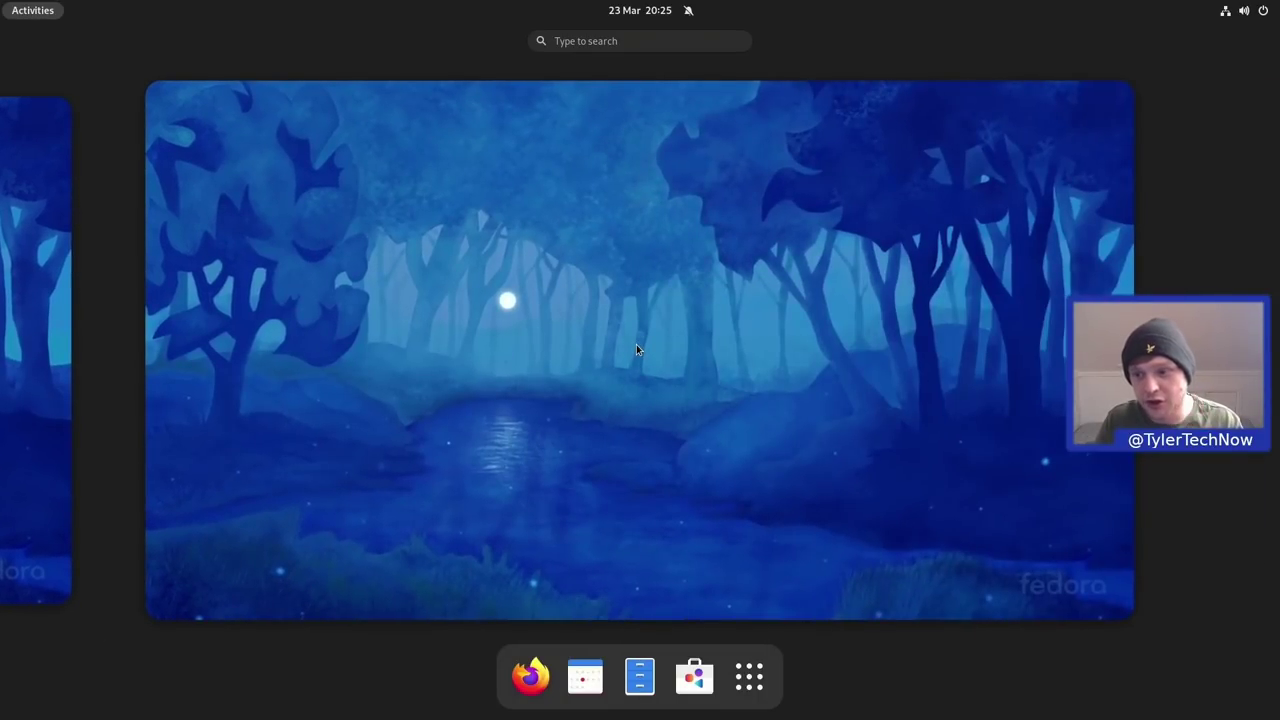
scroll(636, 349, "left", 1)
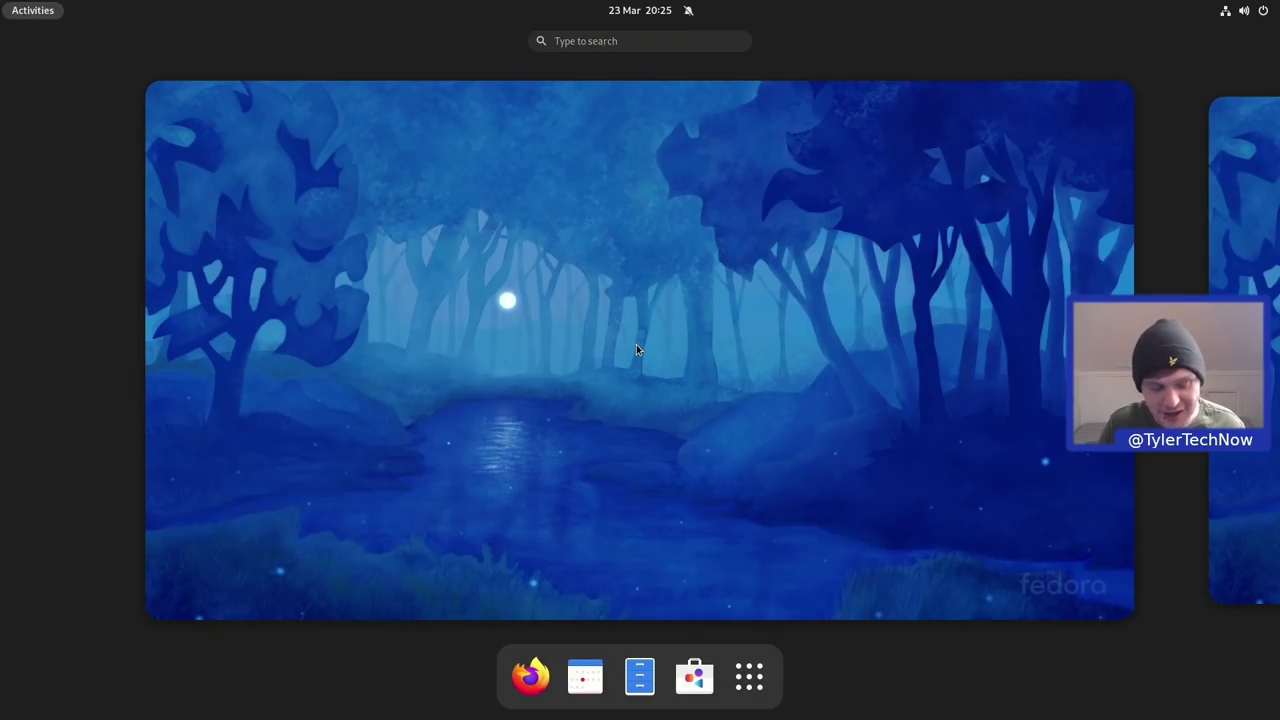
Launch Settings via 'settings' search and open Keyboard > Customise Shortcuts > Navigation
type("settings")
key("Return")
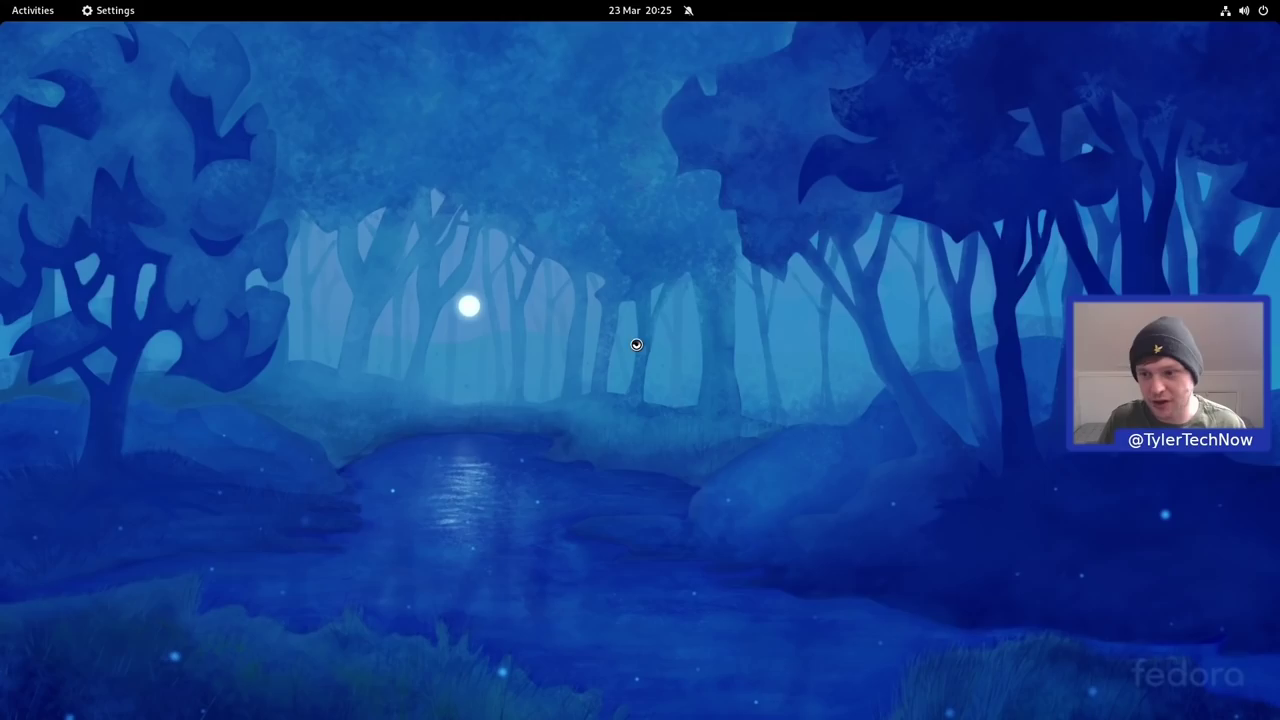
scroll(437, 454, "down", 5)
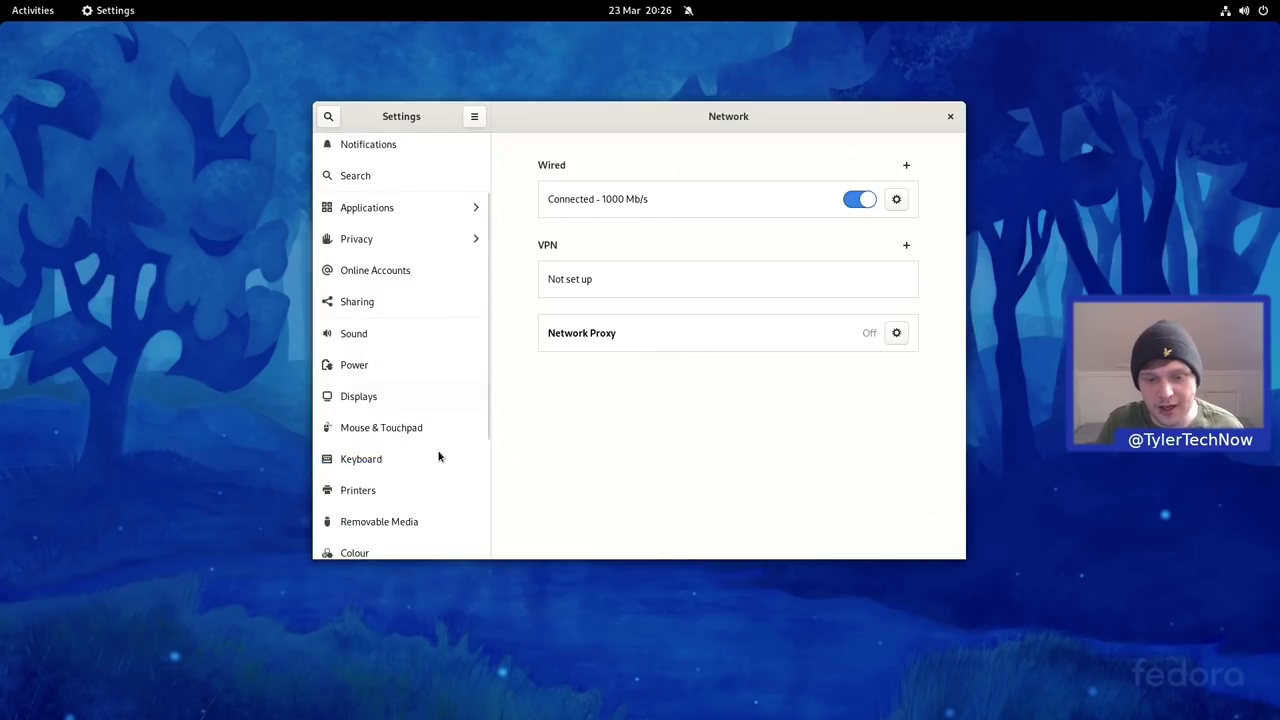
left_click(380, 360)
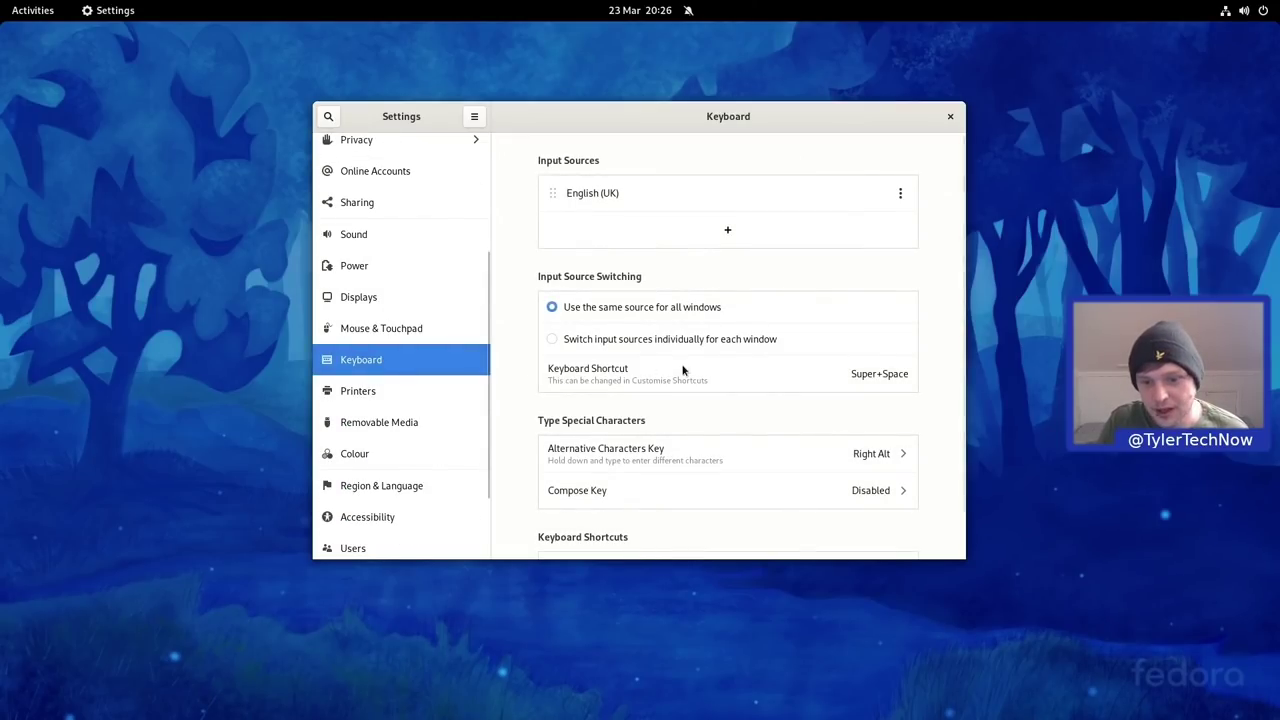
scroll(678, 370, "down", 2)
left_click(644, 518)
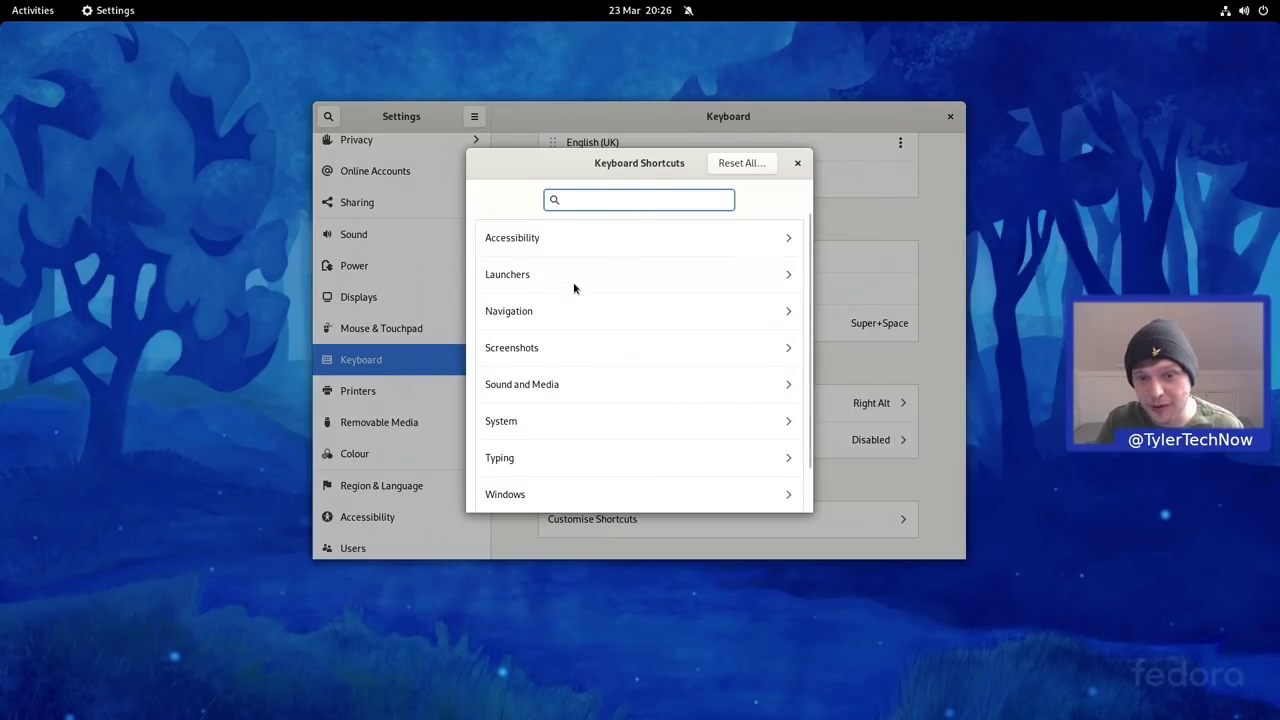
left_click(518, 311)
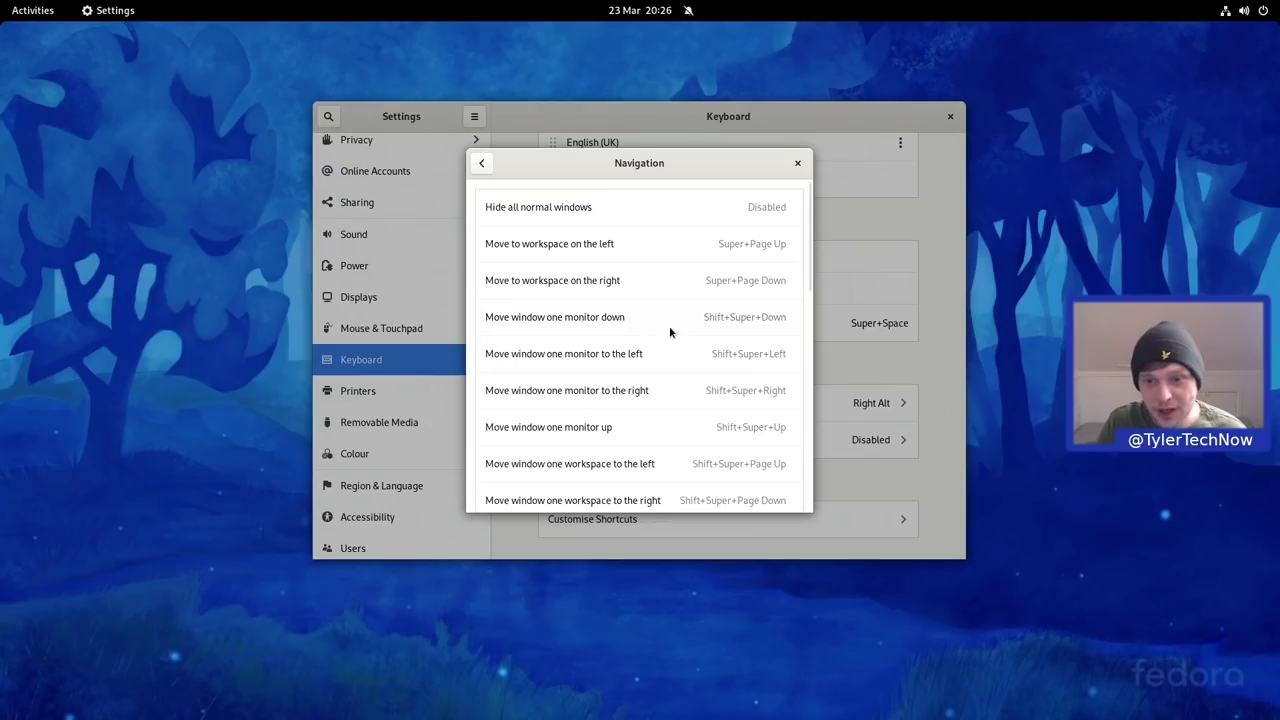
Rebind switching to the workspace on the left and right to Ctrl+Left and Ctrl+Right
left_click(591, 249)
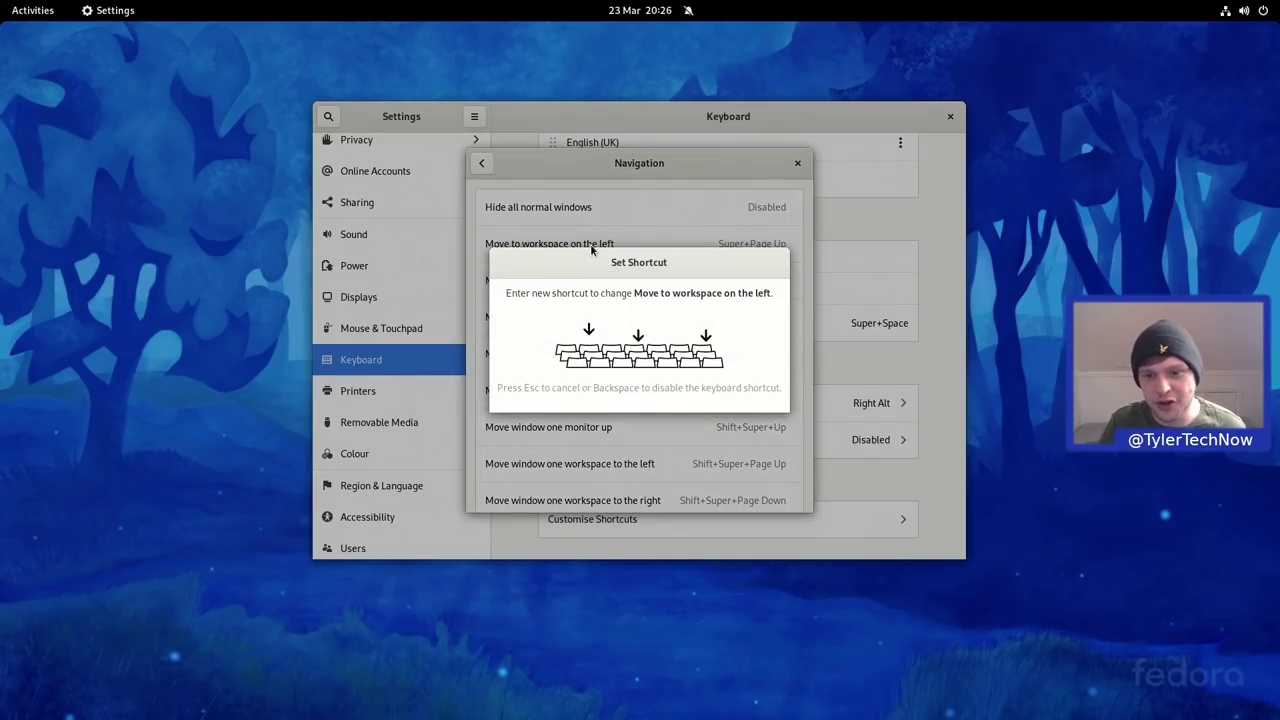
key("ctrl+Left")
key("Return")
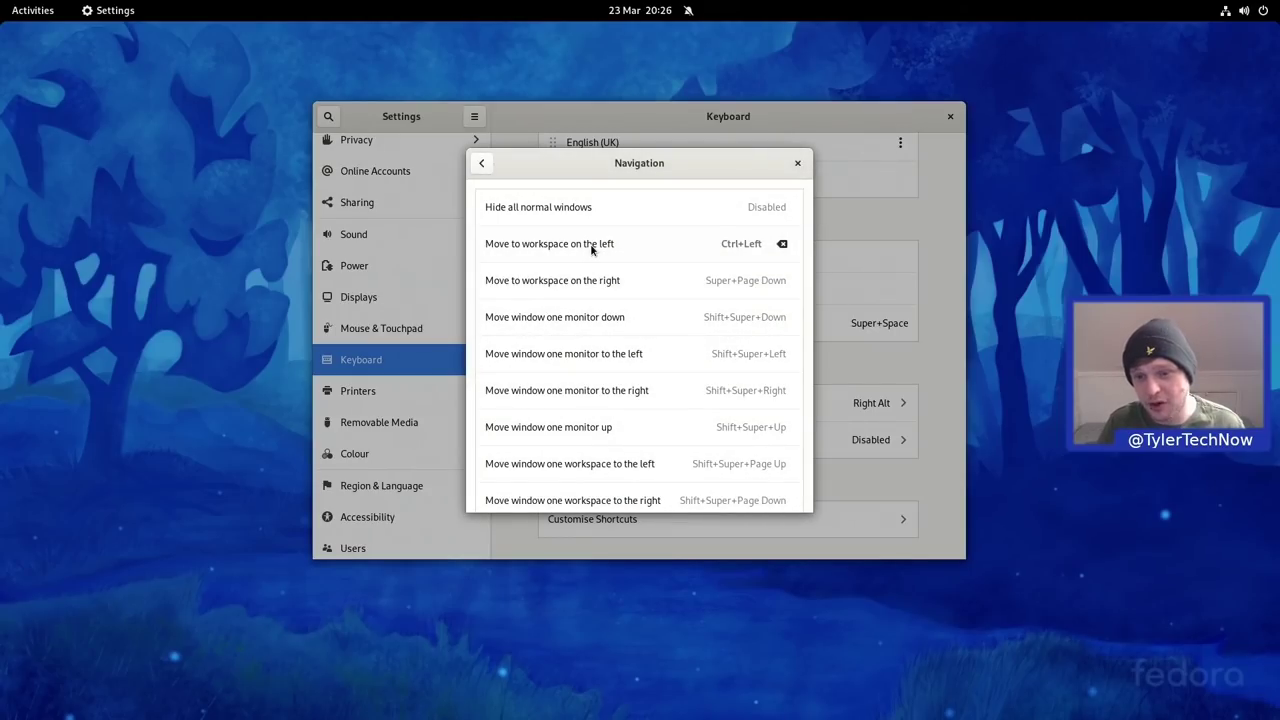
left_click(680, 288)
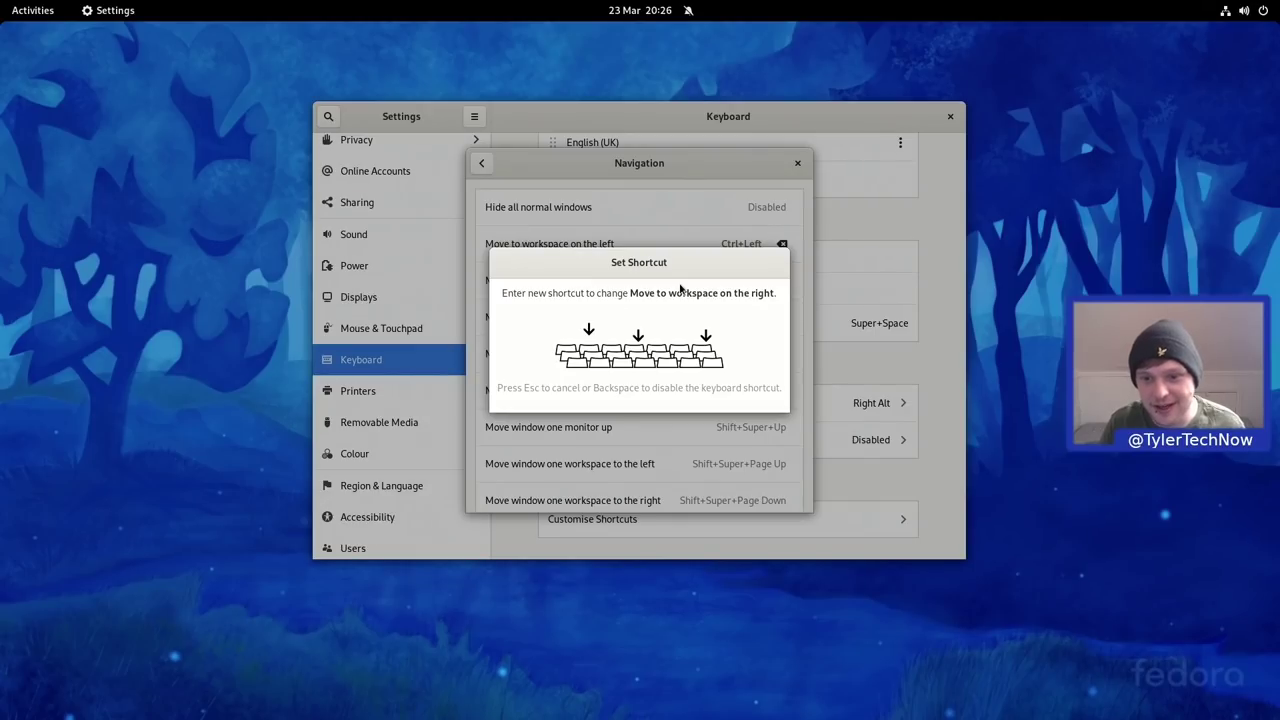
key("ctrl+Right")
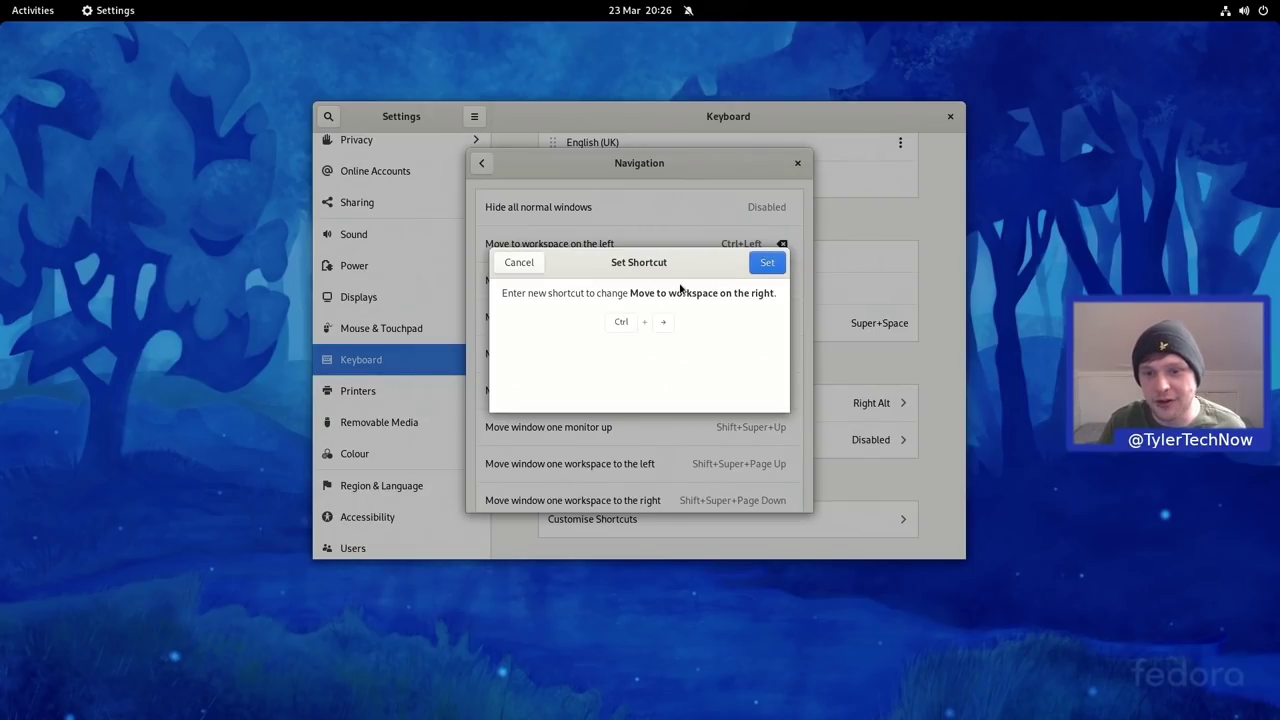
left_click(767, 263)
Rebind moving a window one workspace left/right to Ctrl+Alt+Left/Right, then return to the categories
scroll(714, 332, "down", 2)
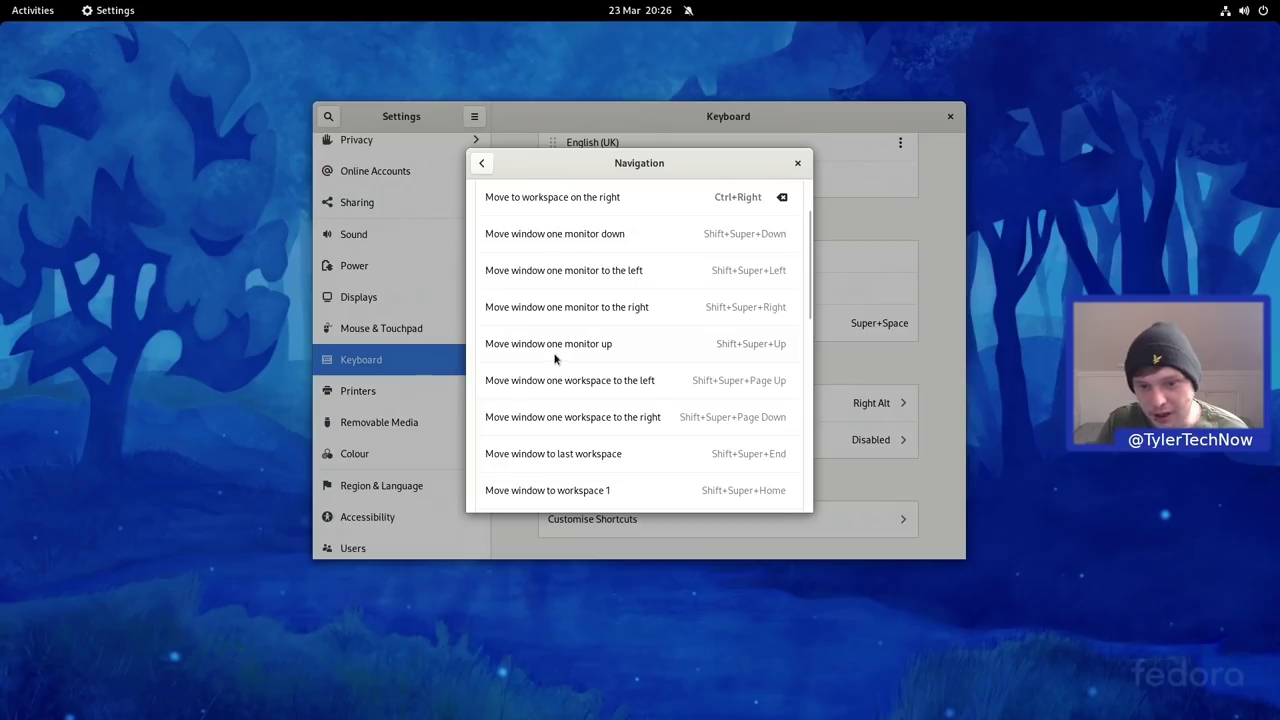
left_click(651, 380)
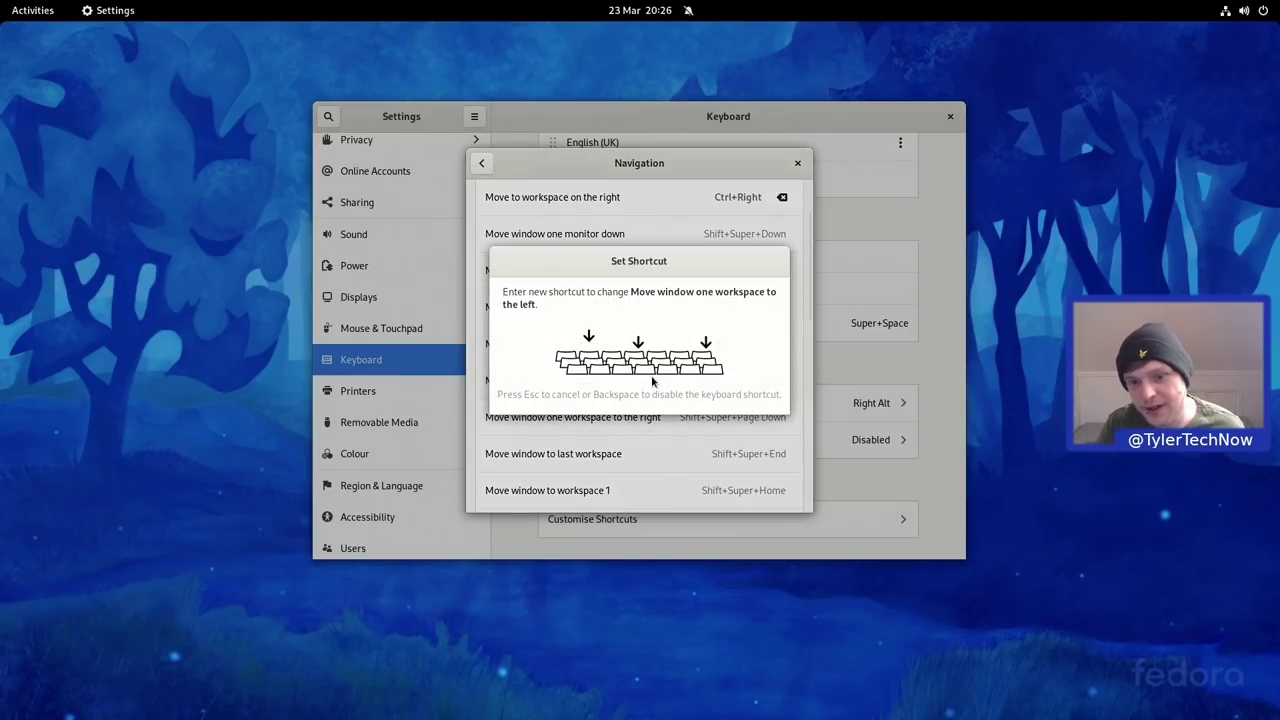
key("ctrl+alt+Left")
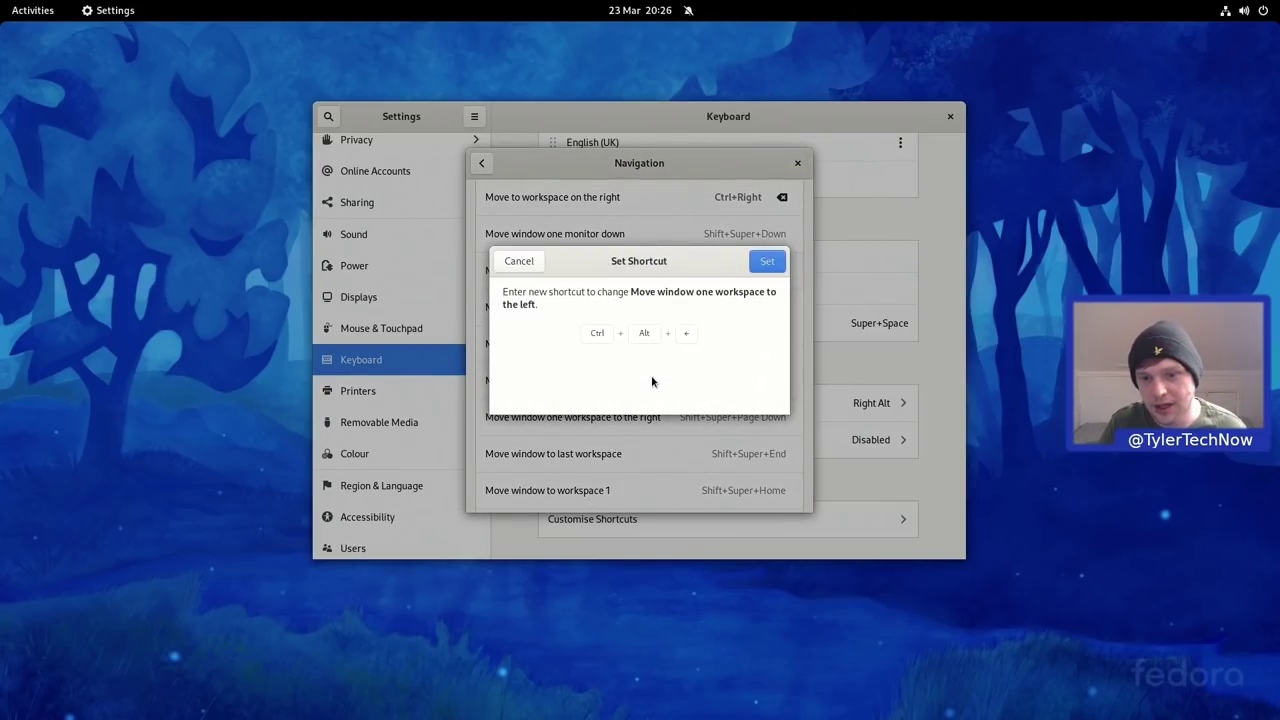
left_click(764, 268)
left_click(759, 419)
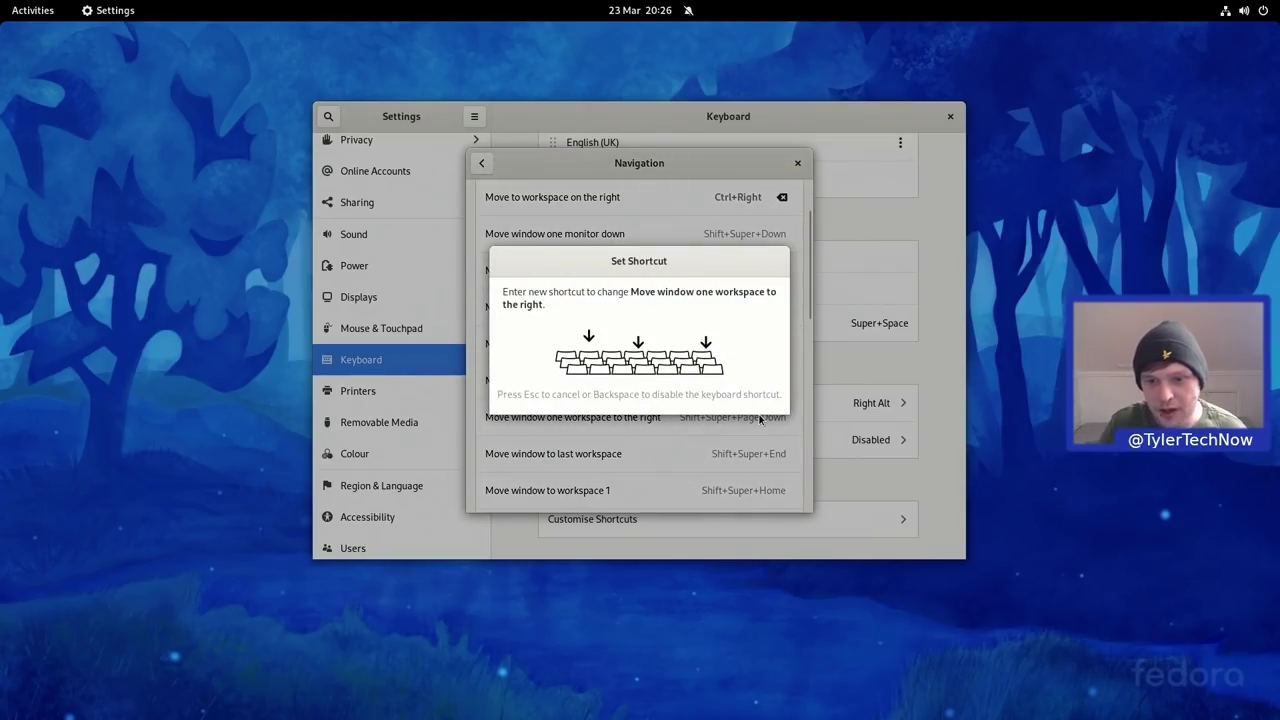
key("ctrl+alt+Right")
left_click(768, 261)
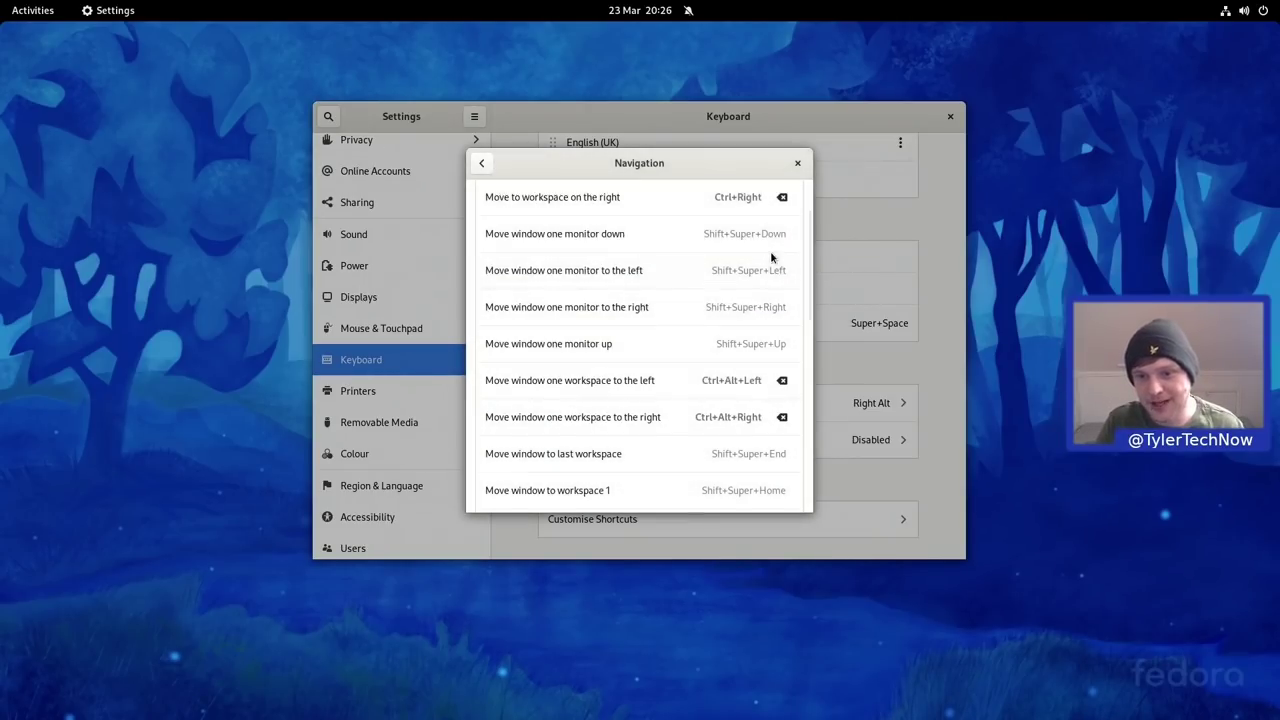
left_click(484, 167)
Start a new custom shortcut named gnome-terminal with the command gnome-terminal
scroll(566, 363, "down", 1)
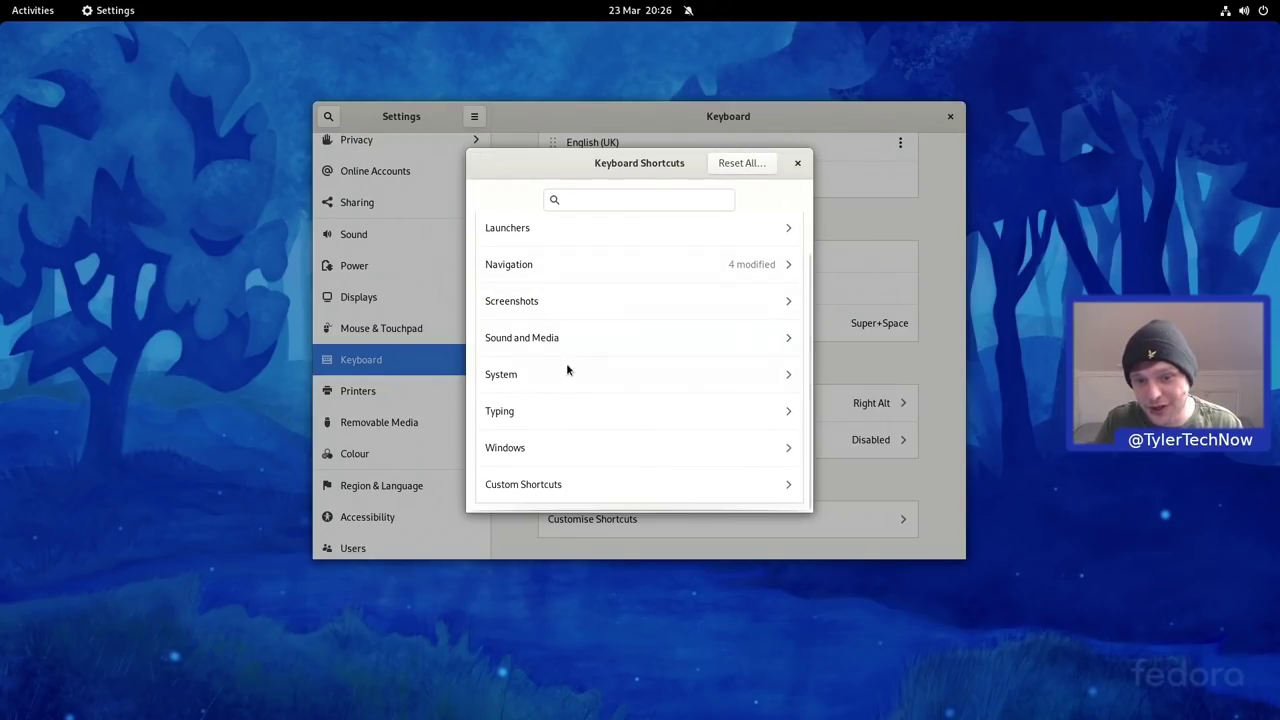
left_click(549, 485)
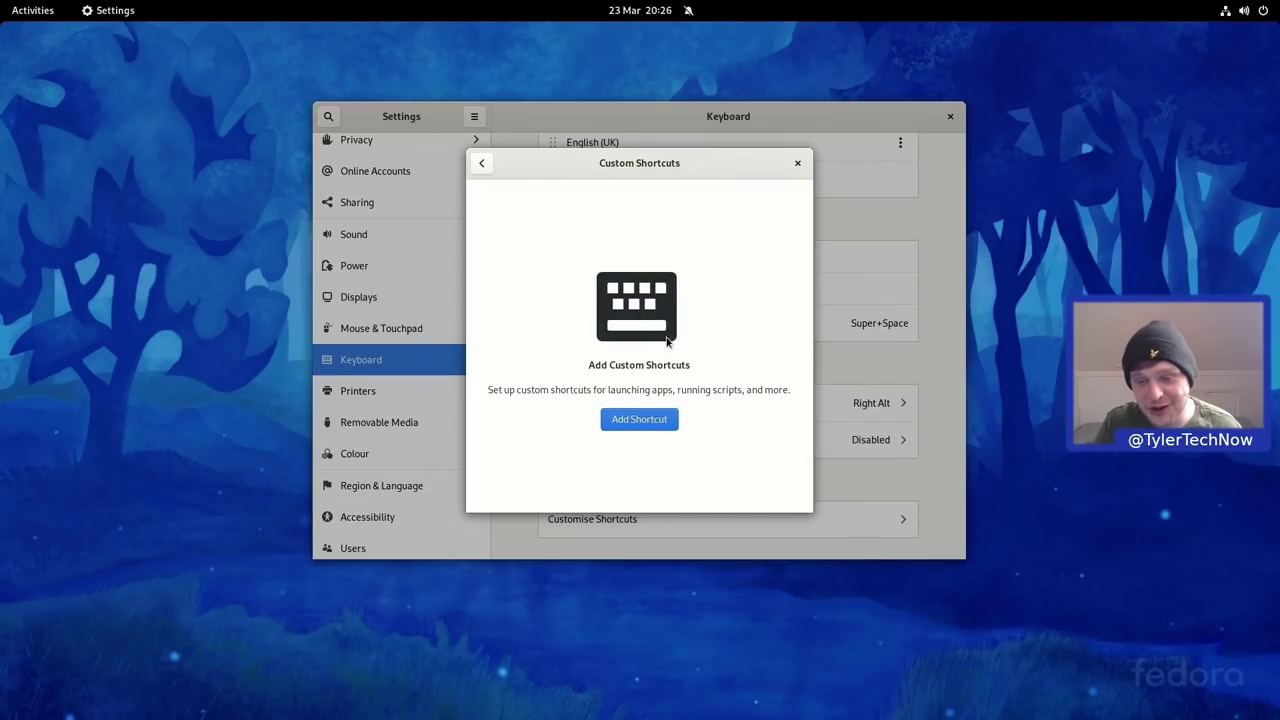
left_click(629, 419)
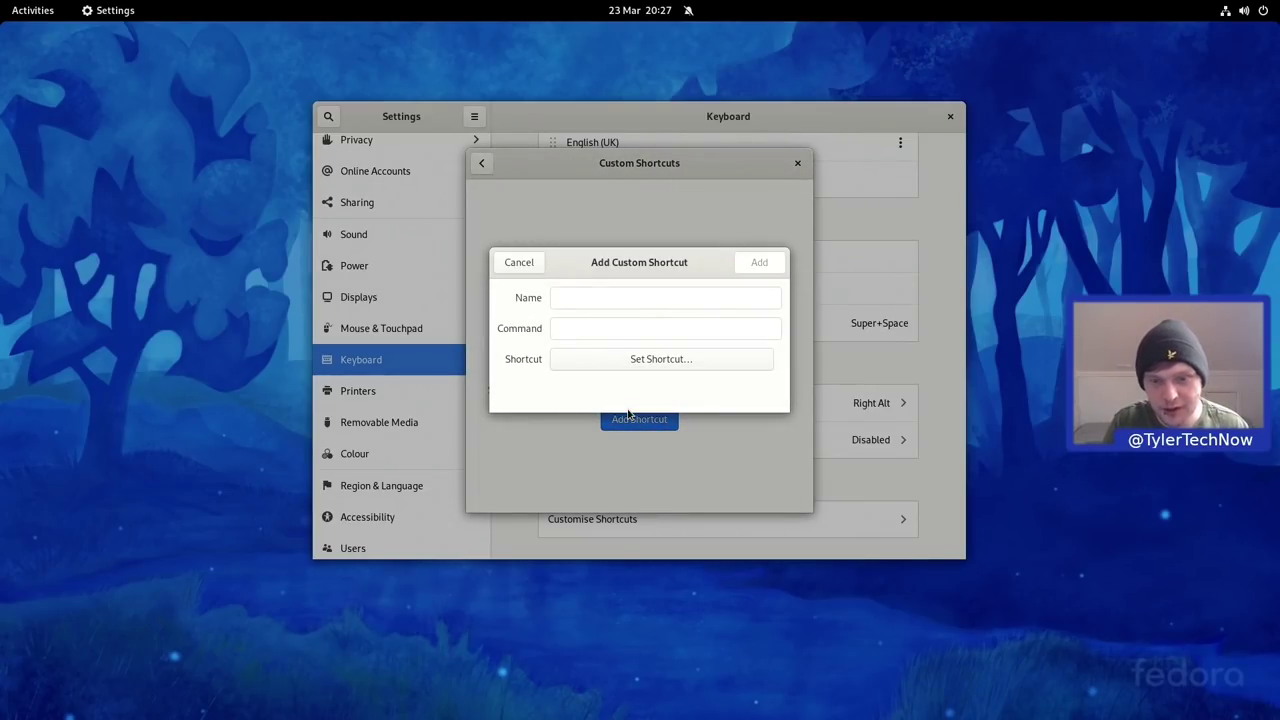
left_click(648, 299)
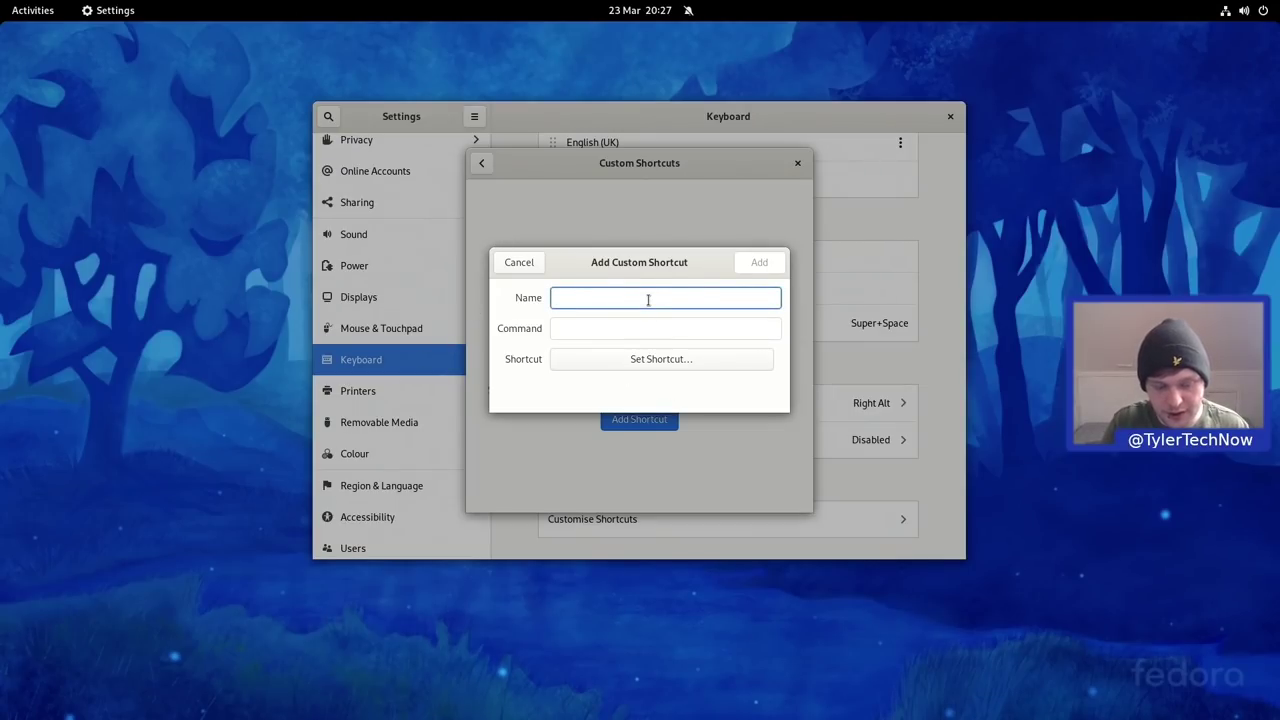
type("gnome-terminal")
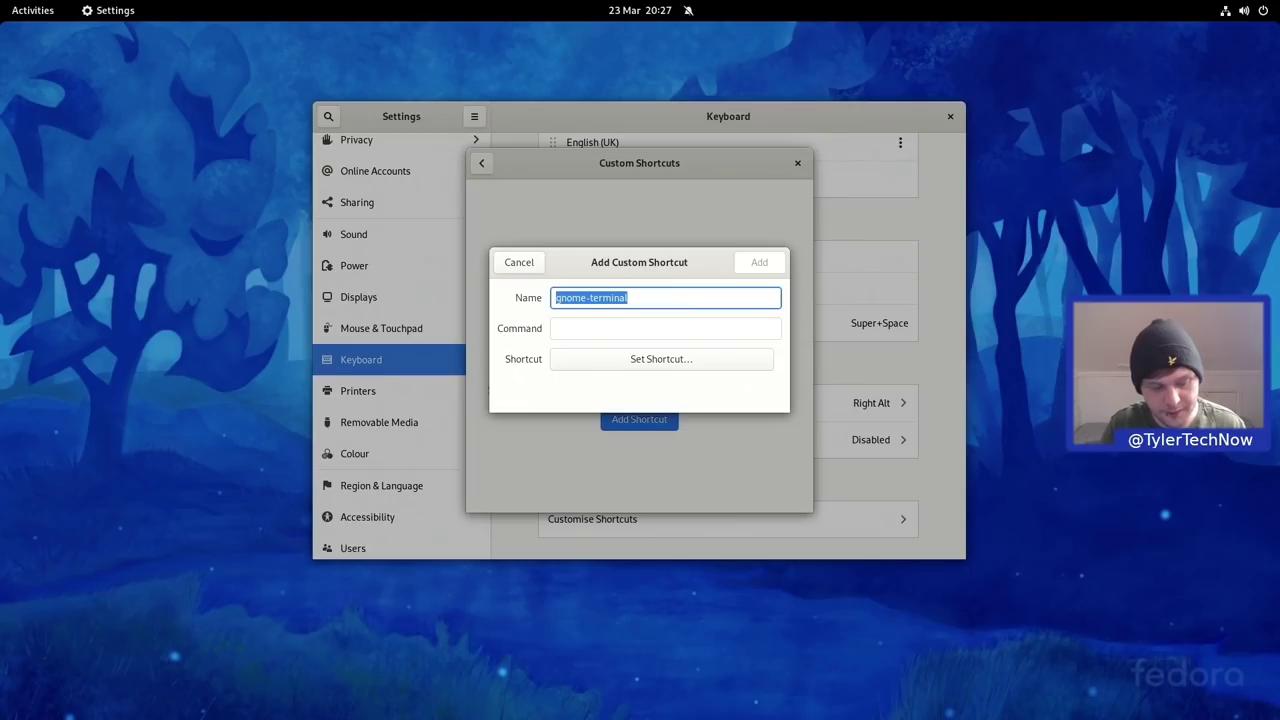
key("Tab")
type("gnome-terminal")
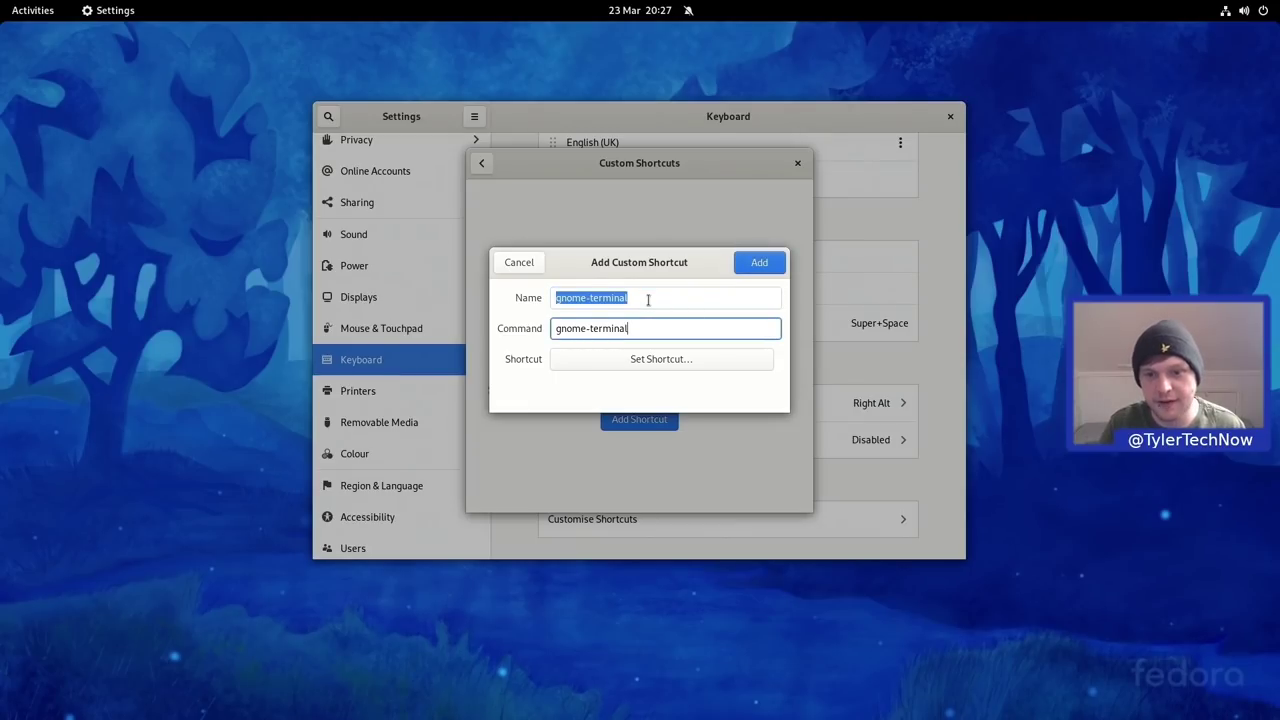
Bind the shortcut to Ctrl+Alt+T, add it, and test that Ctrl+Alt+T opens Terminal
left_click(678, 368)
key("ctrl+alt+t")
key("Return")
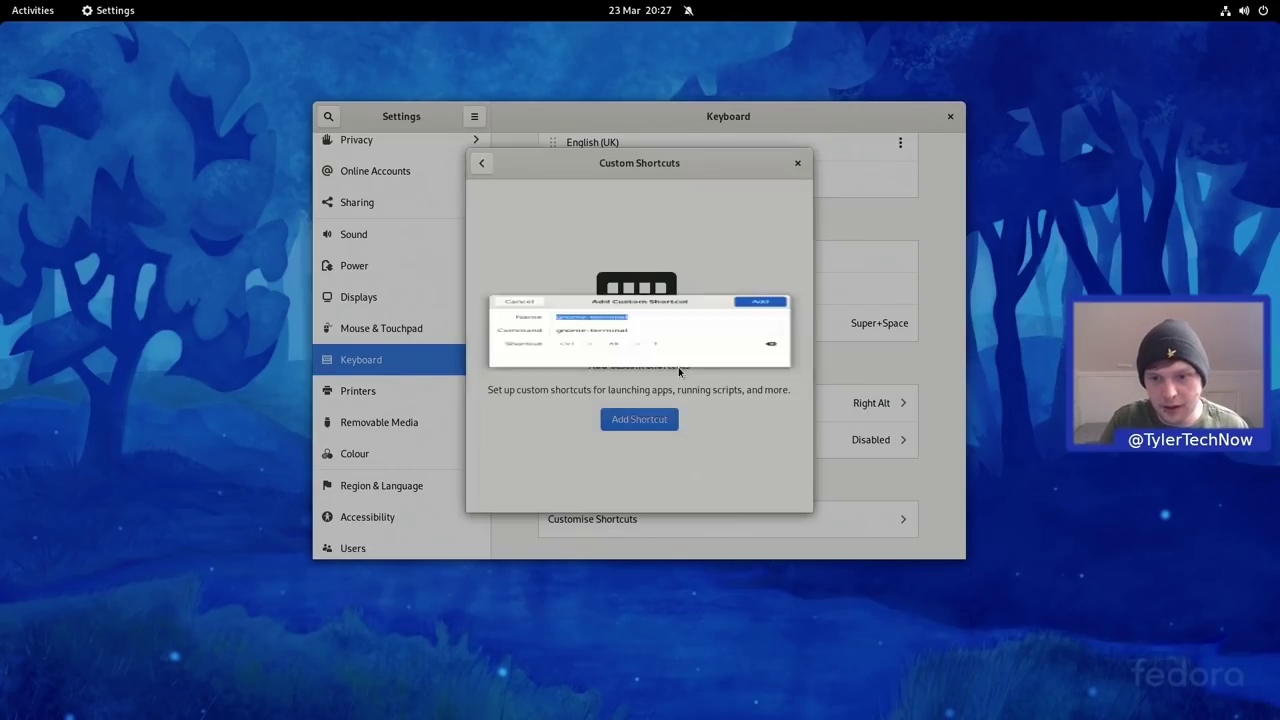
key("ctrl+alt+t")
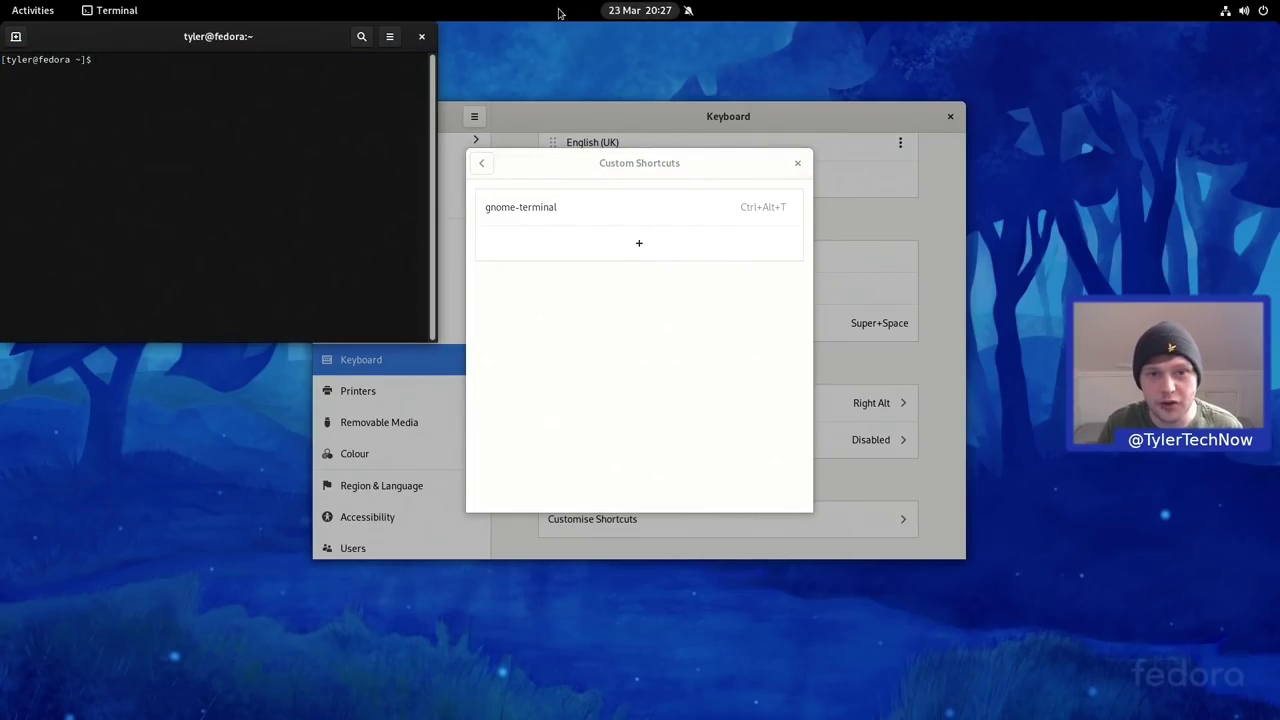
Close the test Terminal and drag the Settings window onto the next workspace in the overview
left_click(422, 37)
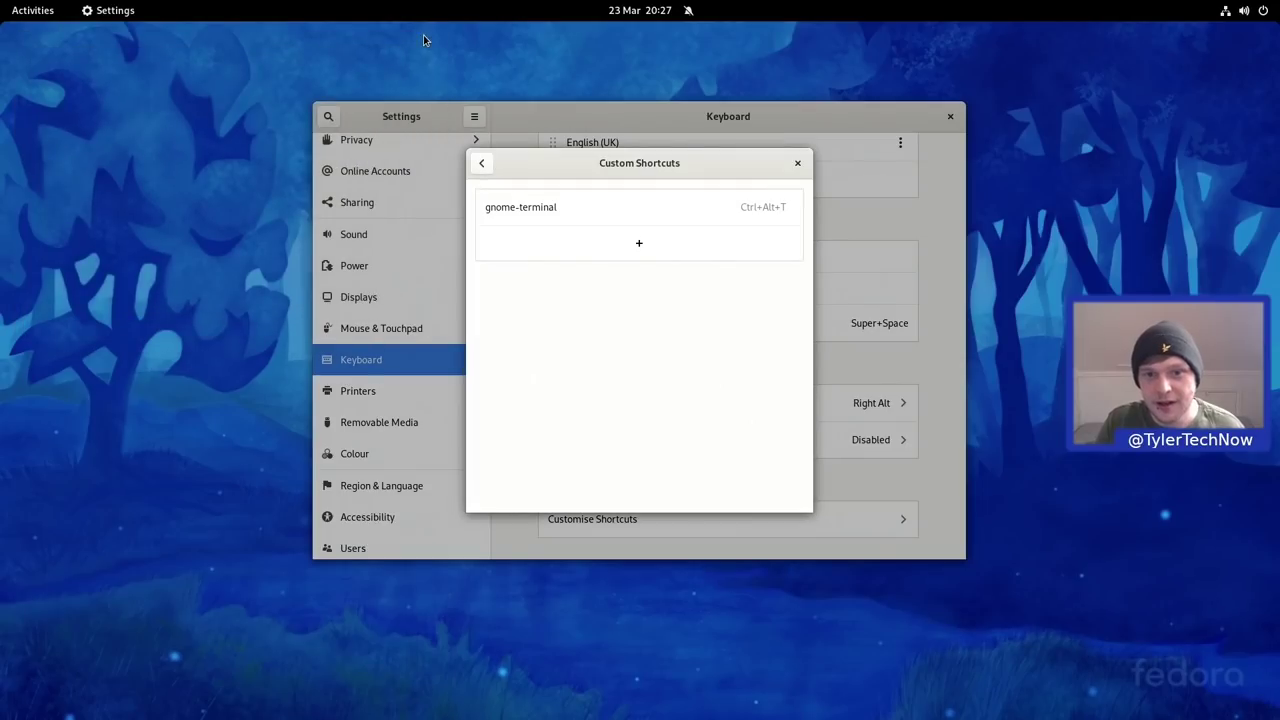
key("super")
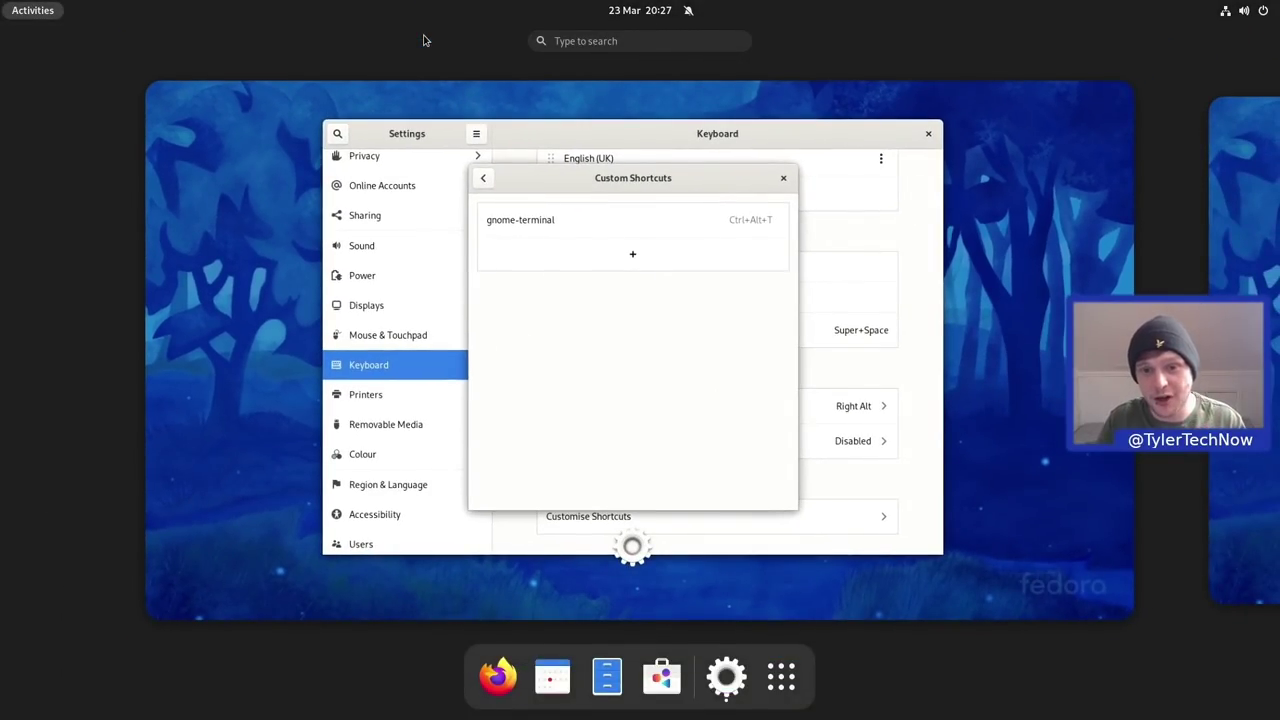
left_click_drag(503, 171, 1272, 207)
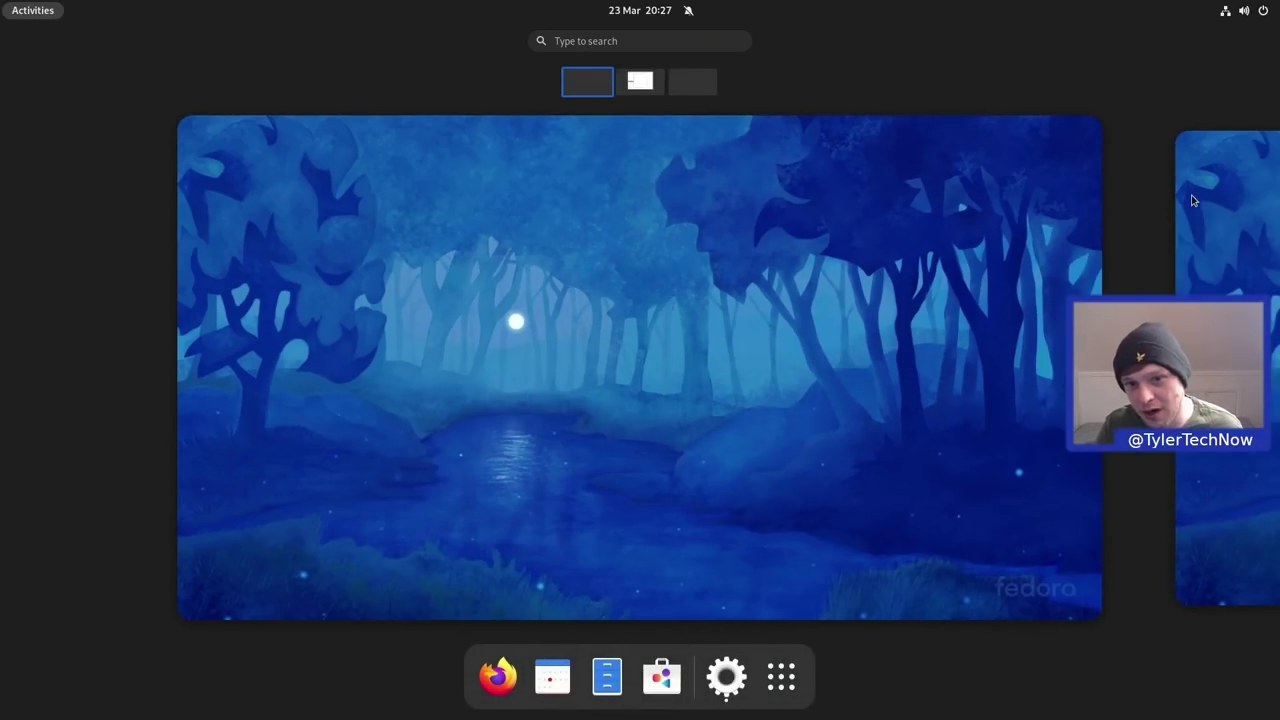
scroll(800, 320, "down", 1)
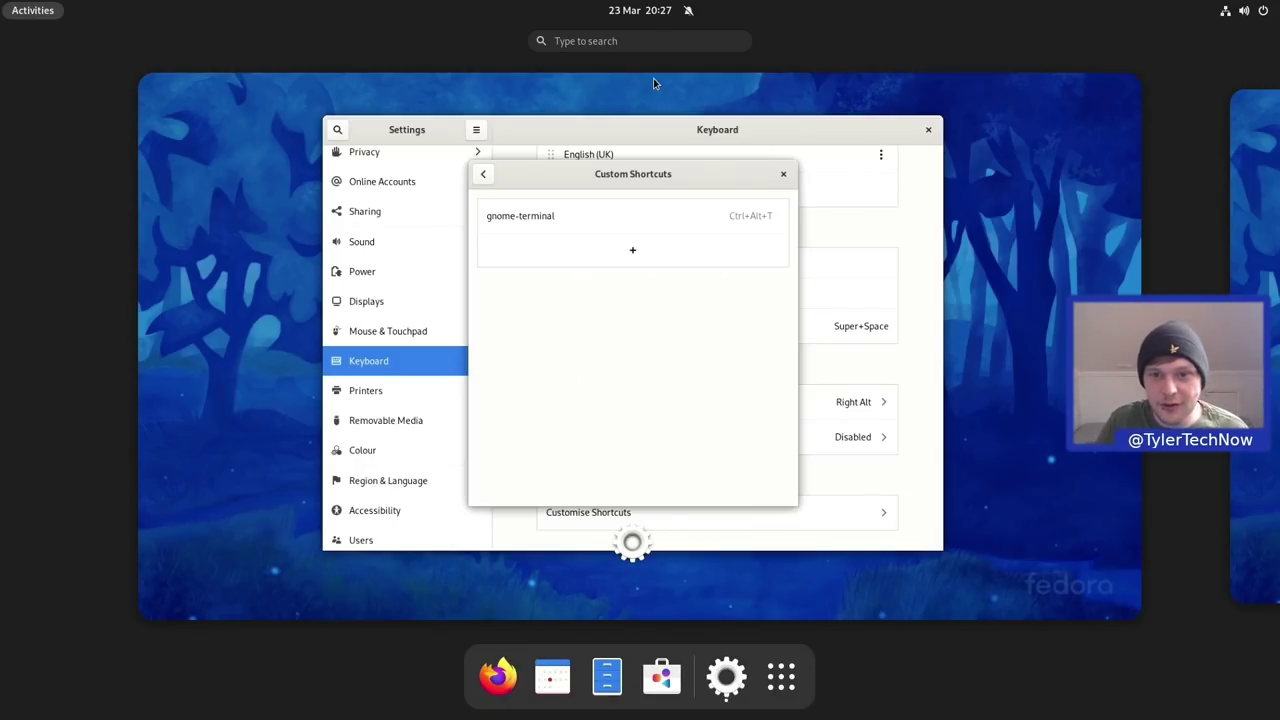
Launch Files, move its window to another workspace, and return to the Settings window
left_click(606, 672)
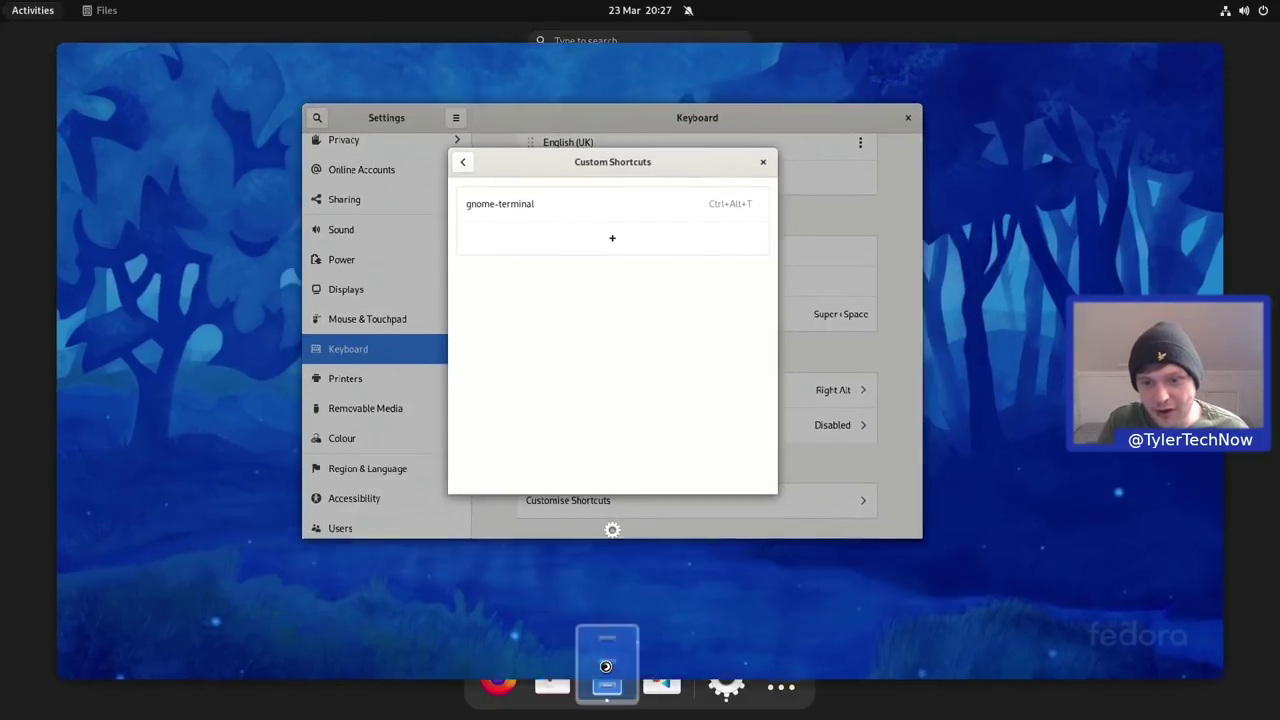
key("super")
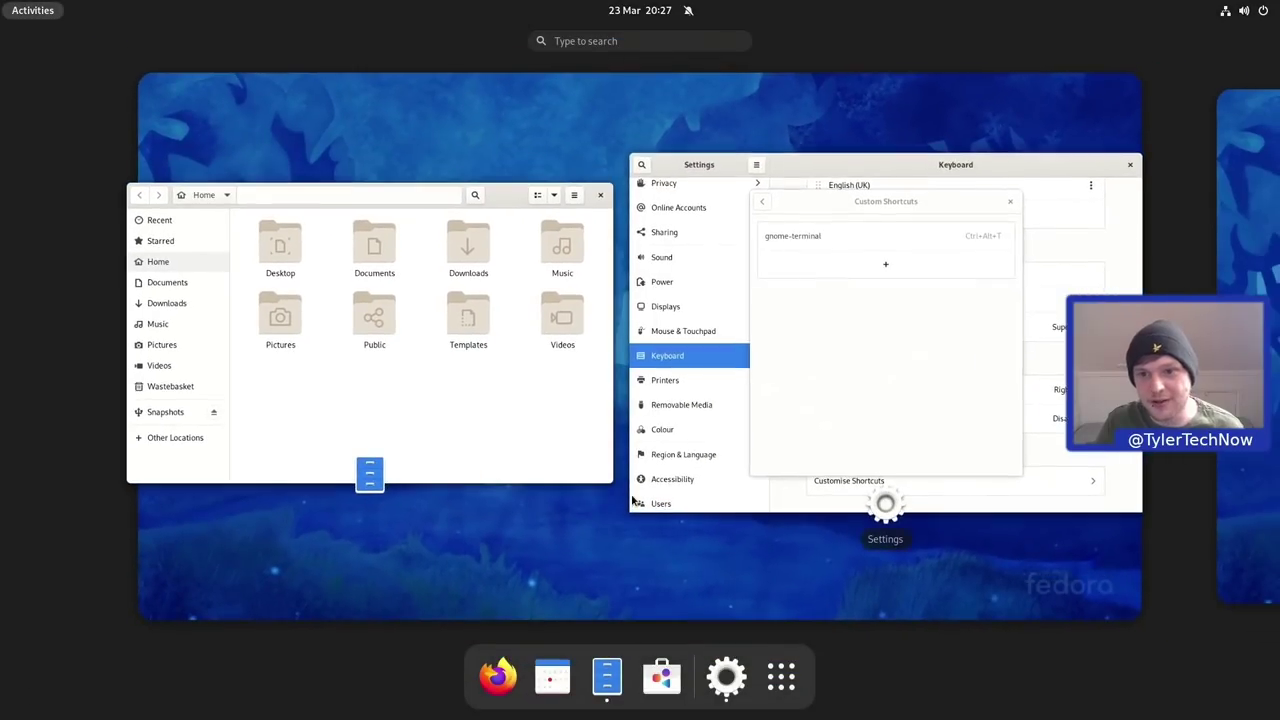
left_click_drag(598, 266, 1225, 250)
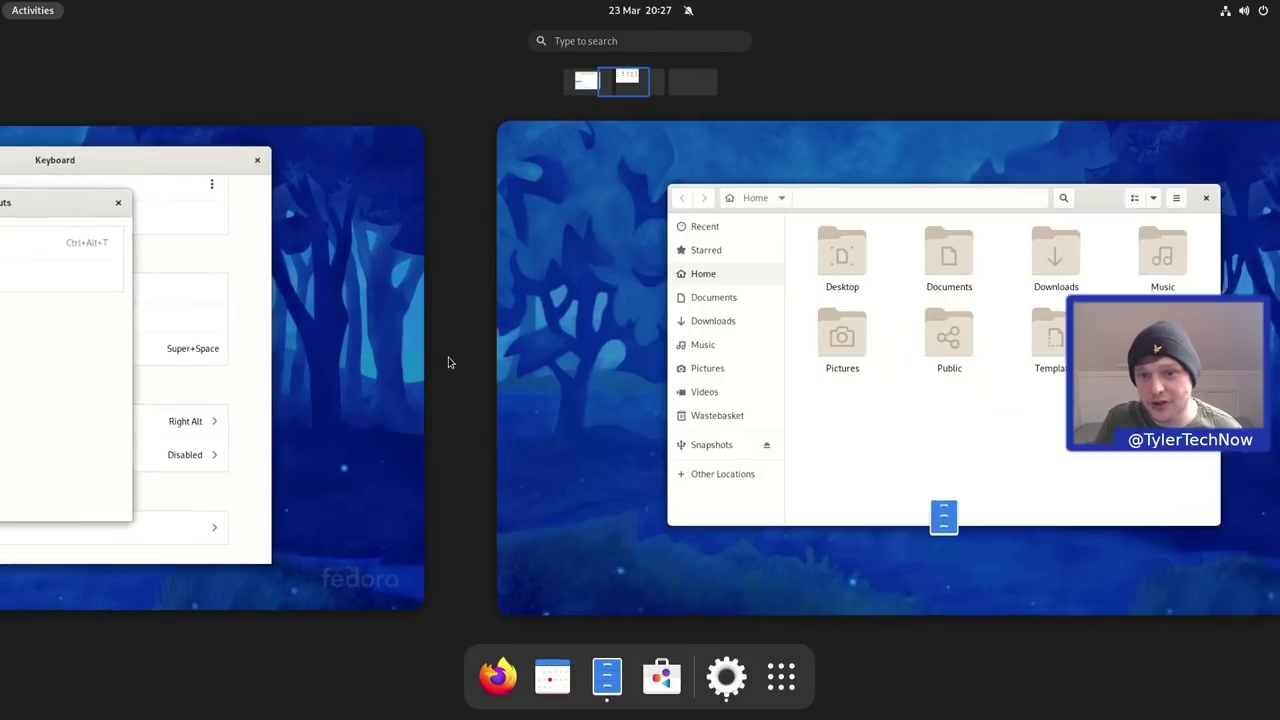
scroll(448, 362, "down", 1)
scroll(448, 362, "up", 1)
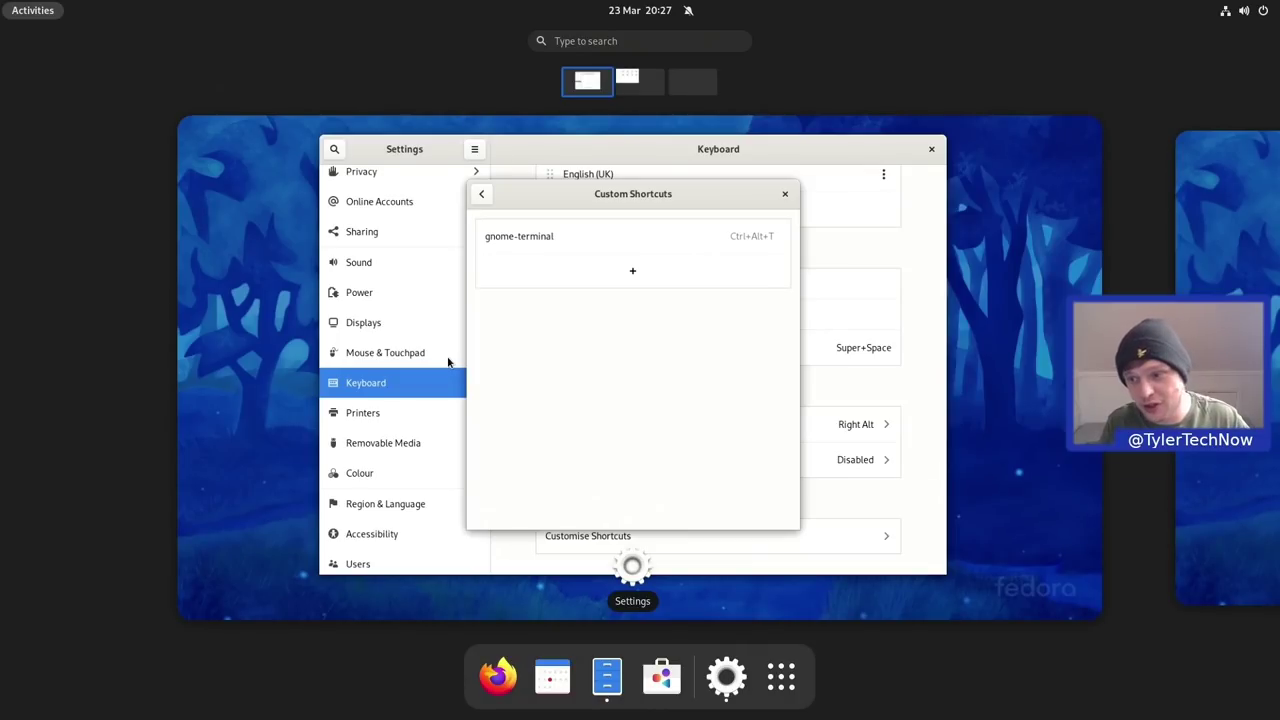
scroll(448, 362, "down", 1)
scroll(448, 362, "up", 1)
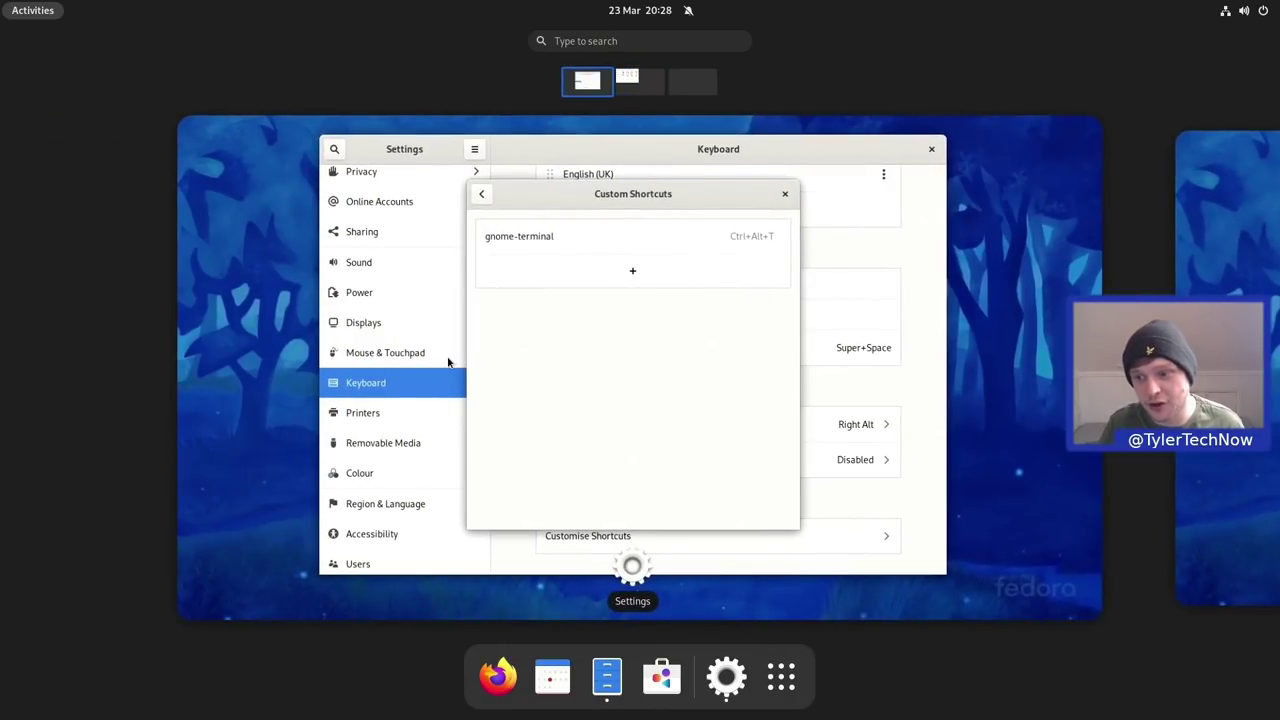
left_click(448, 362)
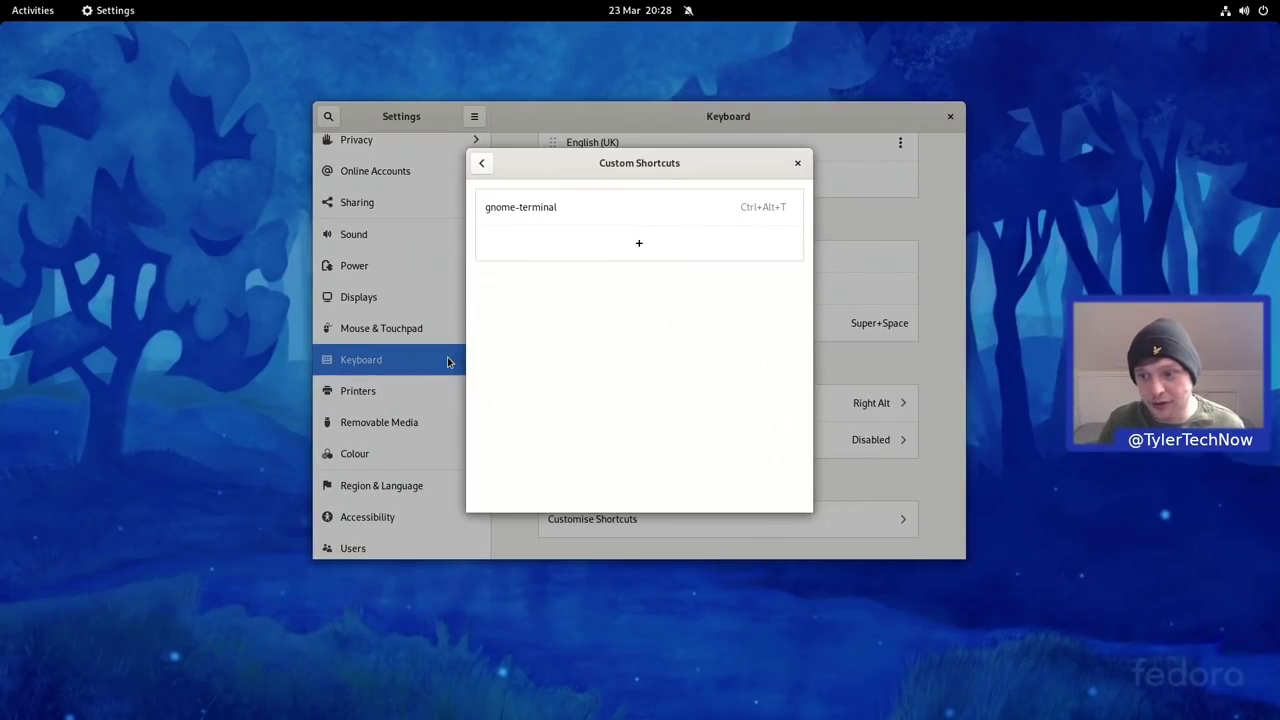
Alternate between the Files and Settings workspaces with Super+Page Down/Up, then open Activities
key("super+Page_Down")
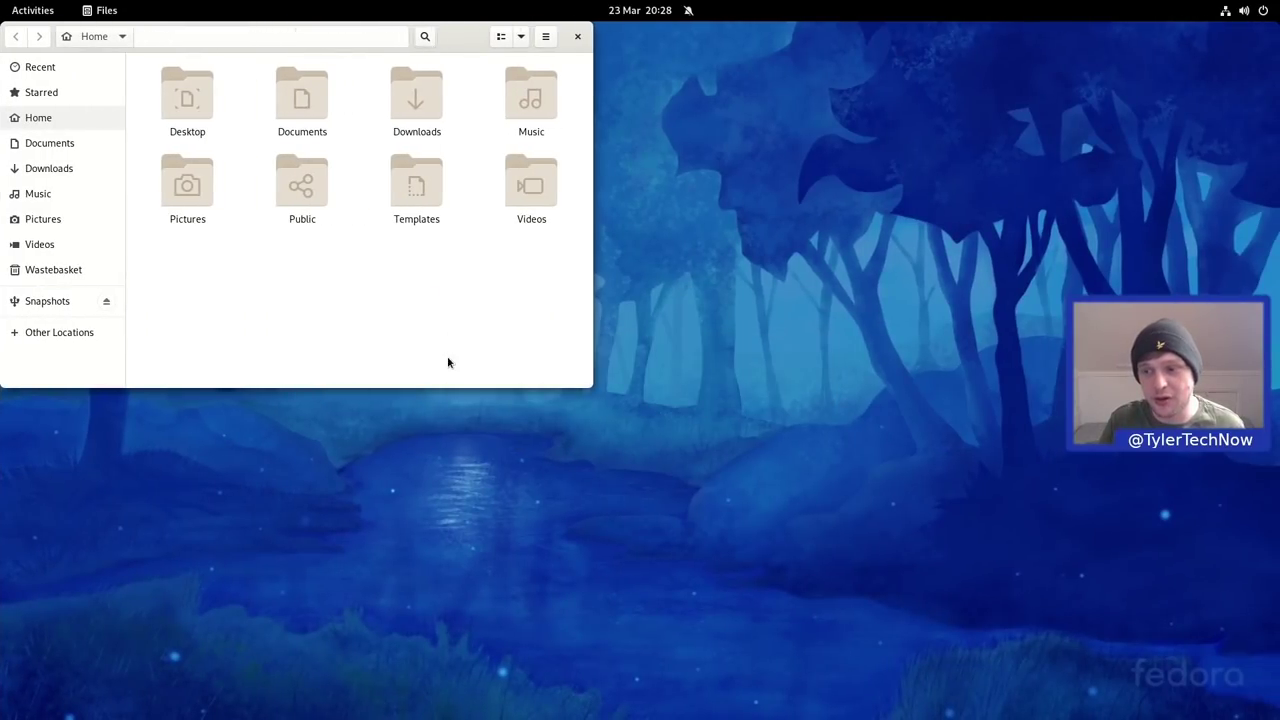
key("super+Page_Up")
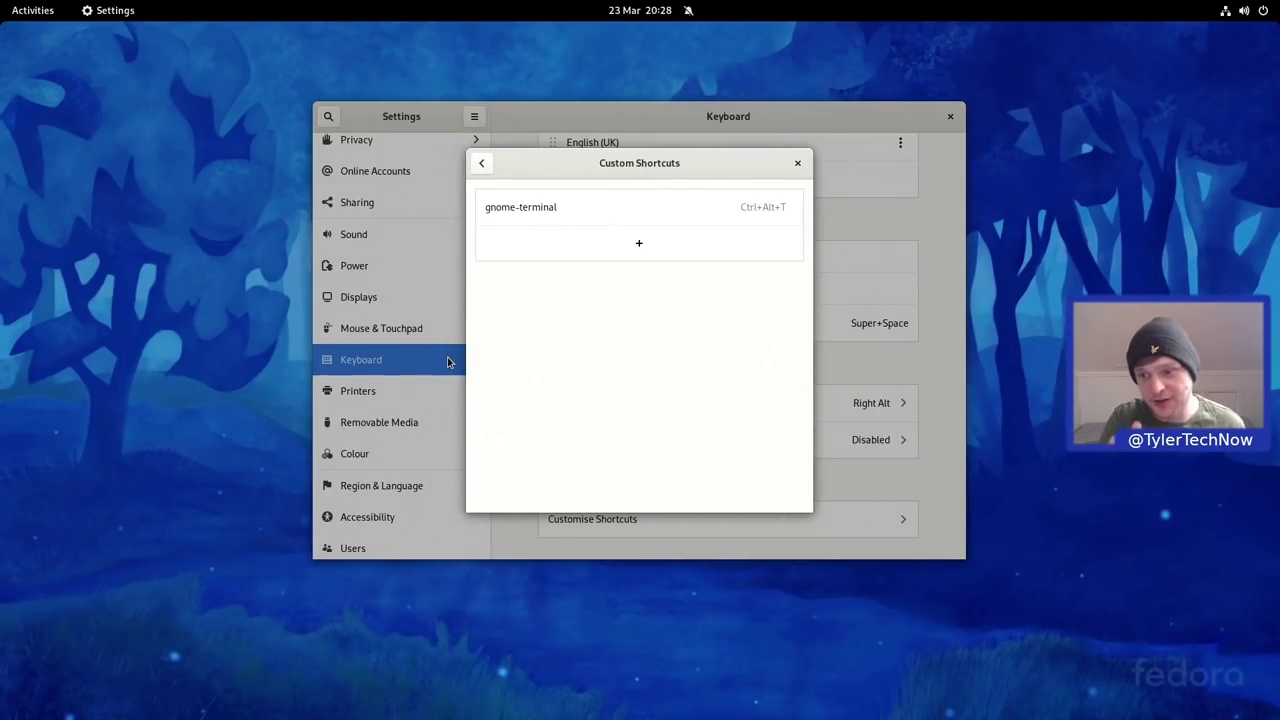
key("super+Page_Down")
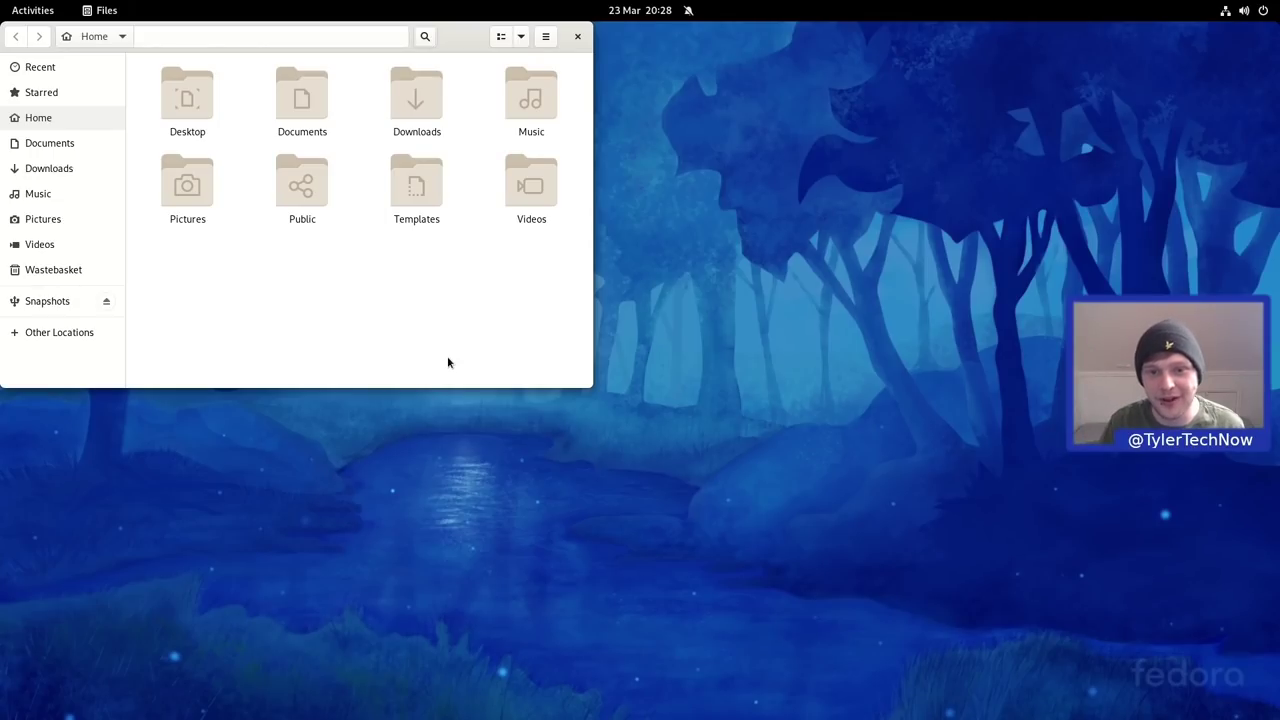
key("super+Page_Up")
key("super")
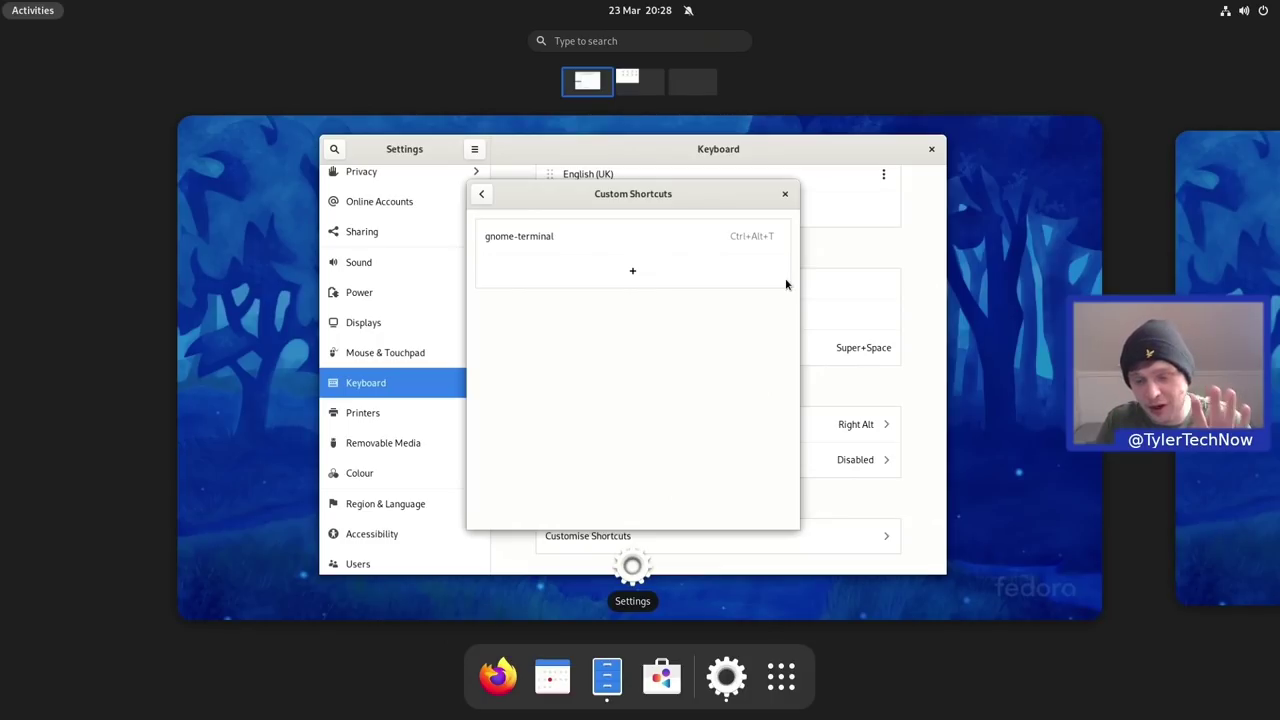
Open Calendar and move the Files window onto the first workspace with Settings and Calendar
left_click(552, 675)
key("super")
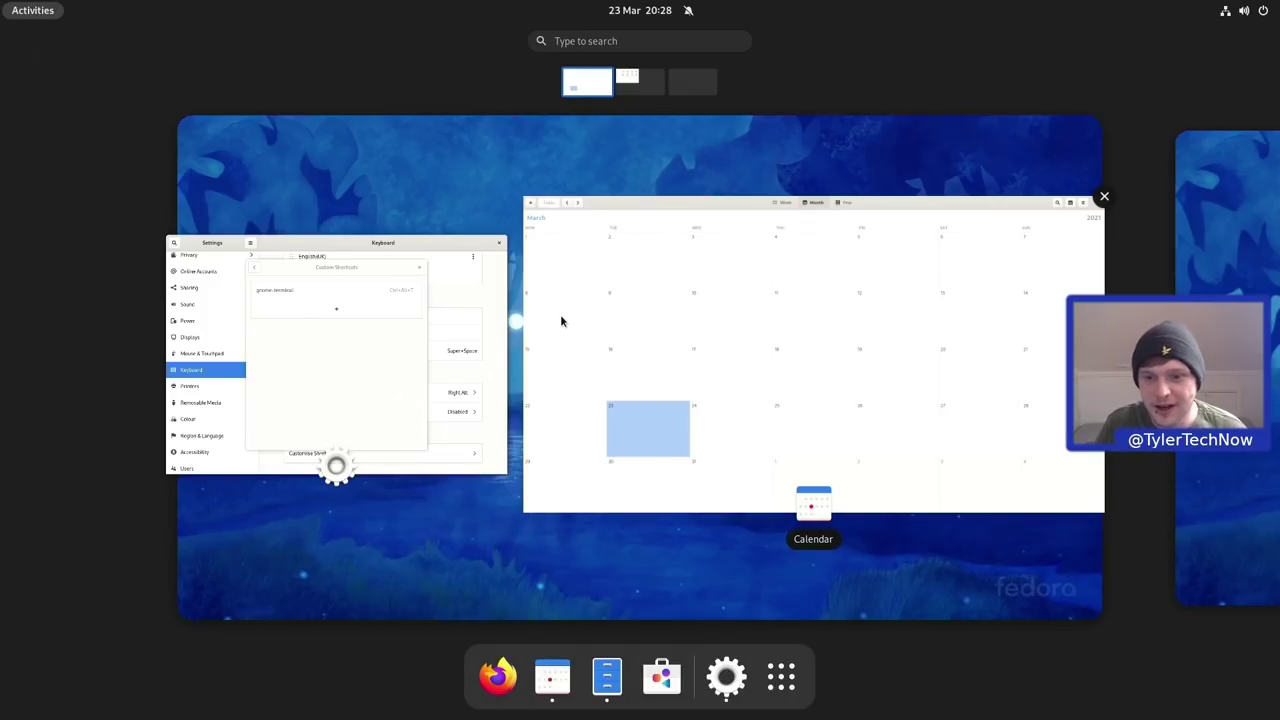
scroll(657, 283, "down", 1)
left_click_drag(657, 283, 17, 386)
left_click(15, 388)
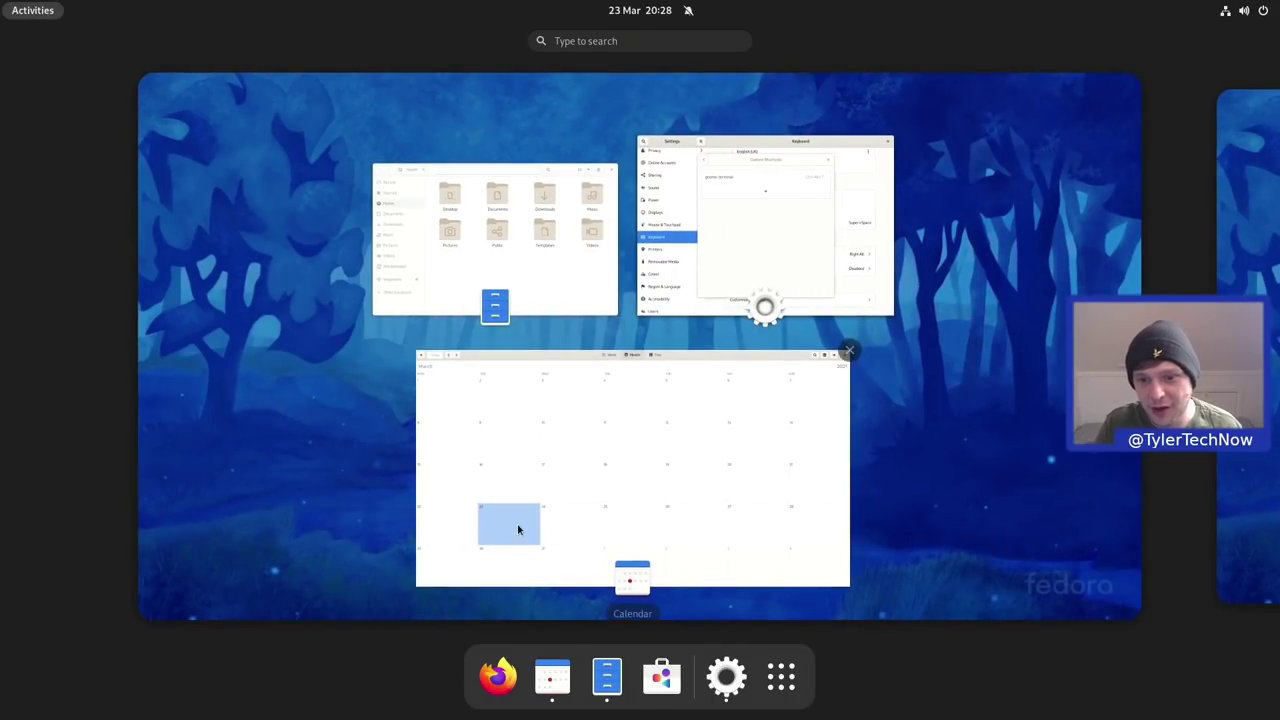
Open GNOME Software and return to the Activities overview
left_click(670, 690)
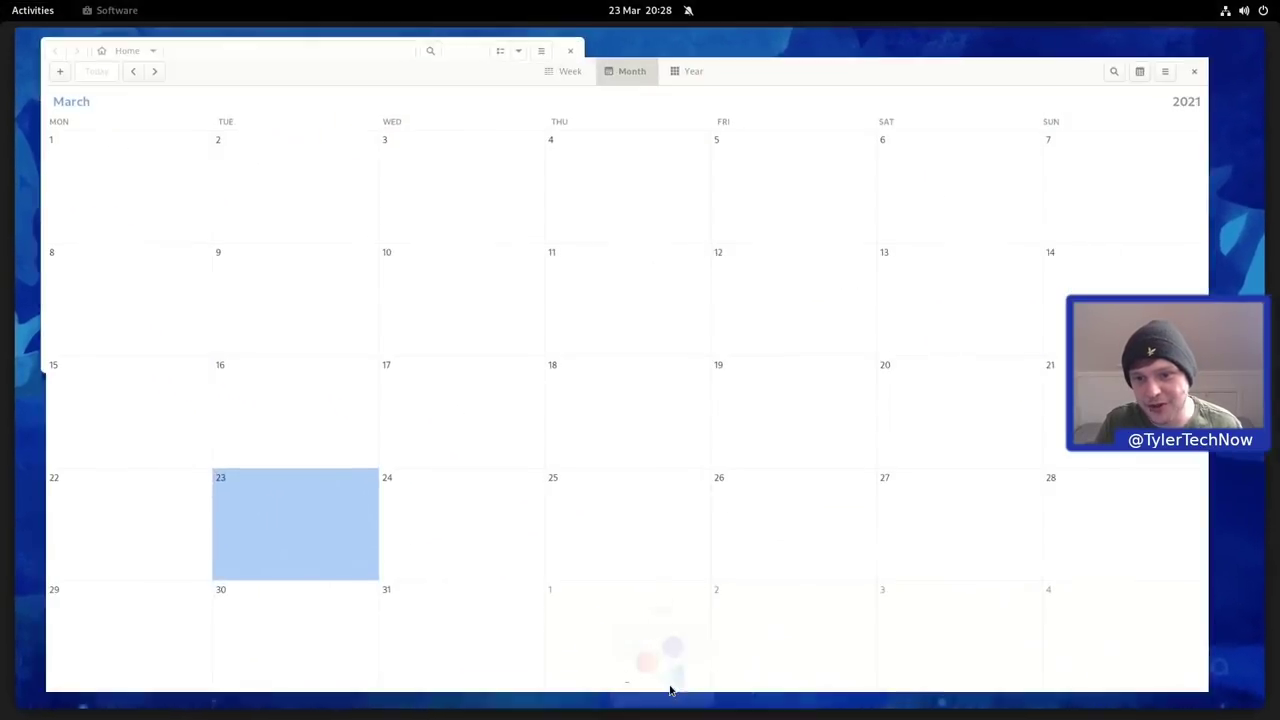
key("super")
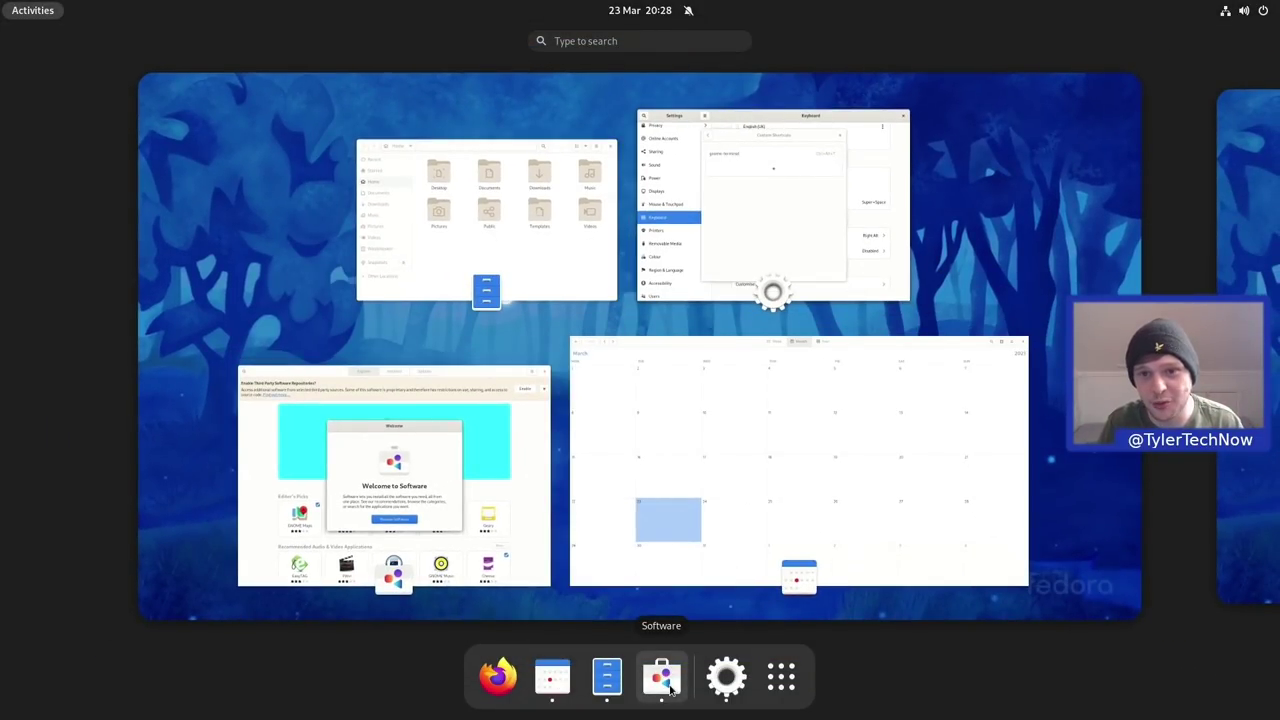
scroll(670, 690, "down", 1)
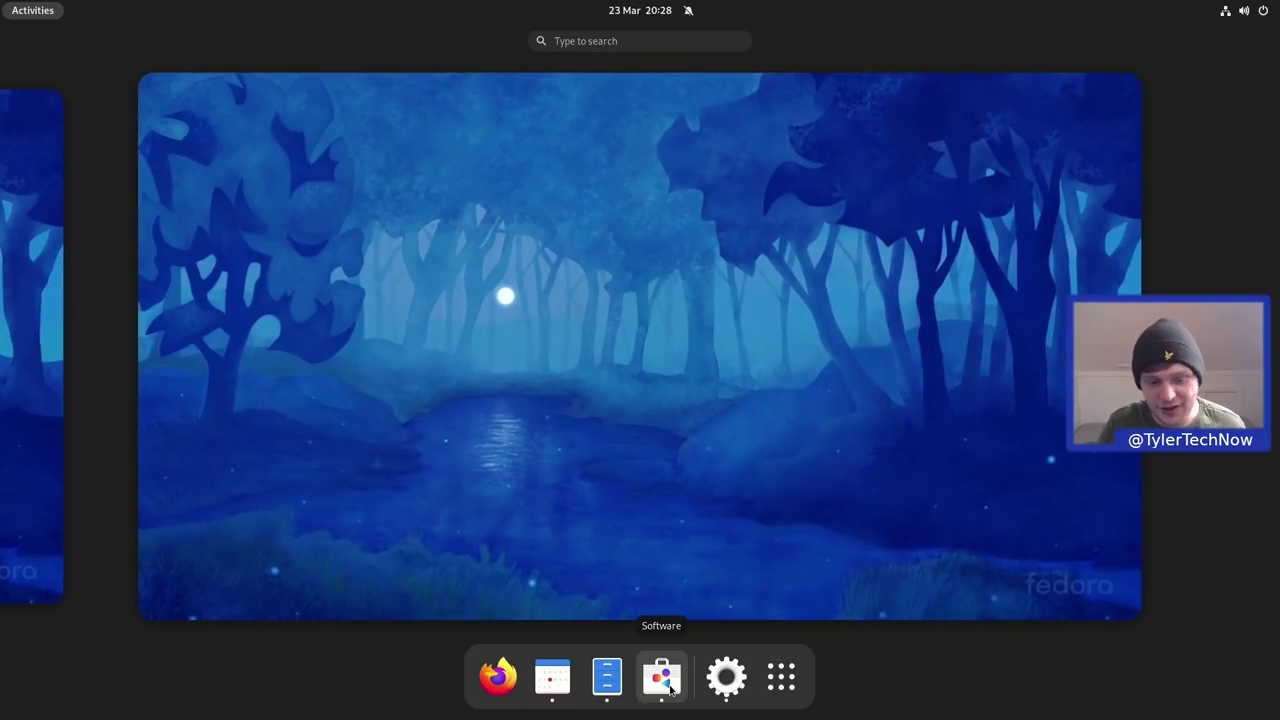
Launch Firefox from an overview search for 'fire', then show the full application grid
type("fire")
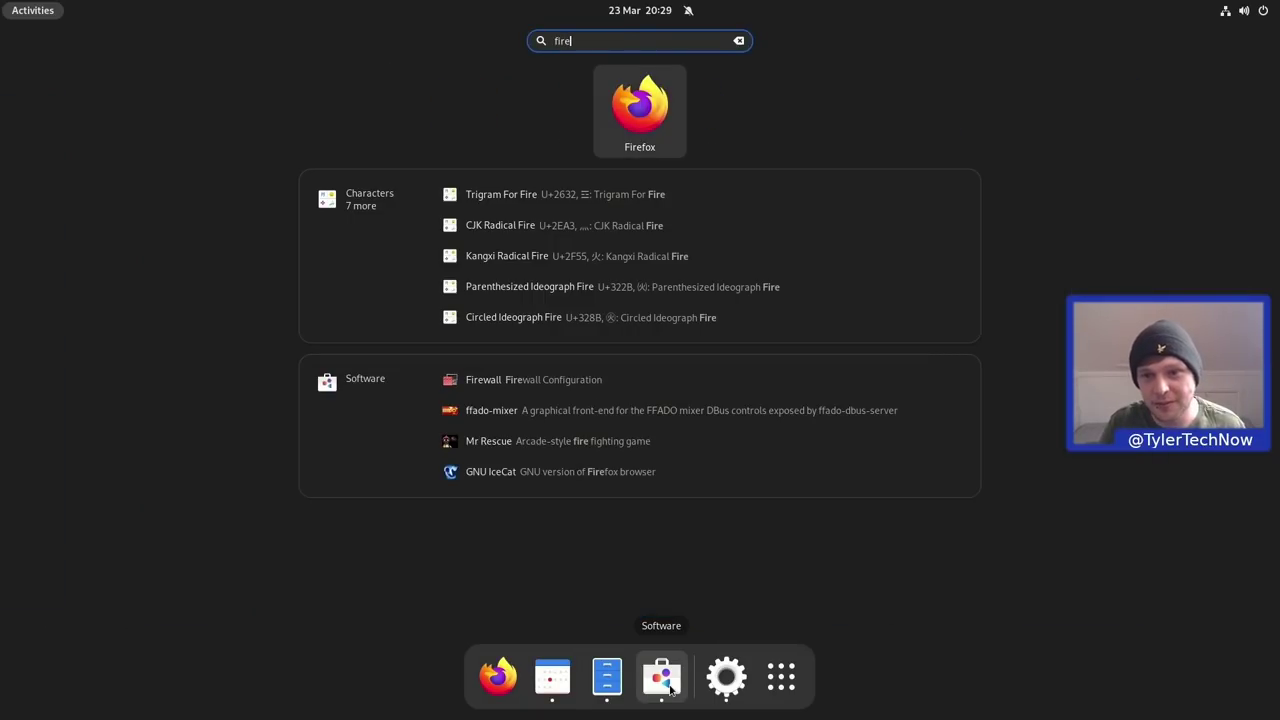
key("Return")
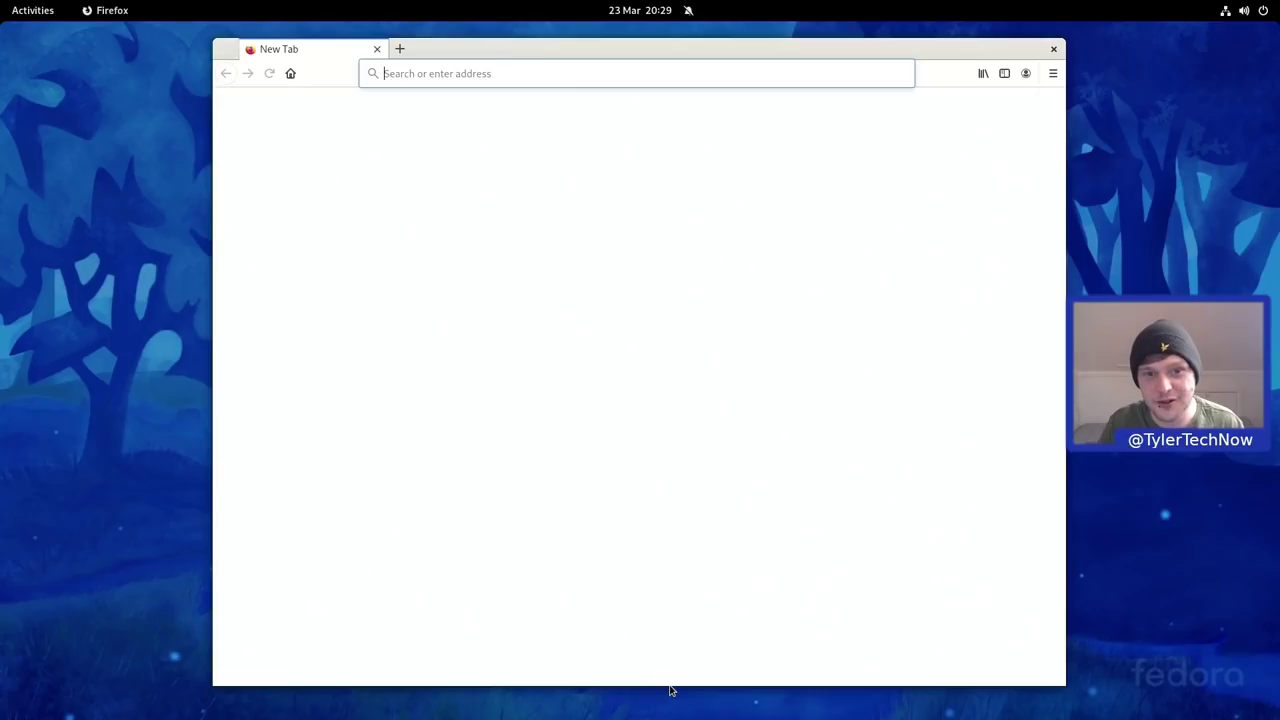
key("super")
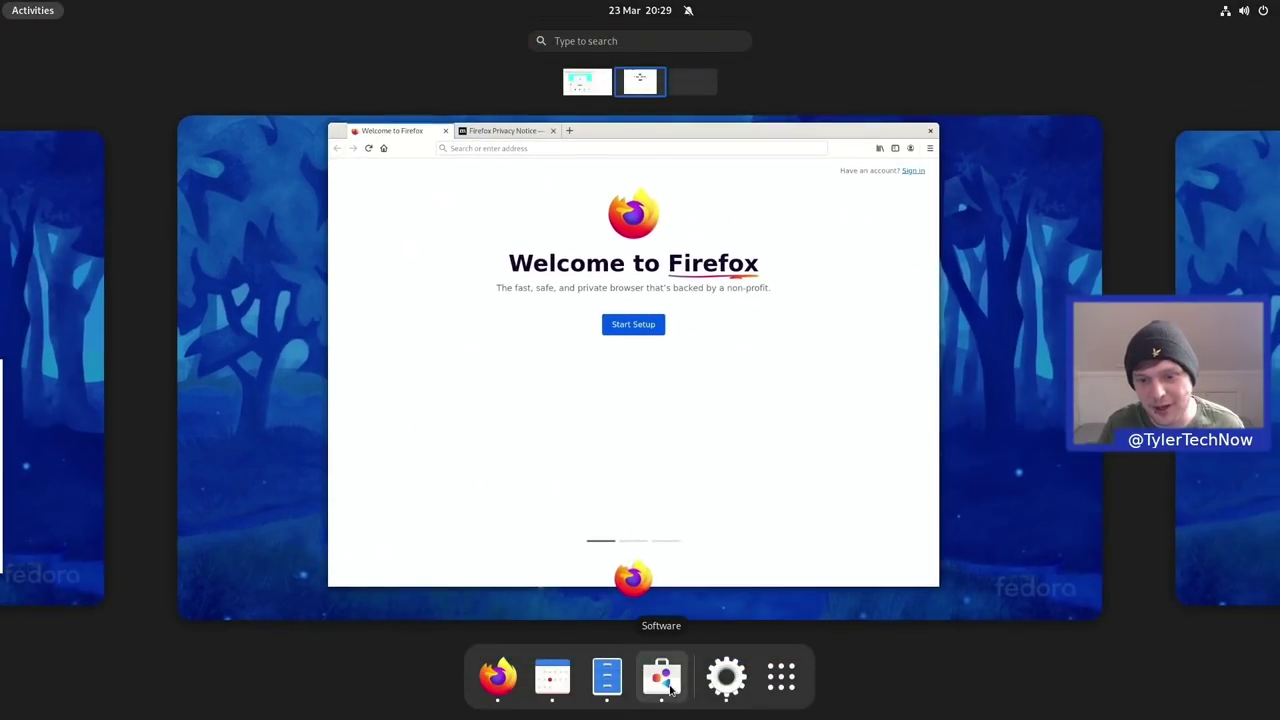
left_click(780, 673)
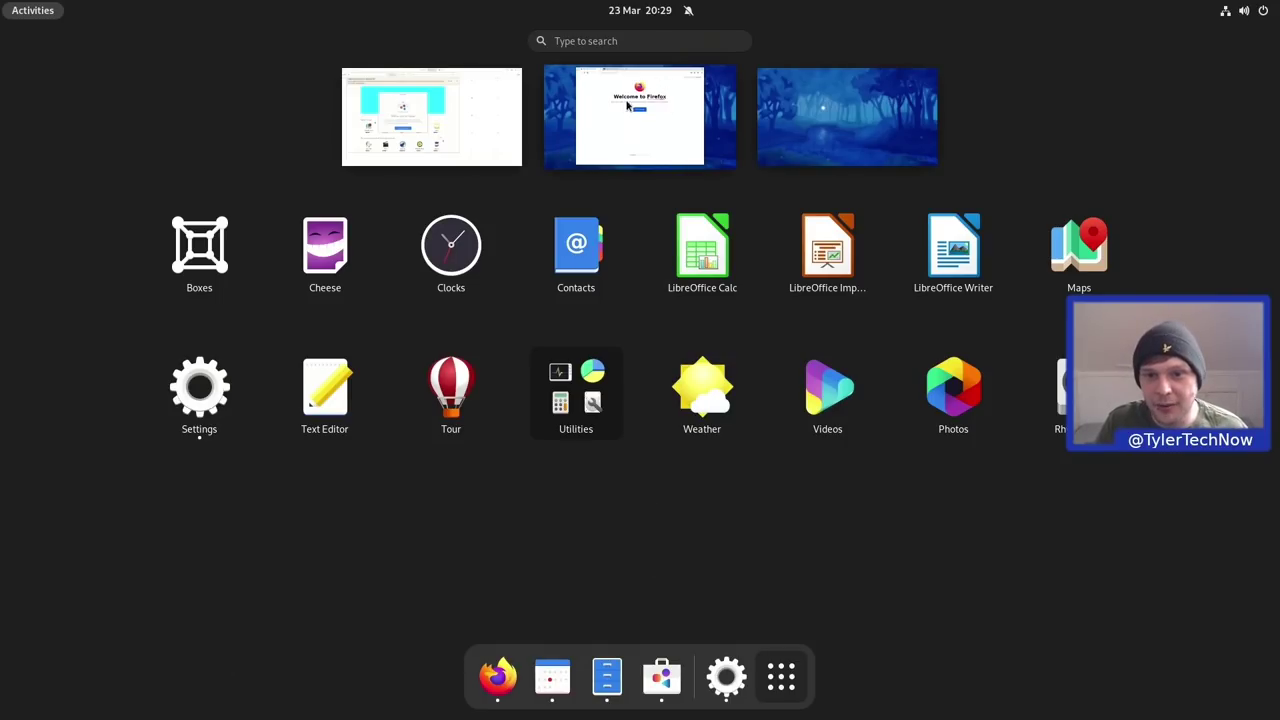
Drag the Firefox window to the third workspace and move the first workspace's window elsewhere
left_click_drag(627, 108, 820, 115)
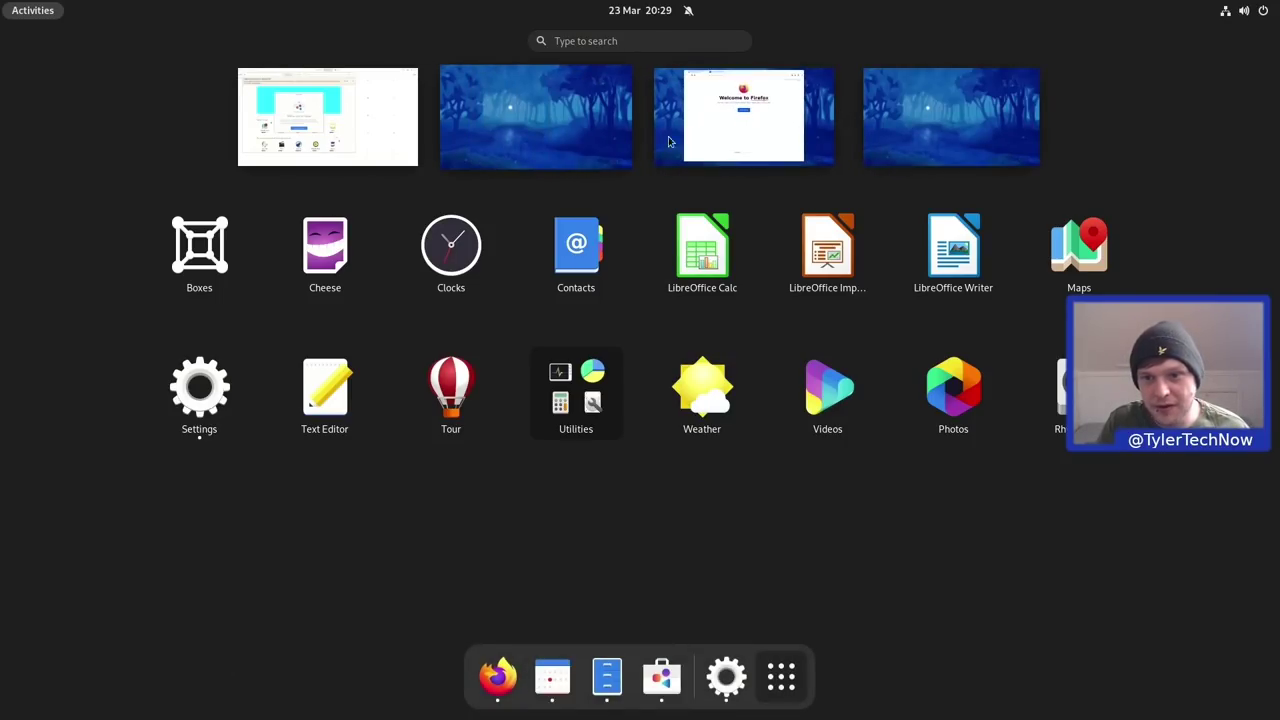
left_click_drag(345, 117, 938, 122)
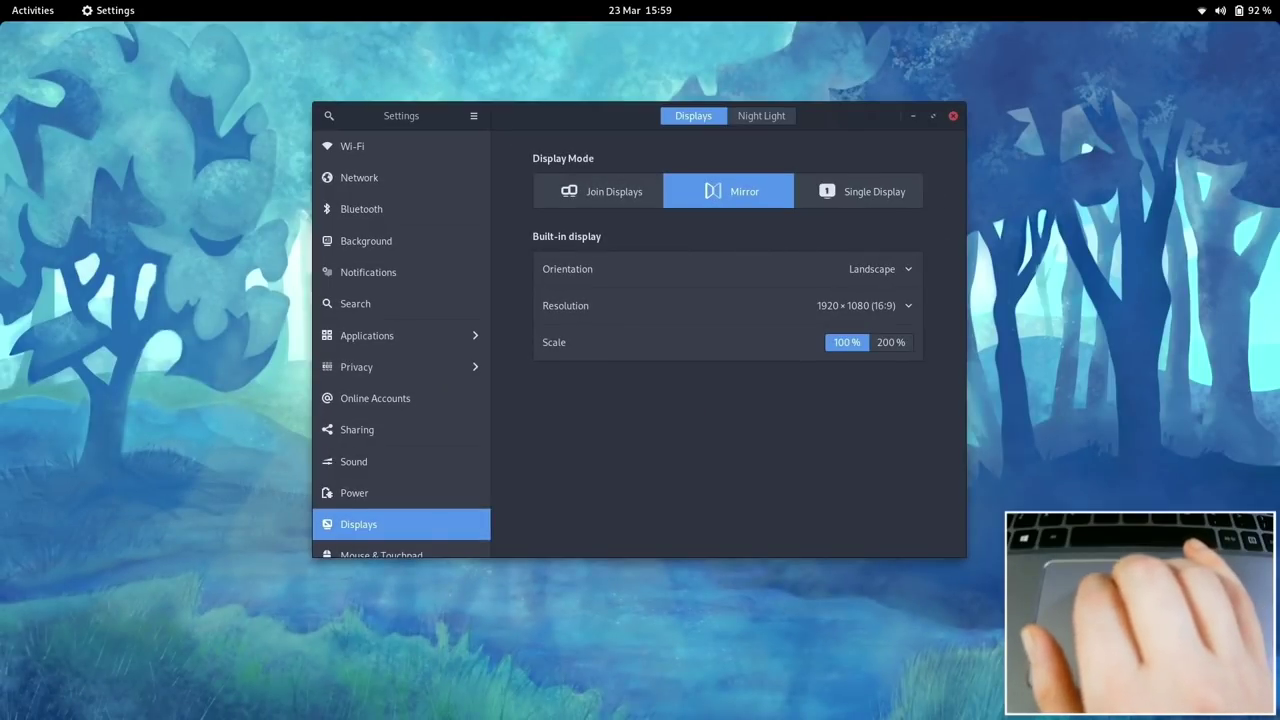
key("super")
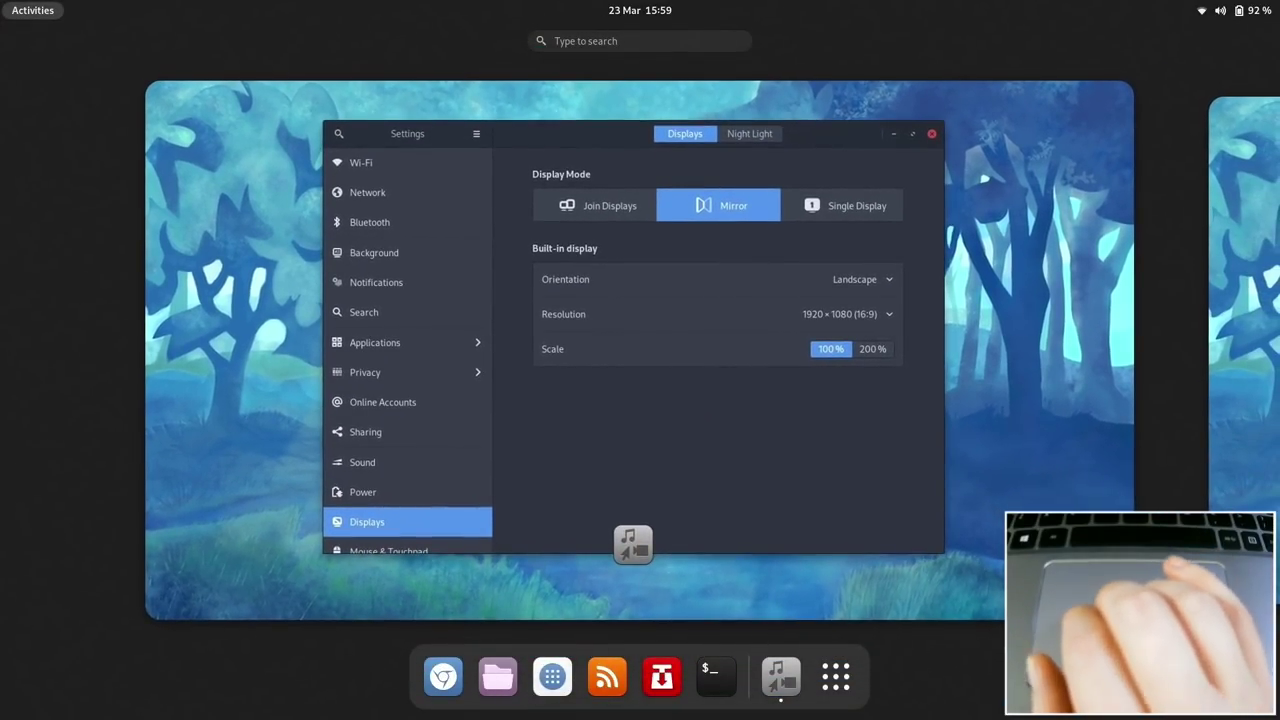
scroll(644, 549, "right", 5)
scroll(640, 350, "left", 5)
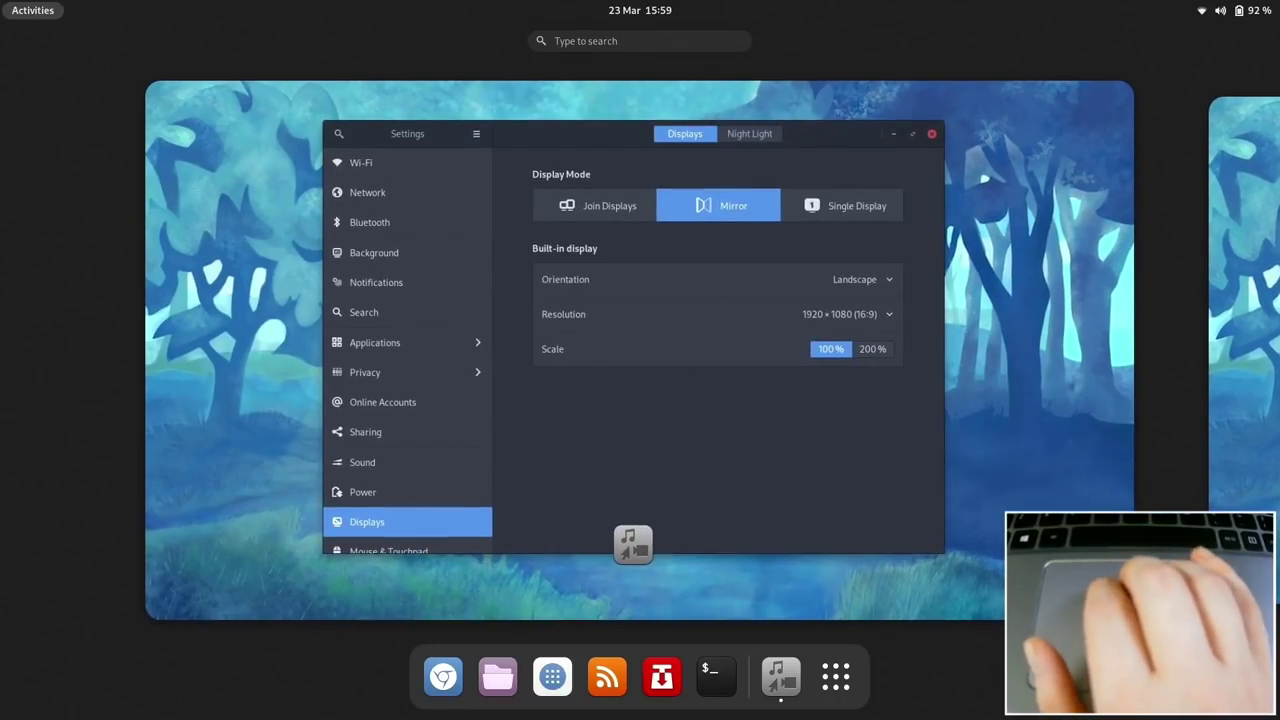
scroll(640, 400, "down", 5)
scroll(640, 400, "up", 5)
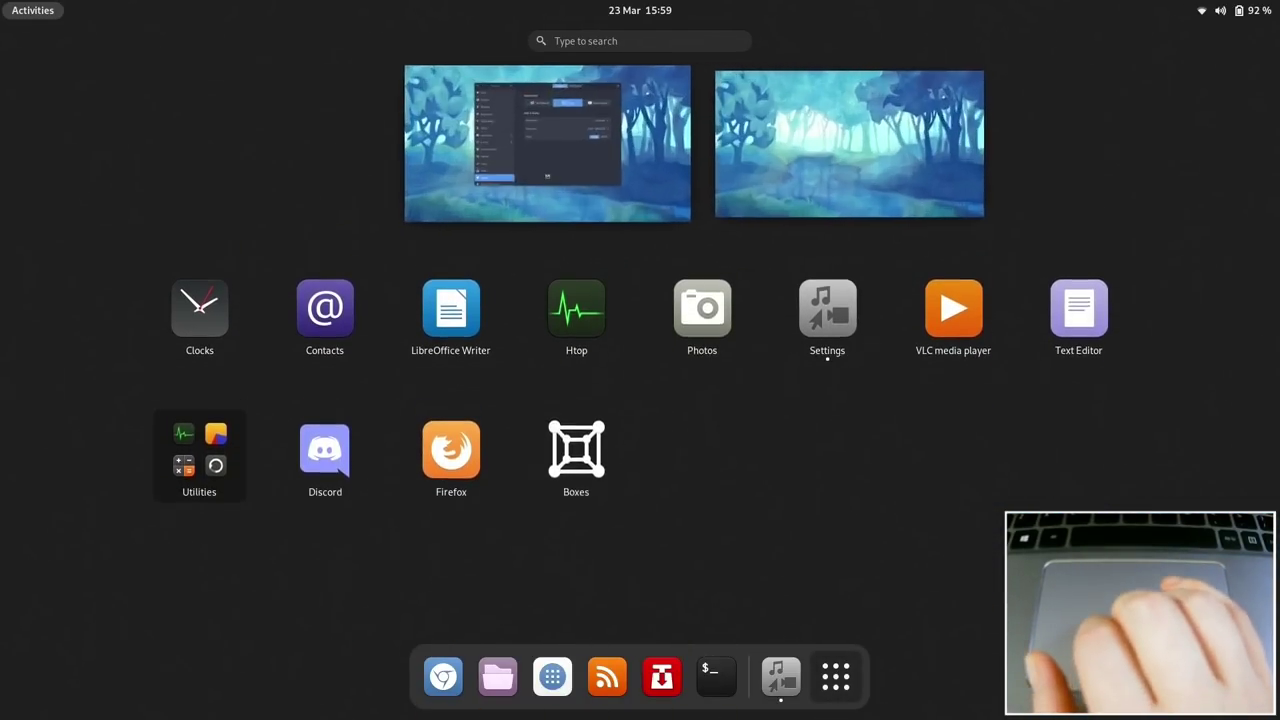
scroll(640, 400, "up", 5)
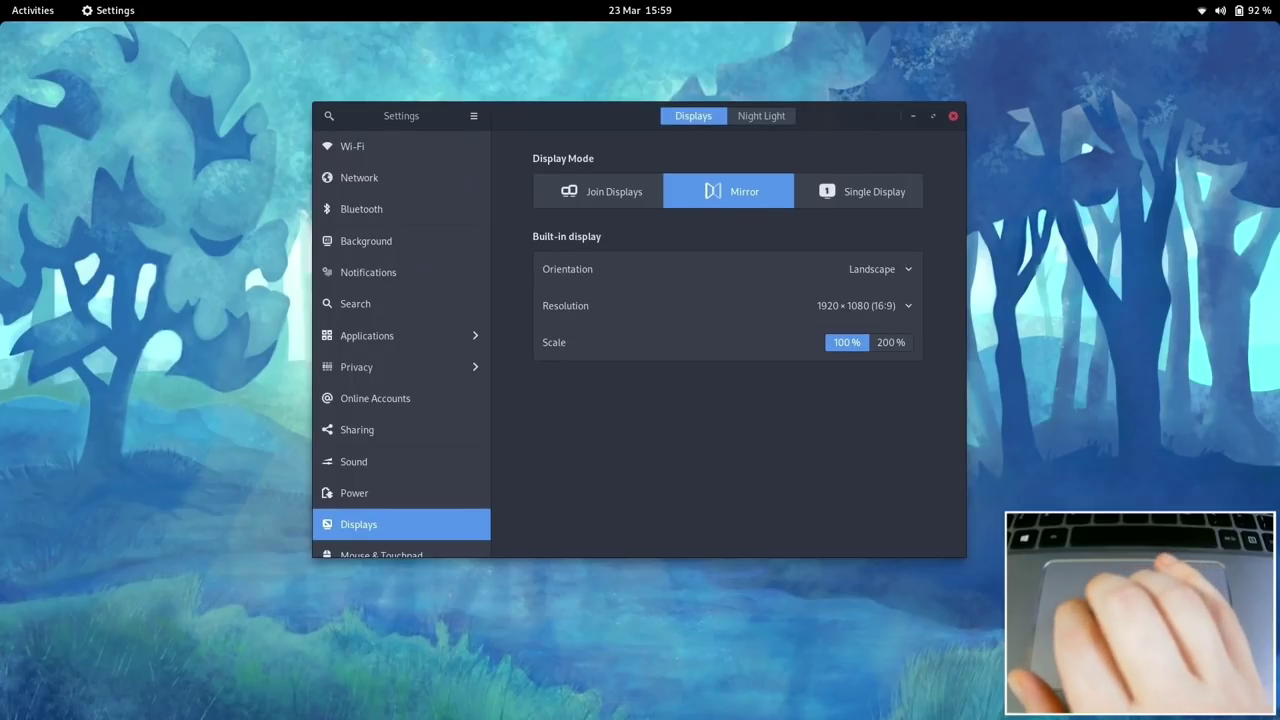
scroll(640, 400, "right", 5)
scroll(640, 400, "left", 5)
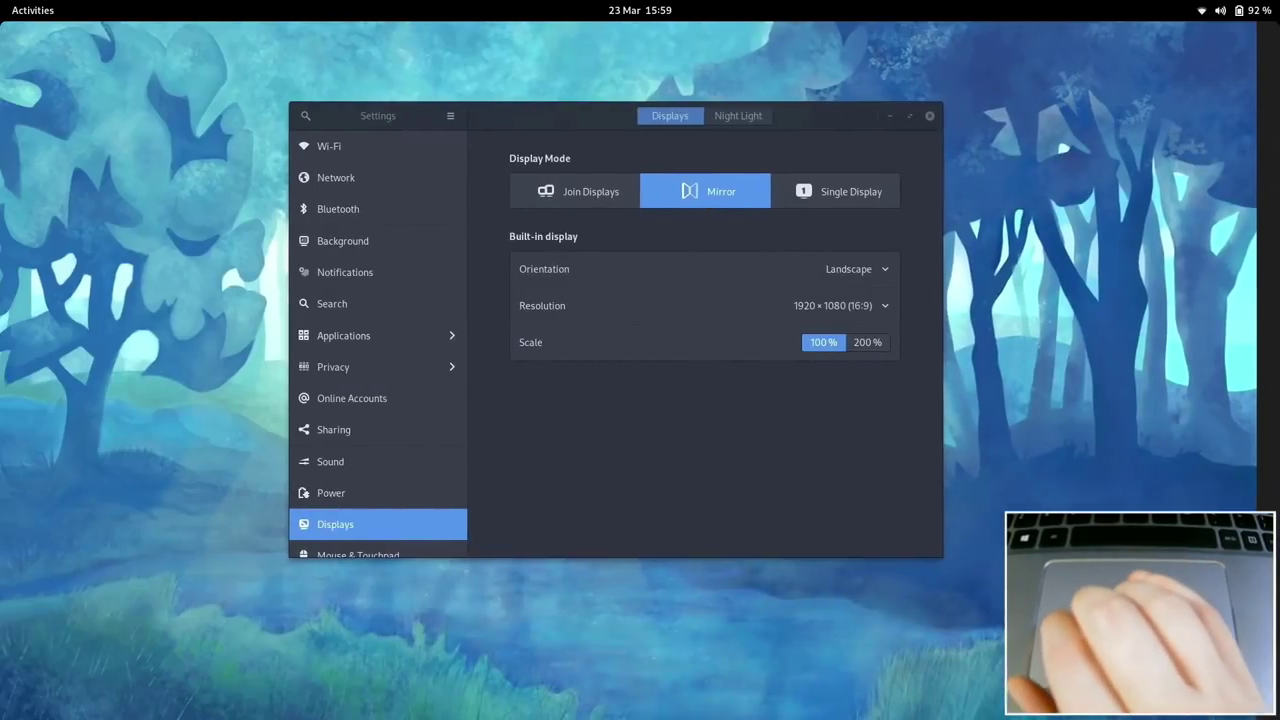
scroll(640, 400, "up", 5)
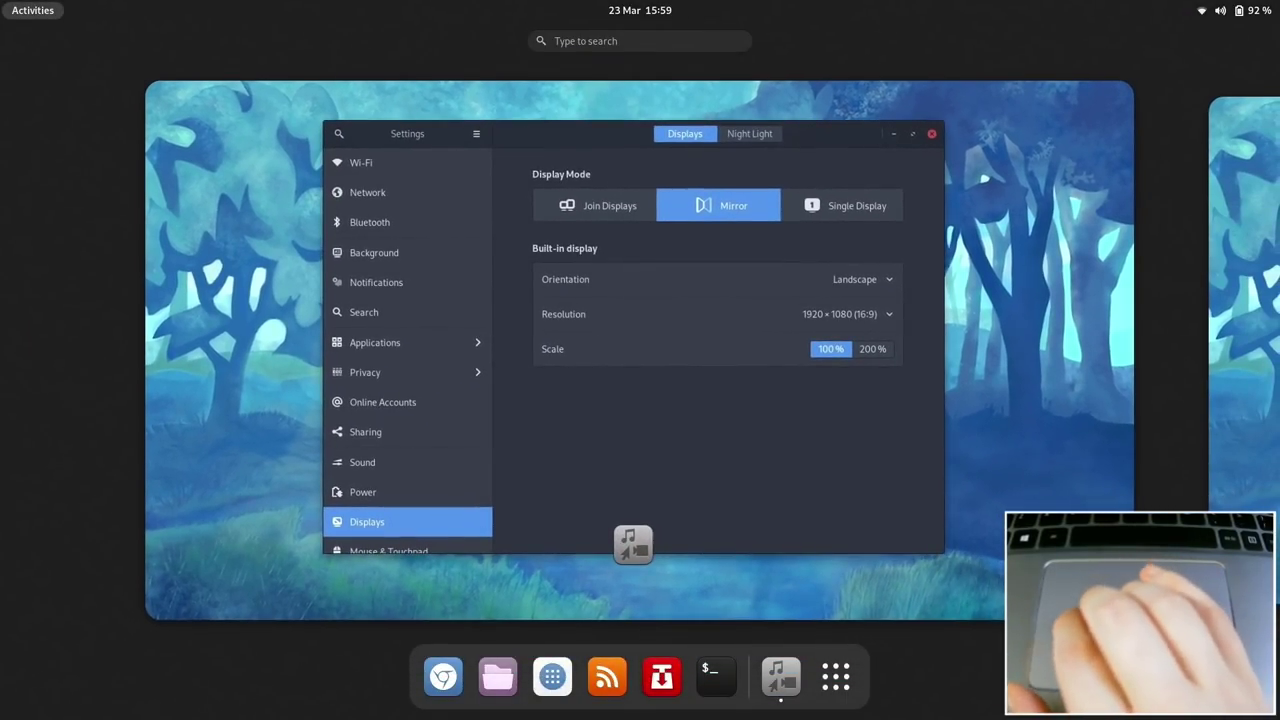
scroll(640, 400, "right", 5)
scroll(640, 400, "left", 5)
scroll(640, 400, "up", 5)
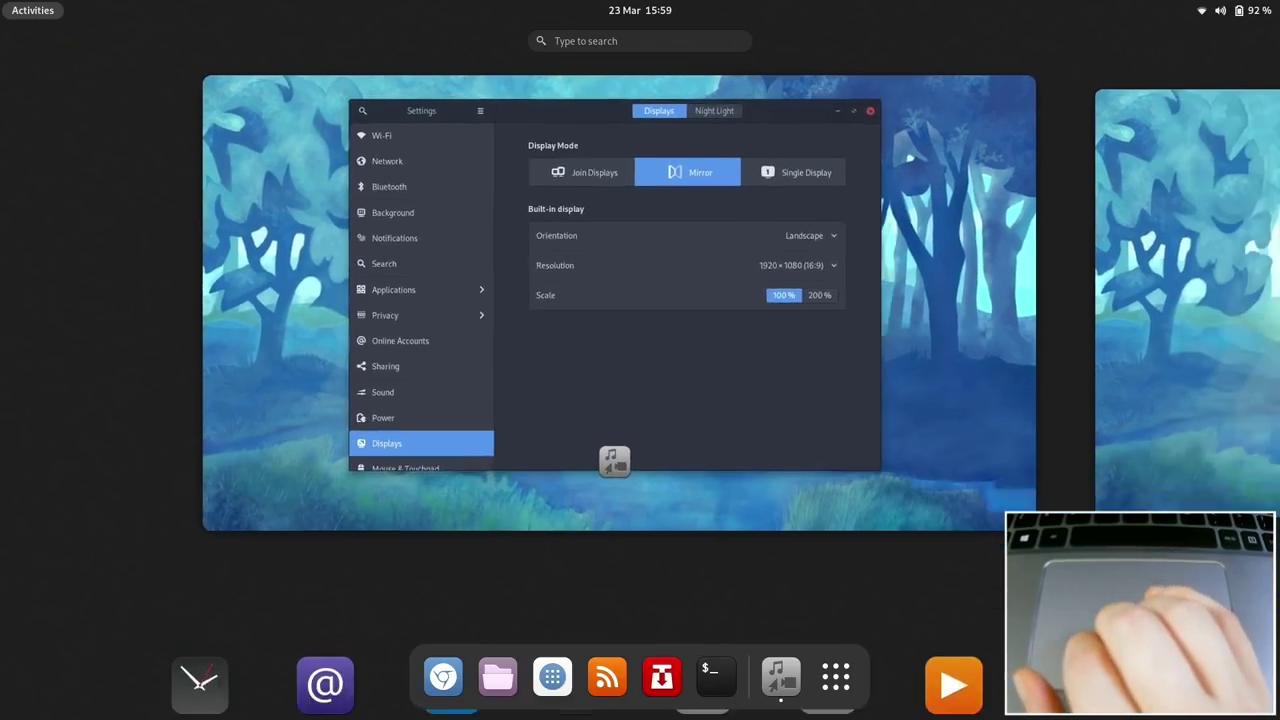
scroll(640, 400, "down", 5)
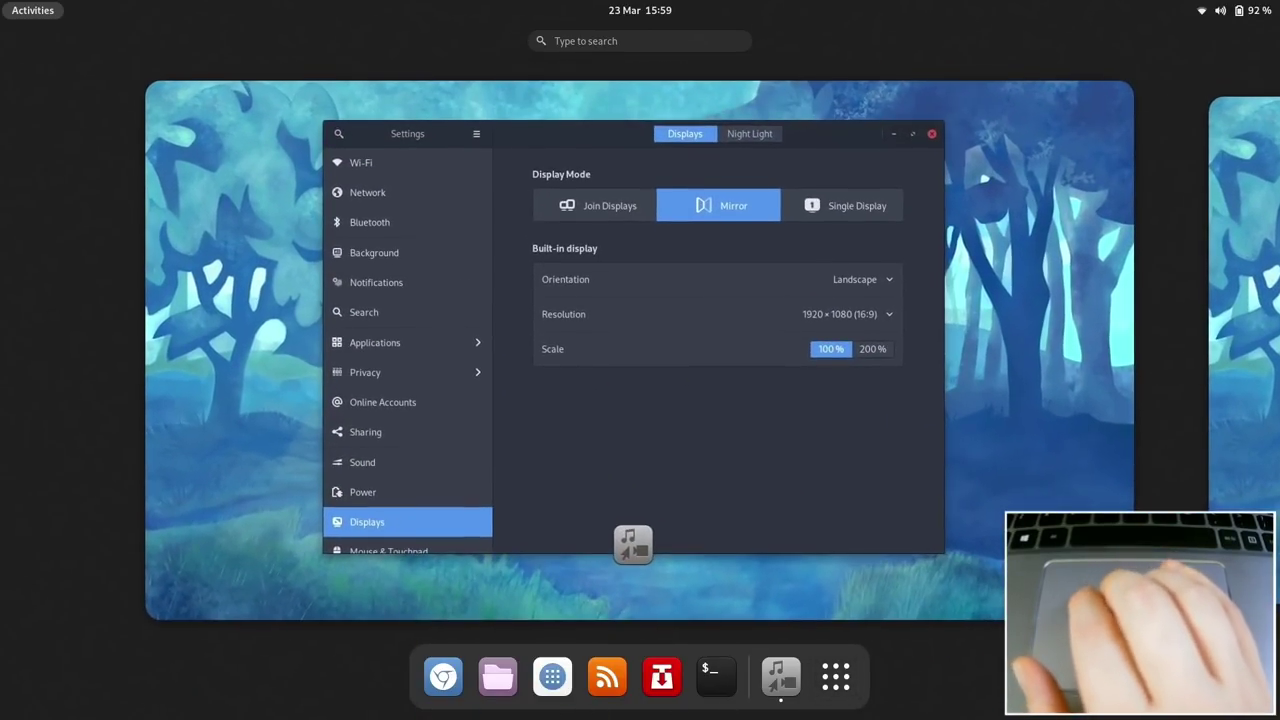
scroll(640, 400, "down", 5)
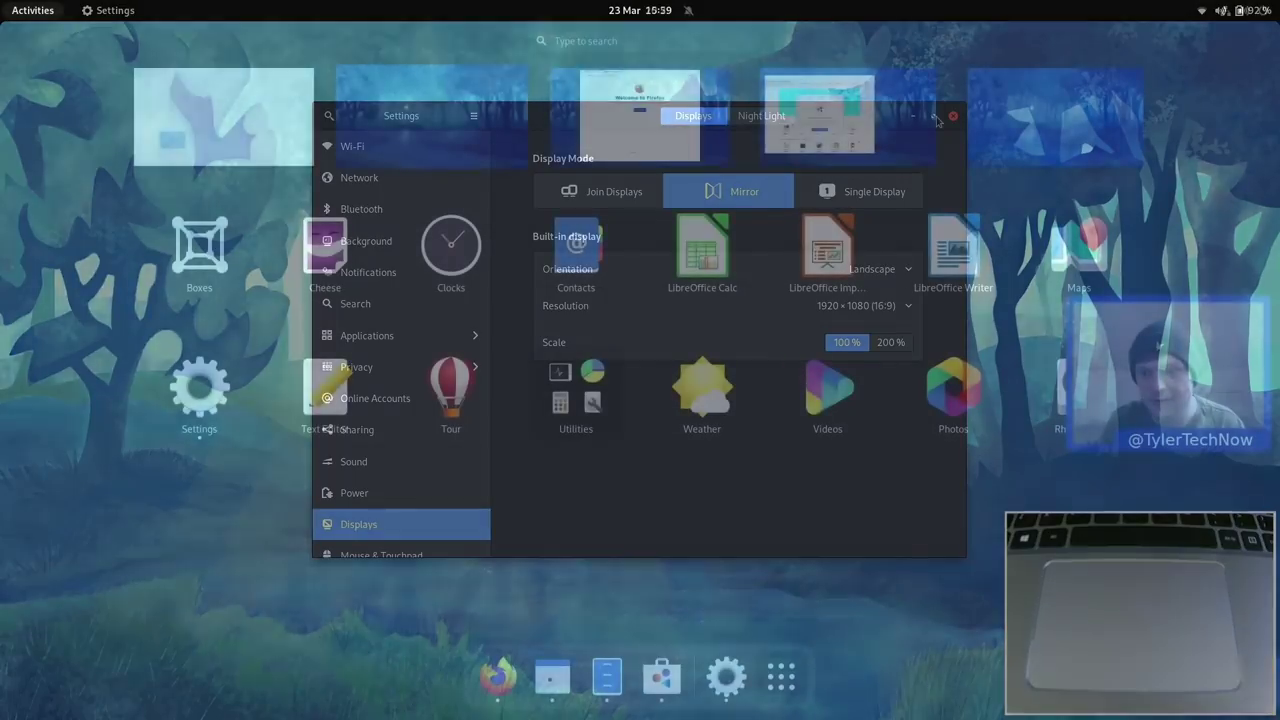